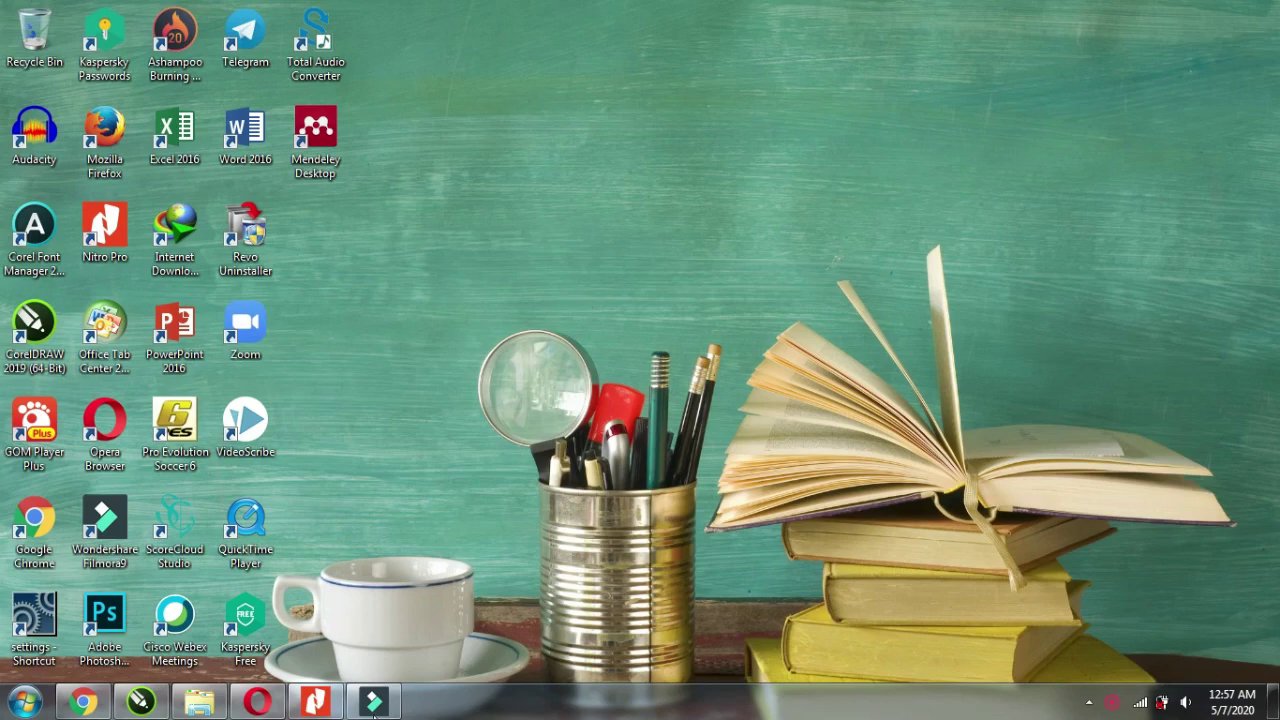
# Look through the exam questions PDF, then minimize it.
pyautogui.click(315, 702)
pyautogui.scroll(1, 576, 540)
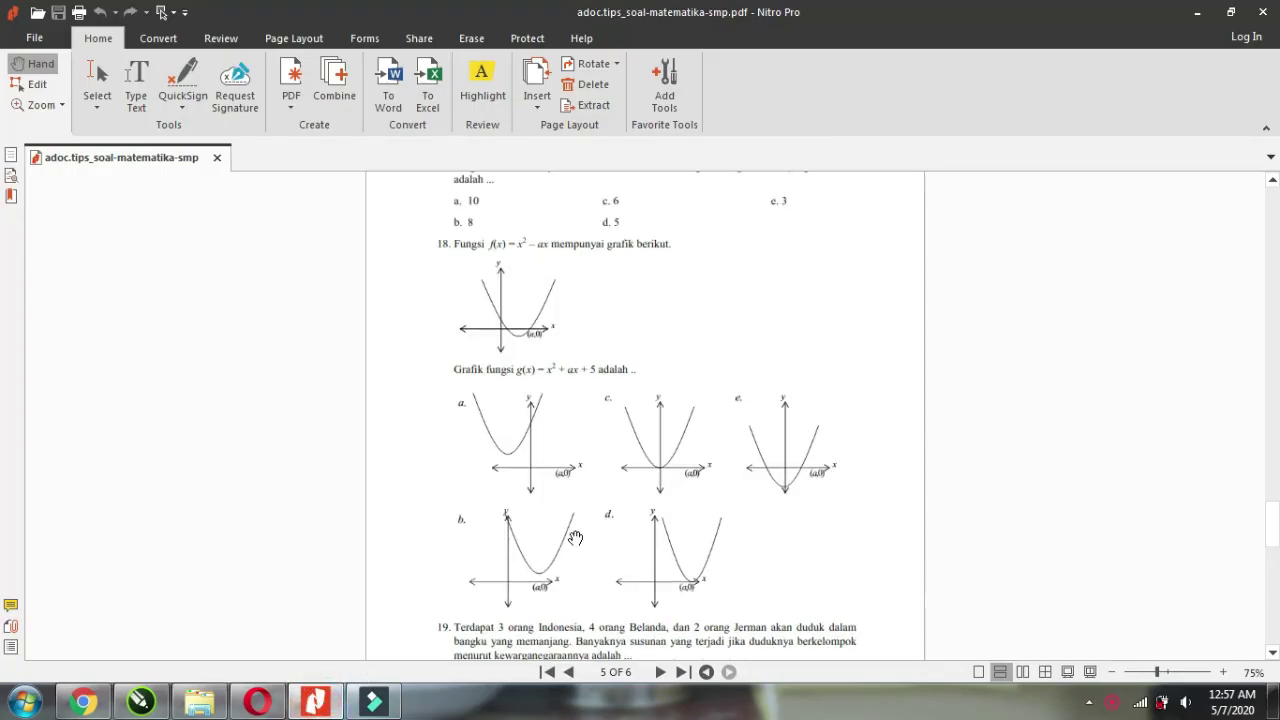
pyautogui.scroll(2, 576, 538)
pyautogui.scroll(-1, 576, 538)
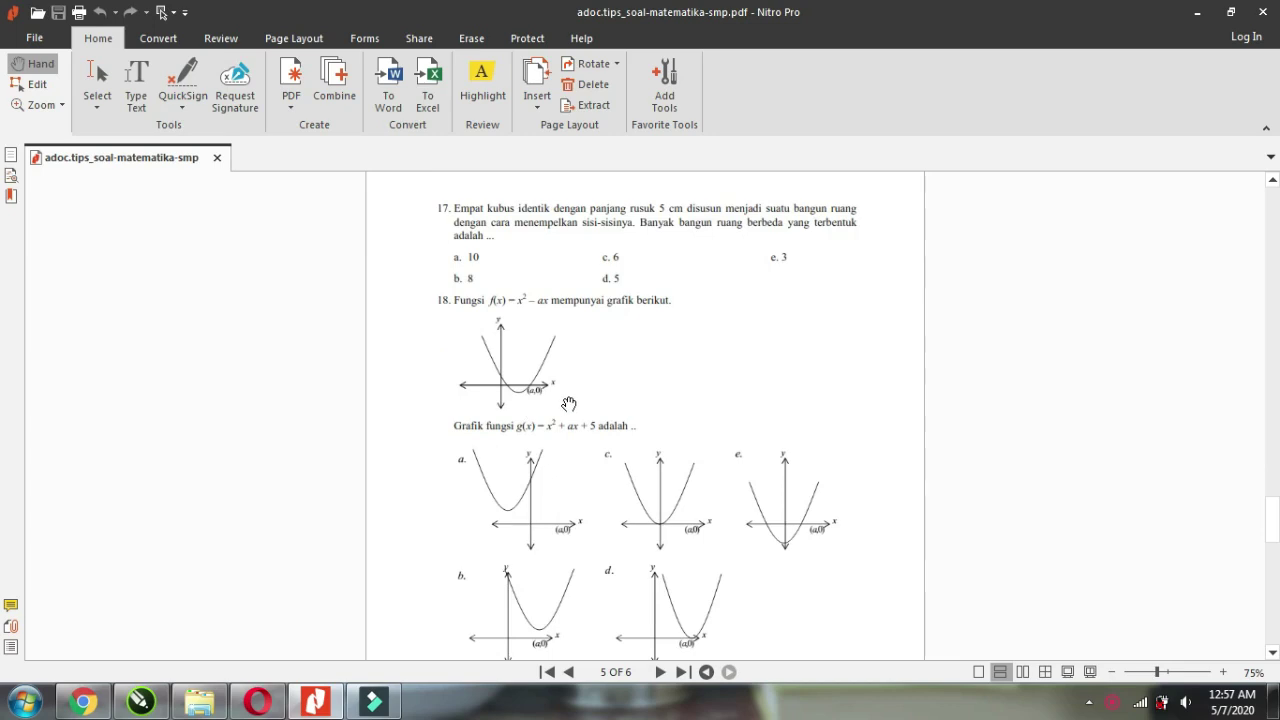
pyautogui.scroll(-1, 702, 369)
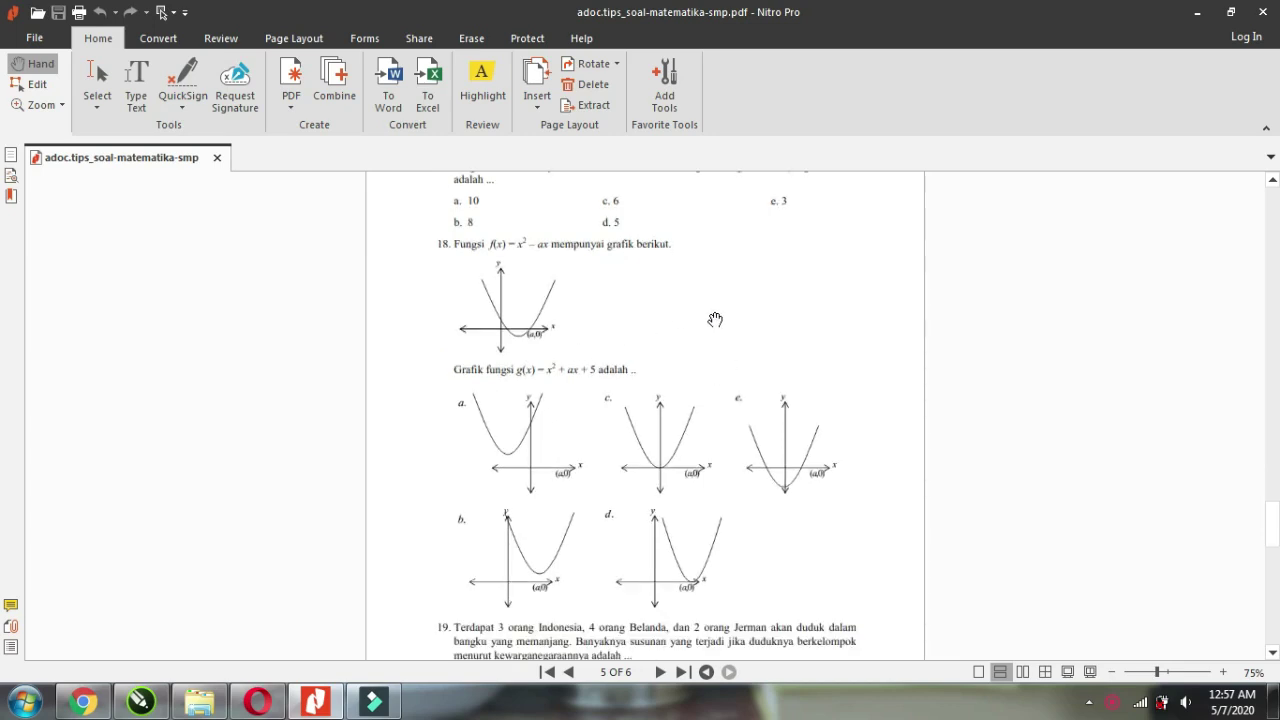
pyautogui.scroll(2, 632, 382)
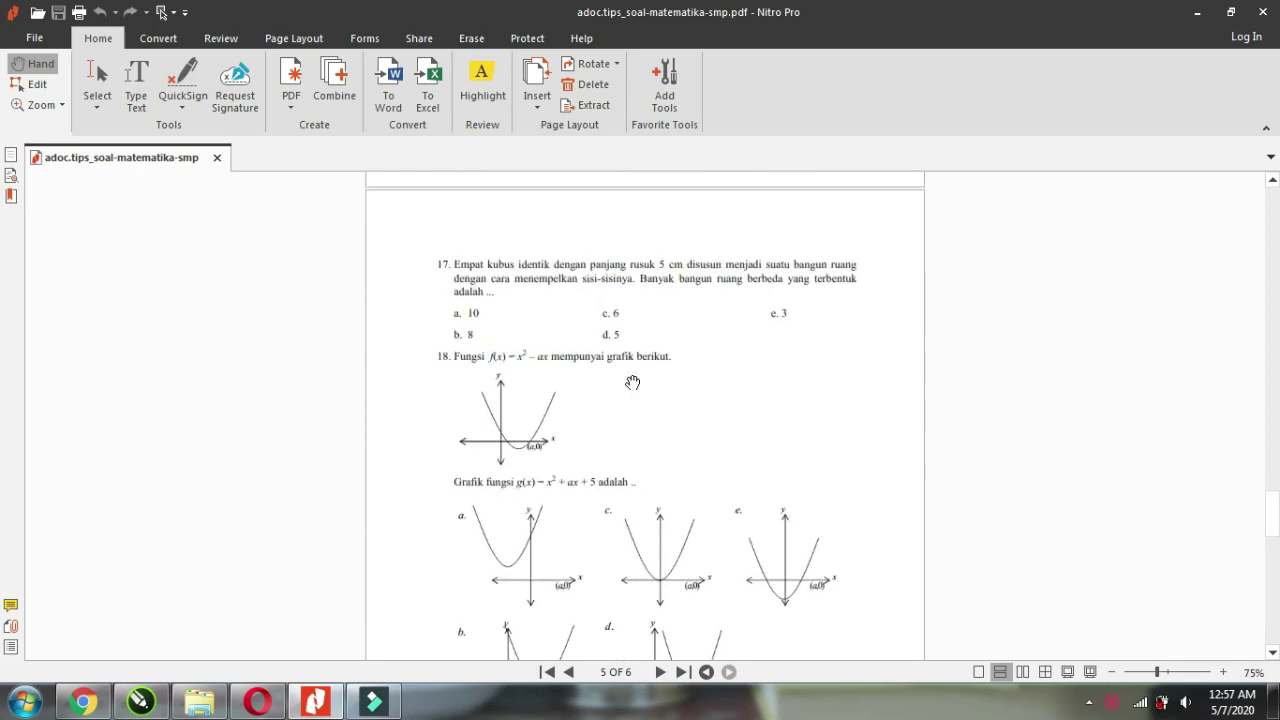
pyautogui.scroll(18, 632, 382)
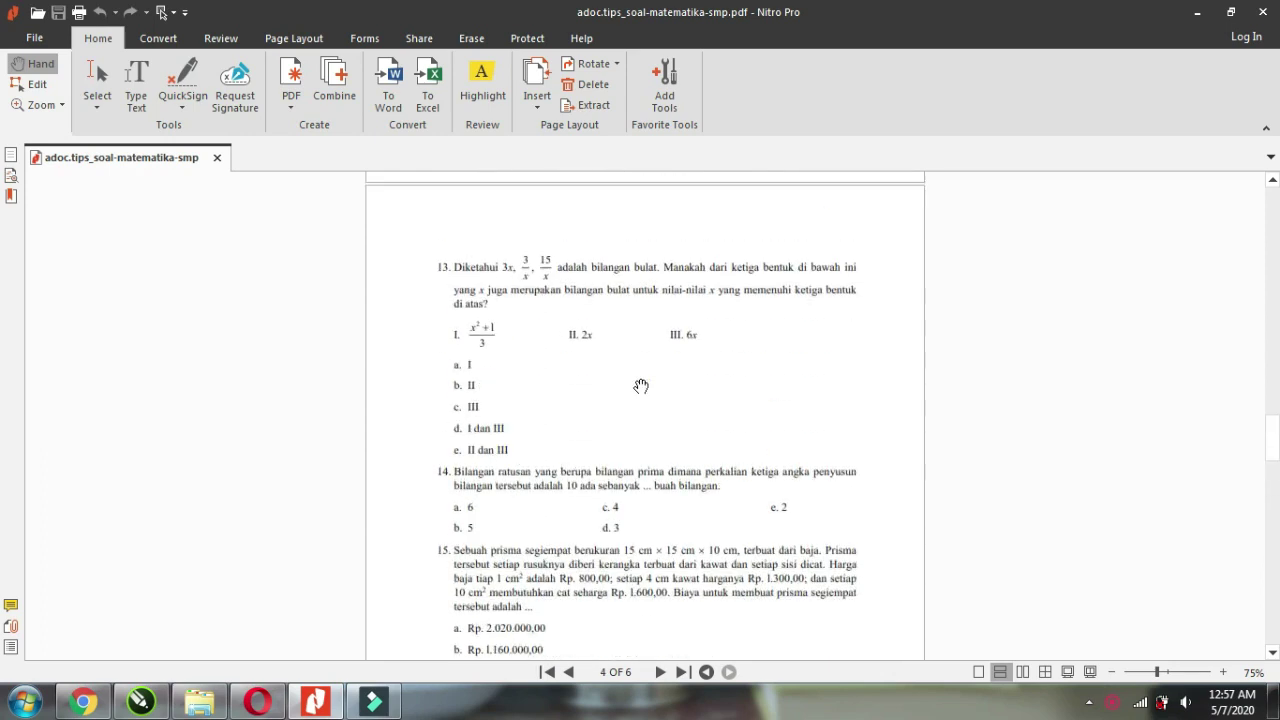
pyautogui.scroll(8, 641, 386)
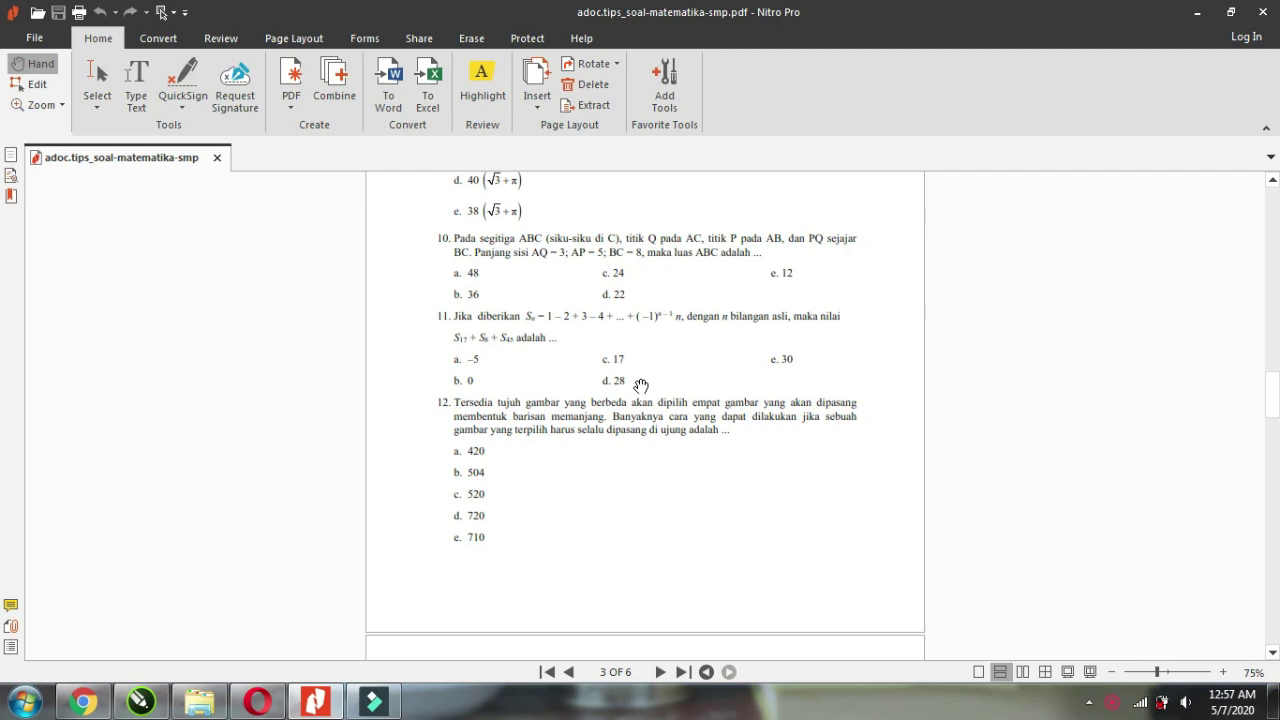
pyautogui.scroll(3, 641, 386)
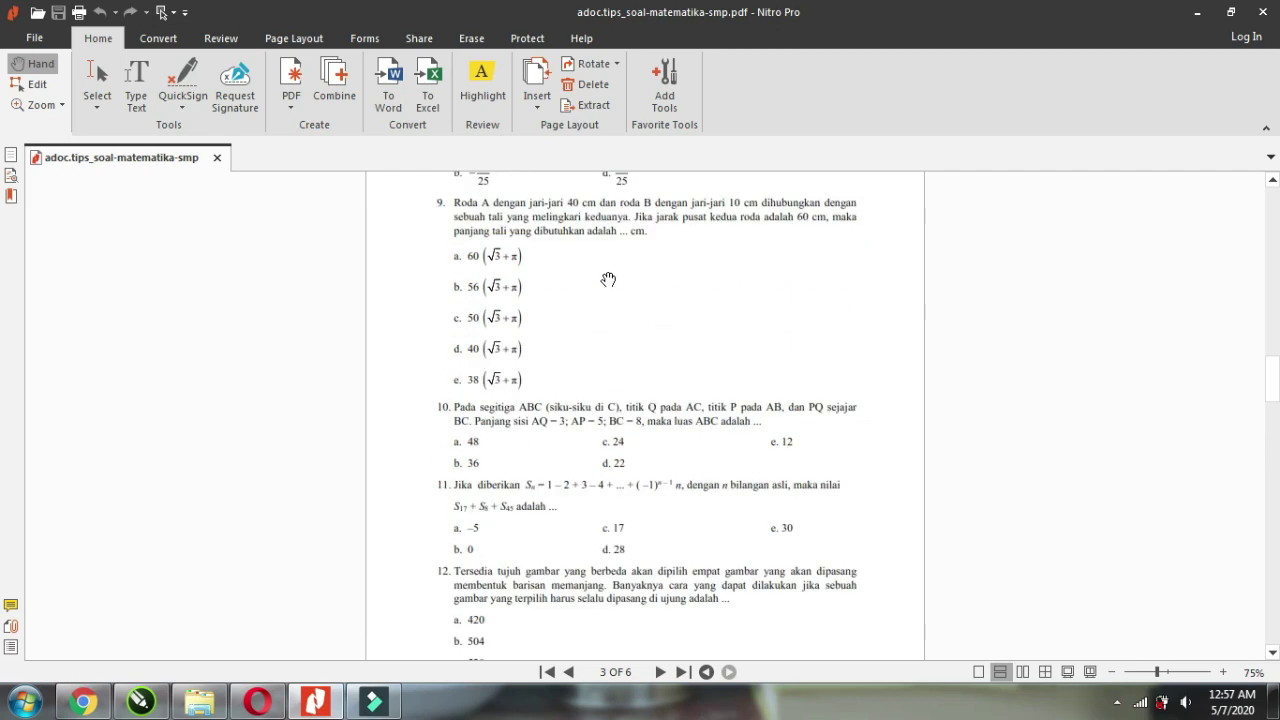
pyautogui.scroll(12, 586, 423)
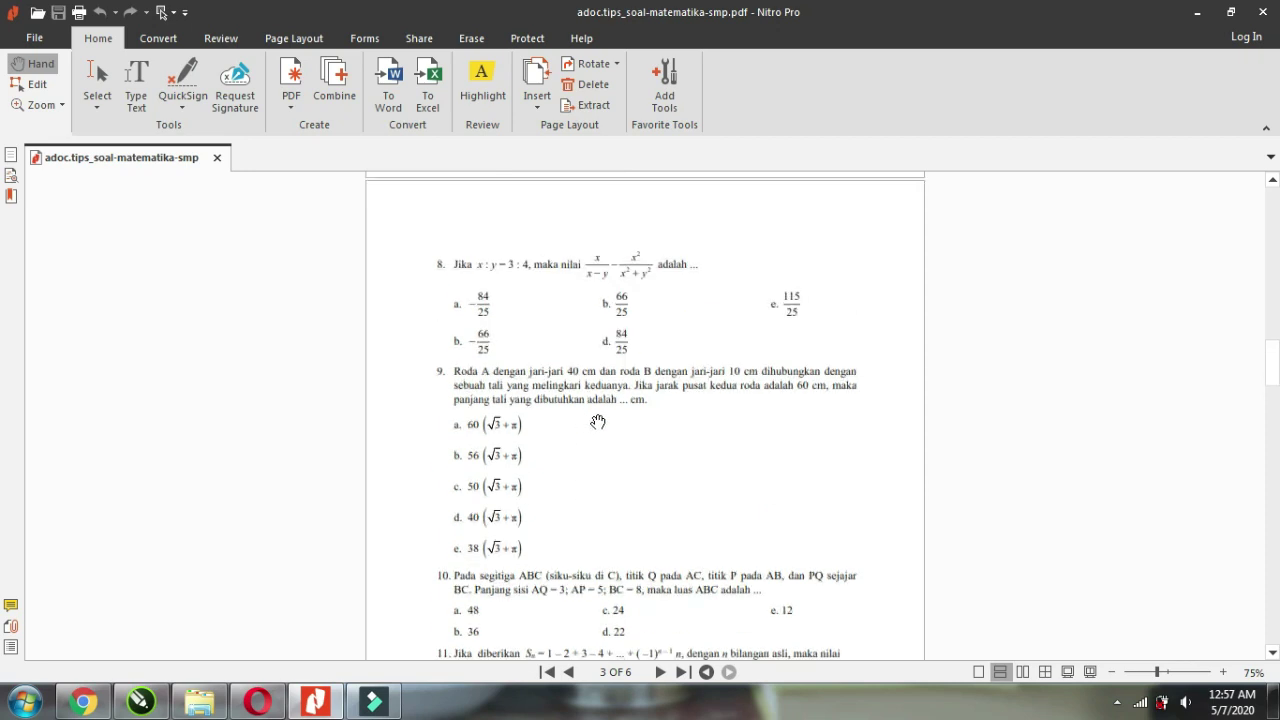
pyautogui.scroll(7, 642, 426)
pyautogui.scroll(-18, 642, 426)
pyautogui.scroll(-3, 643, 428)
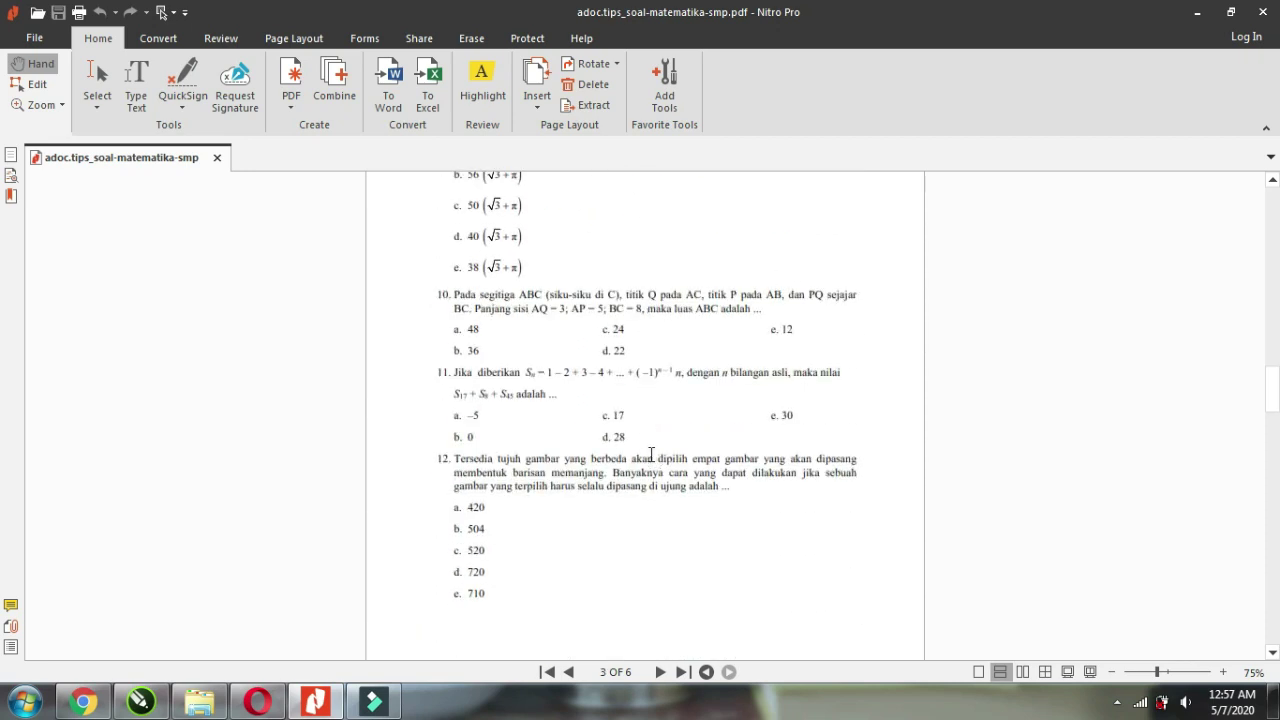
pyautogui.click(1197, 12)
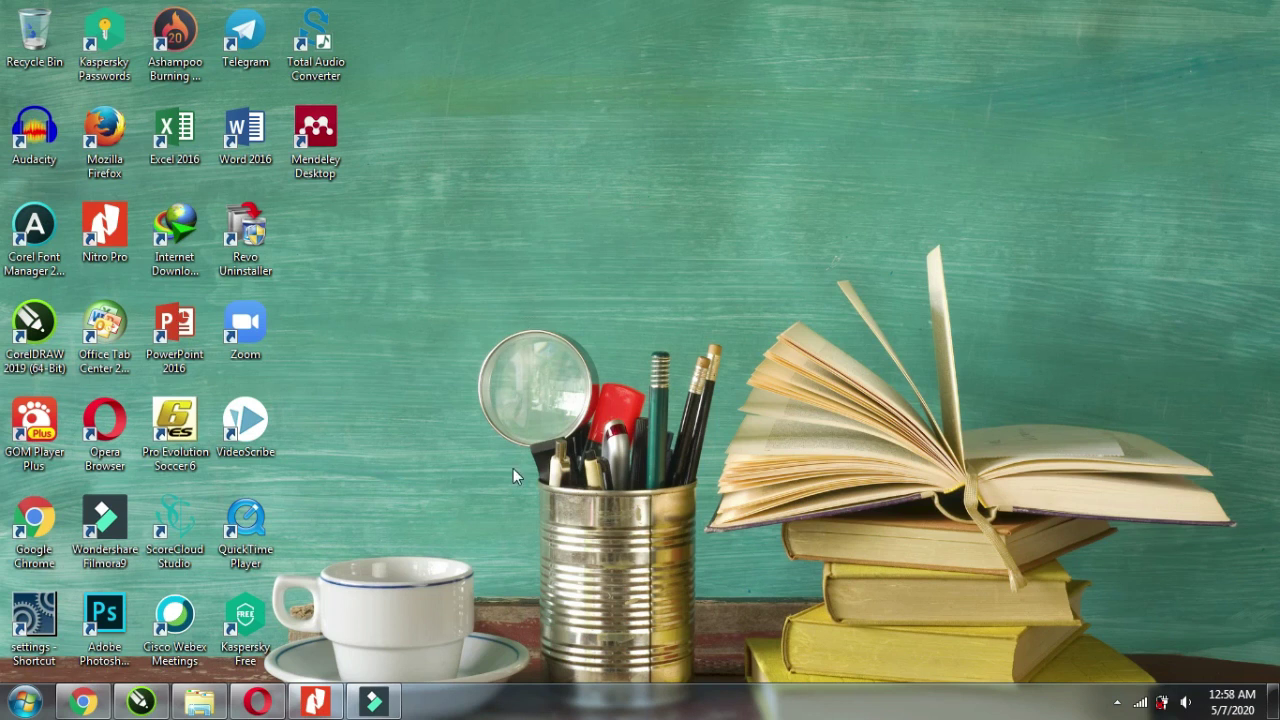
# Open Google Drive in Chrome and create a folder named SOAL UJIAN MTK KLS X.
pyautogui.click(83, 701)
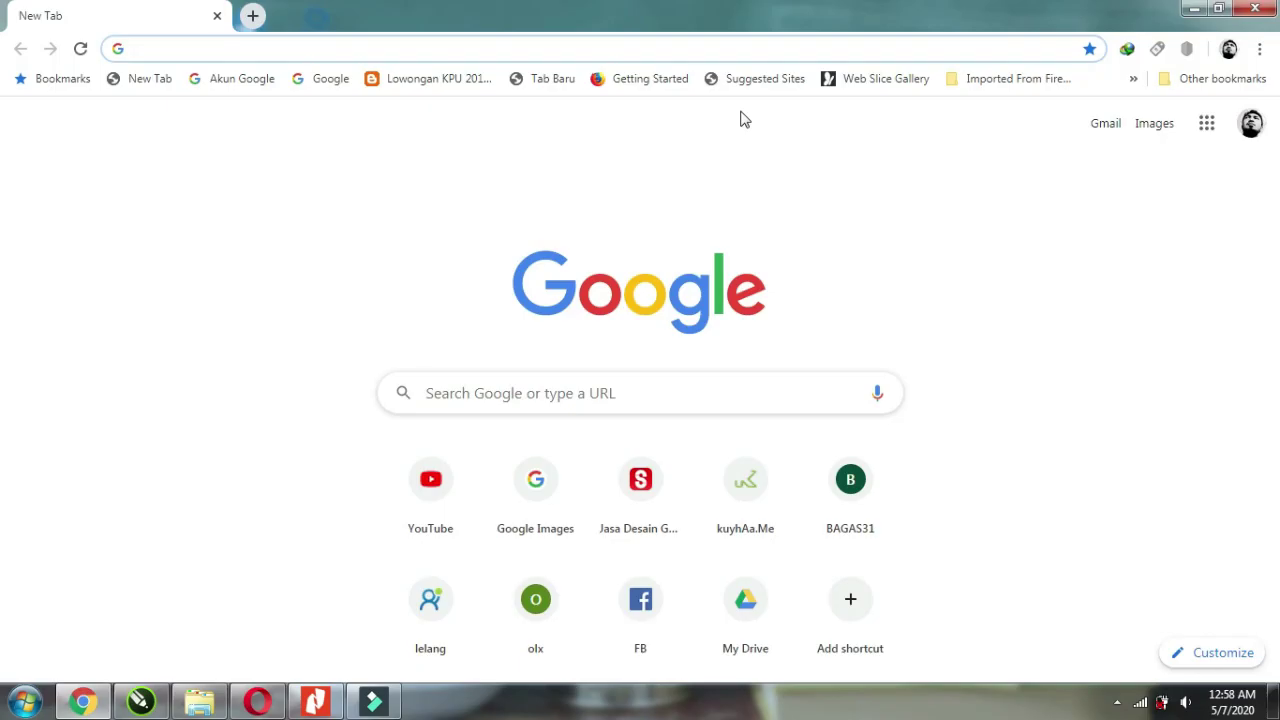
pyautogui.click(1207, 124)
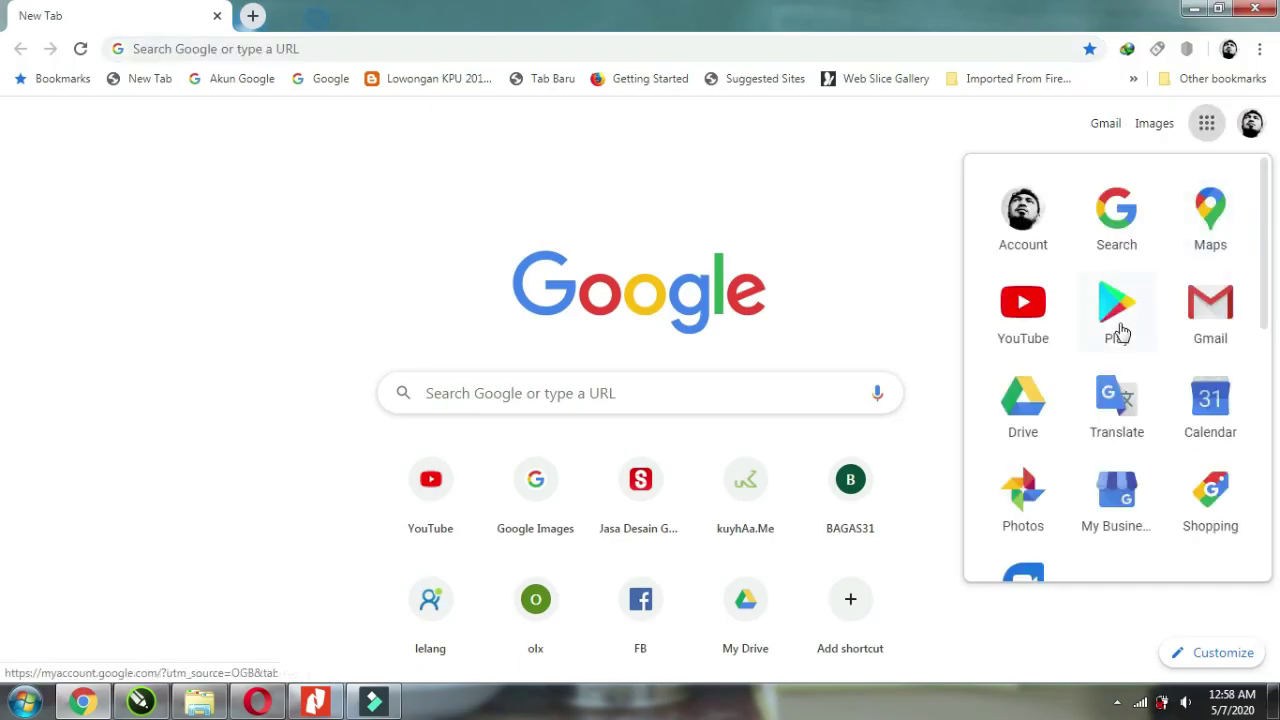
pyautogui.click(1022, 405)
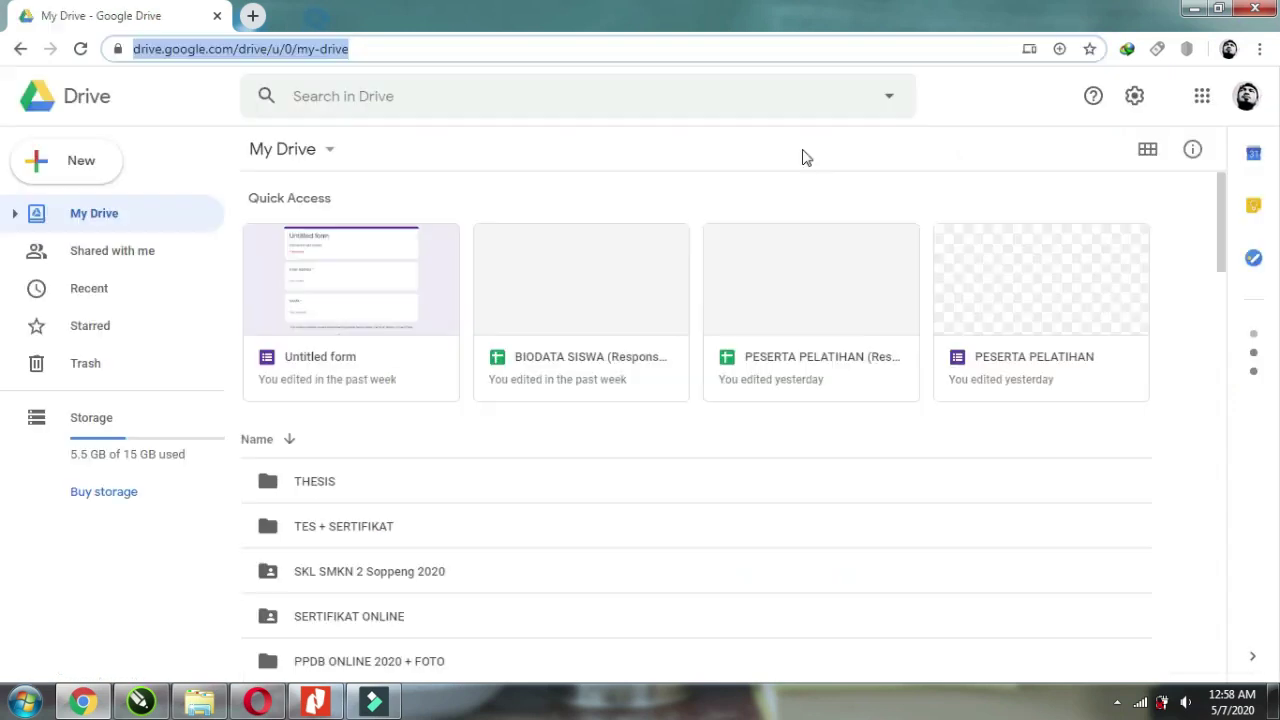
pyautogui.click(62, 168)
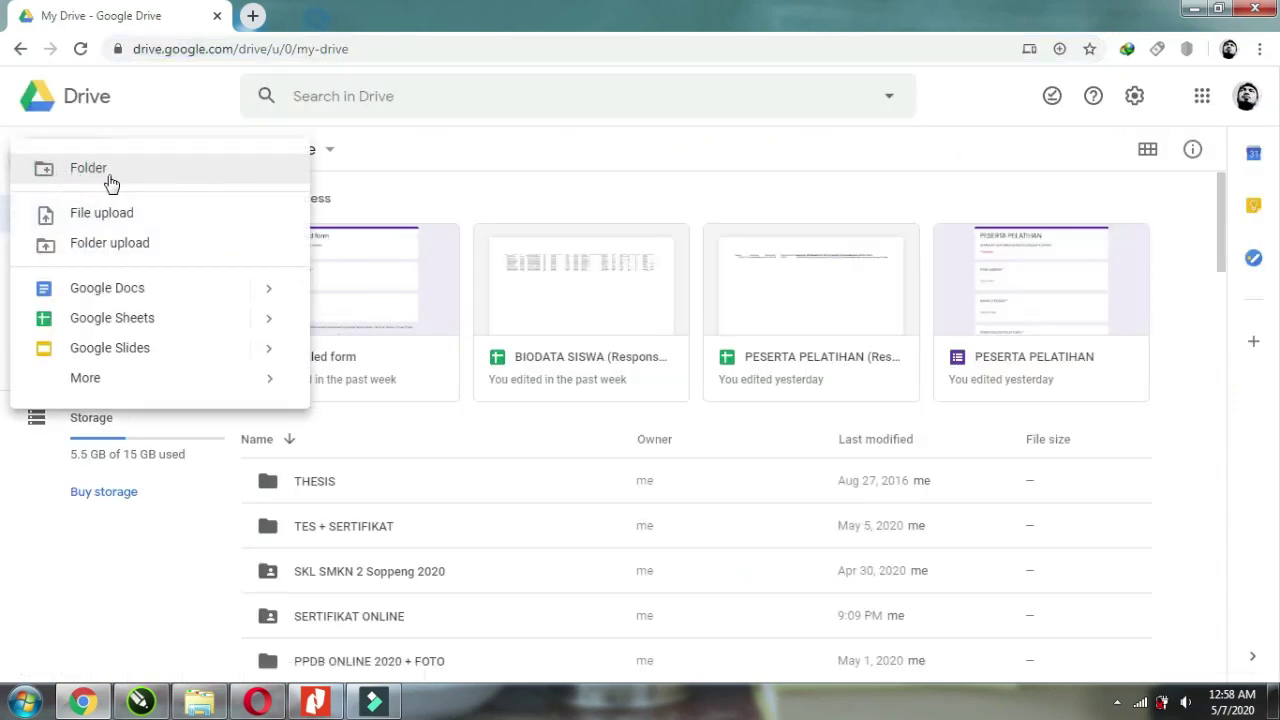
pyautogui.click(121, 170)
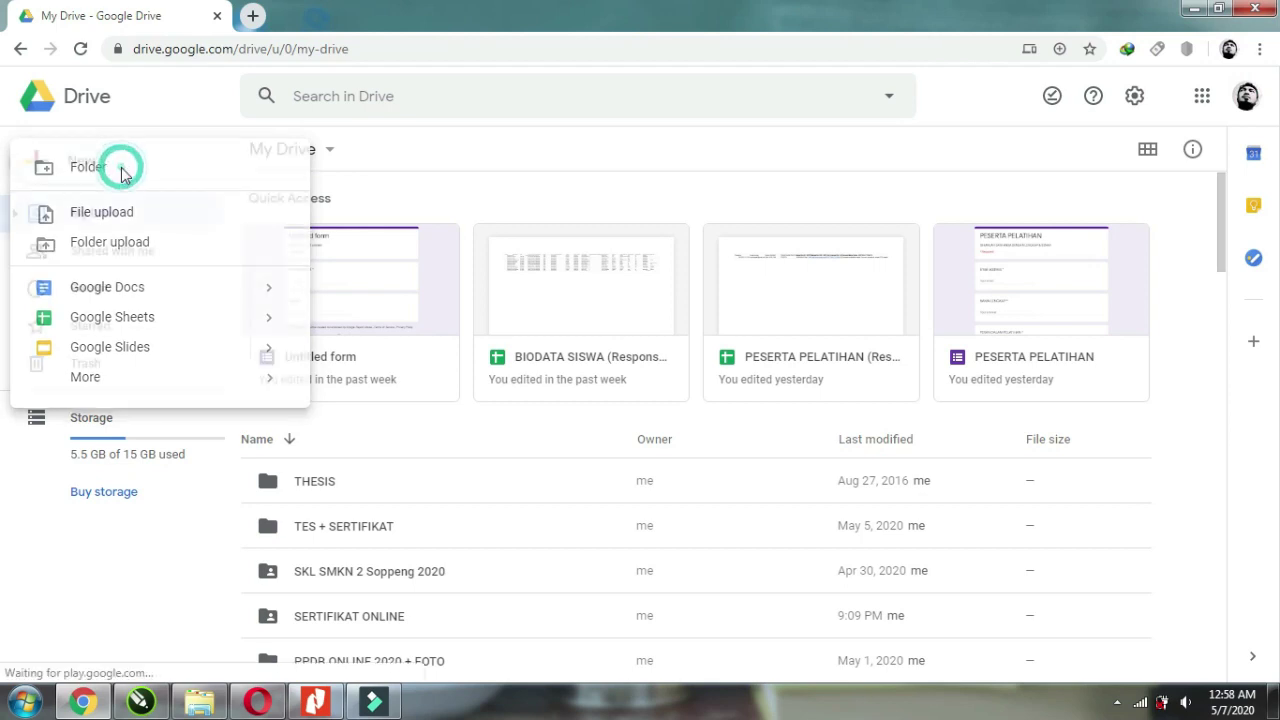
pyautogui.write('SOAL UJIAN MTK KLS X')
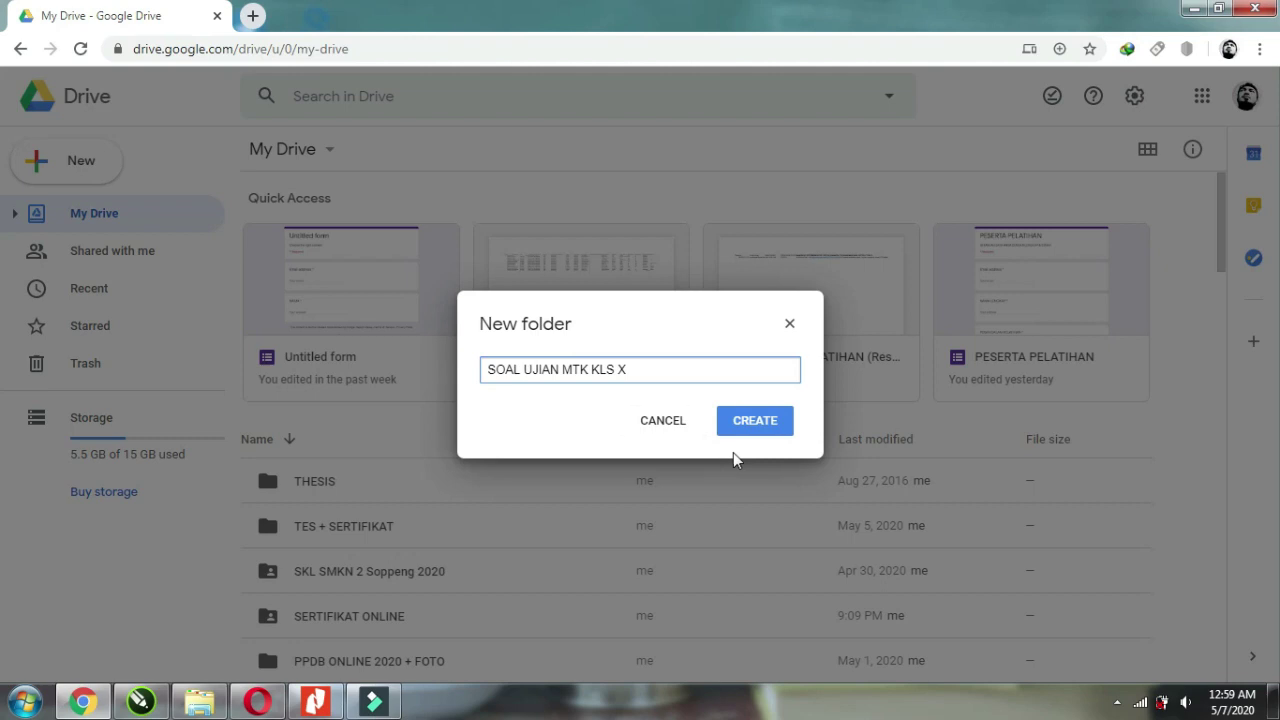
pyautogui.click(764, 428)
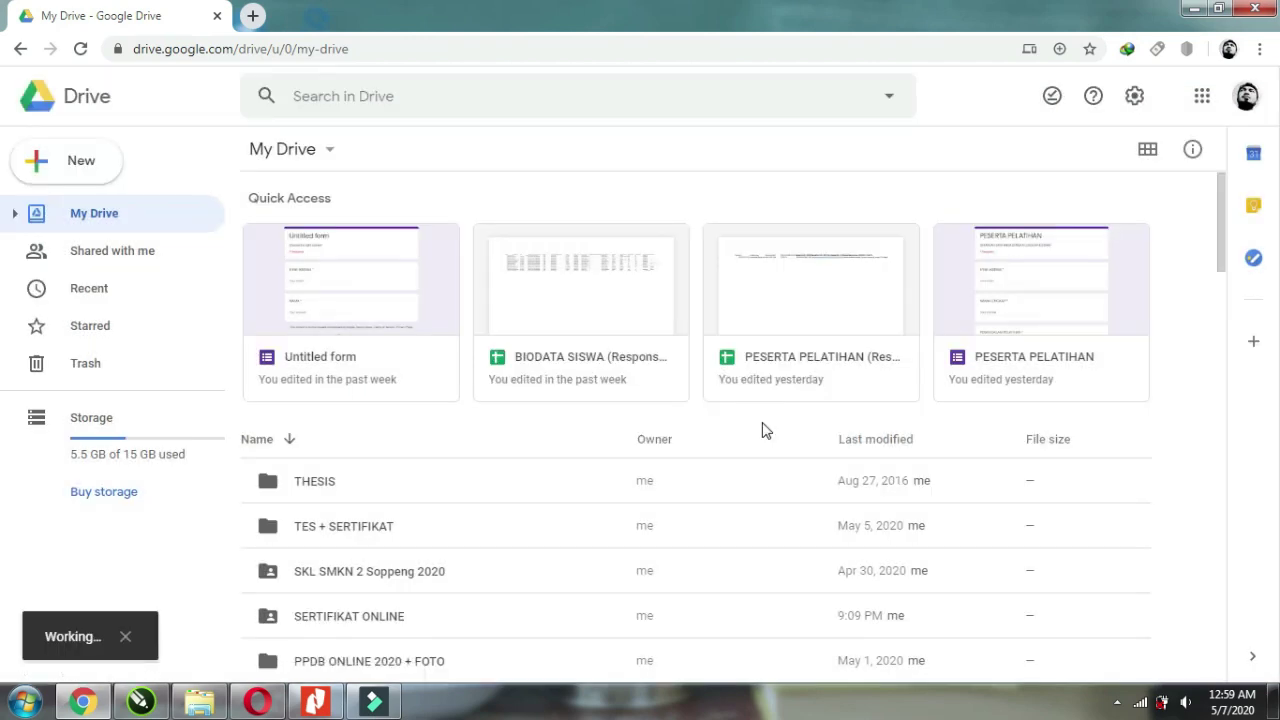
# Open the SOAL UJIAN MTK KLS X folder and create a new Google Form in it.
pyautogui.scroll(-2, 312, 392)
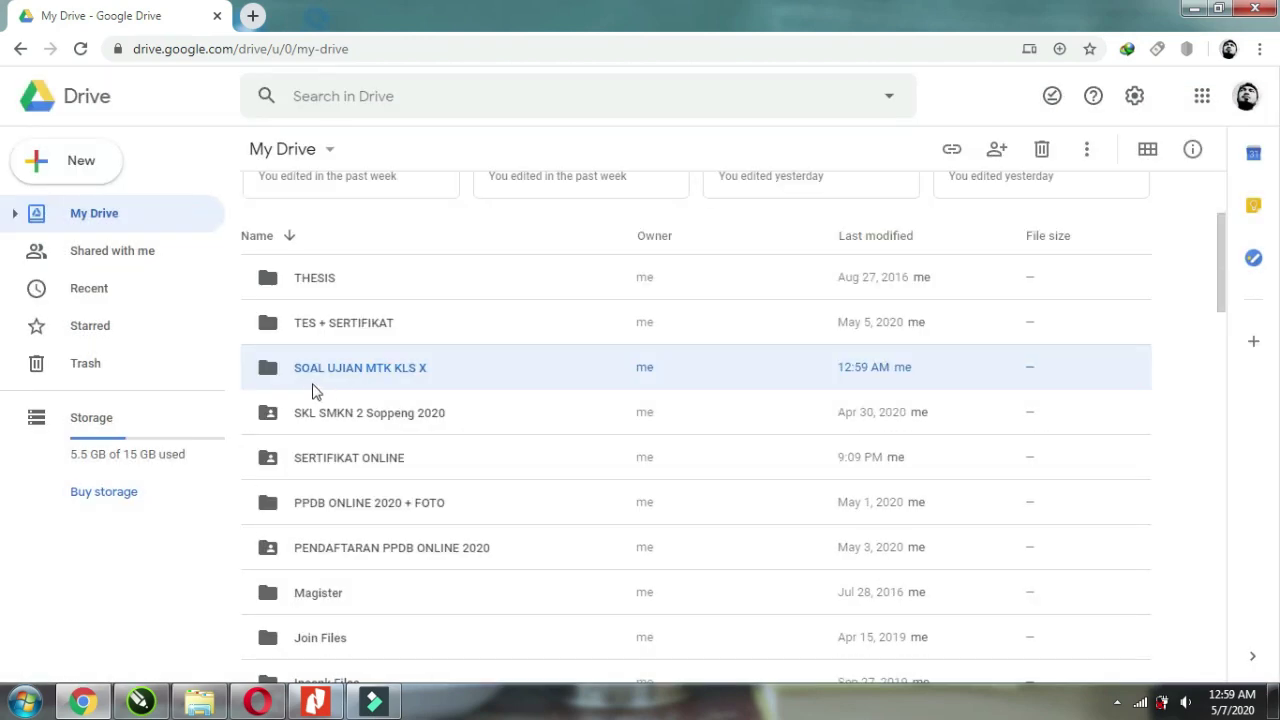
pyautogui.click(388, 373)
pyautogui.click(388, 375)
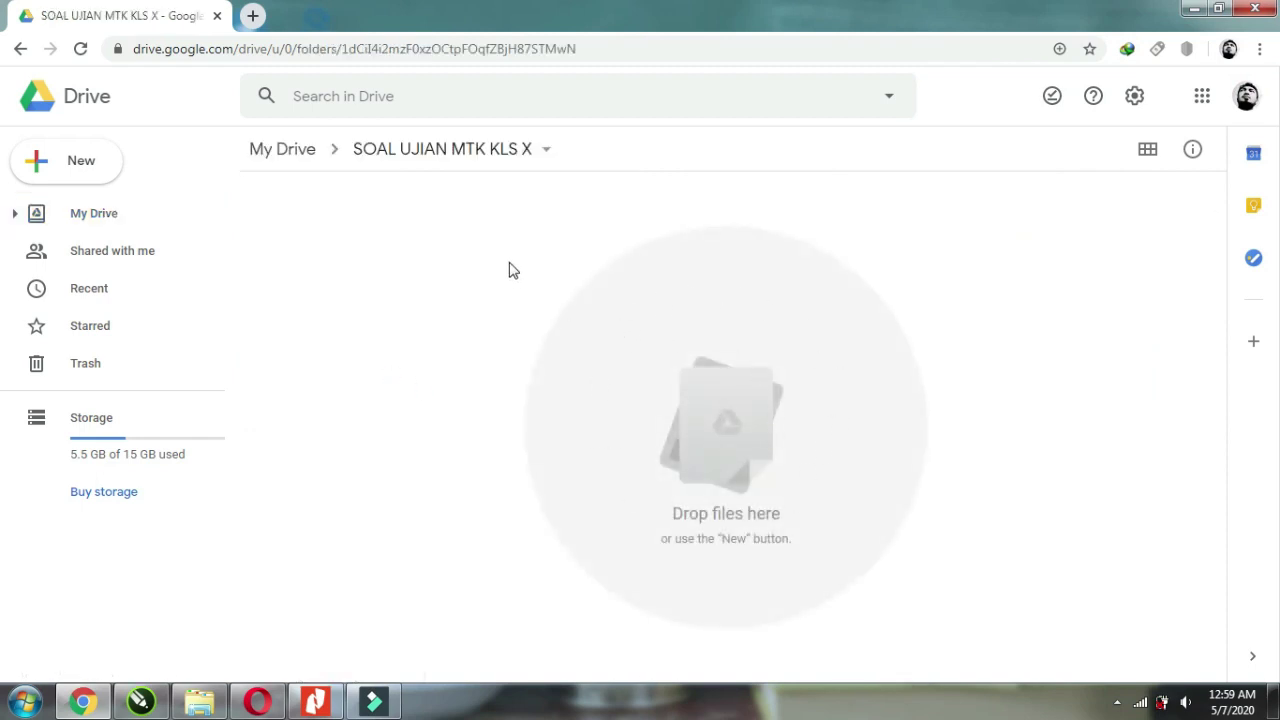
pyautogui.rightClick(661, 298)
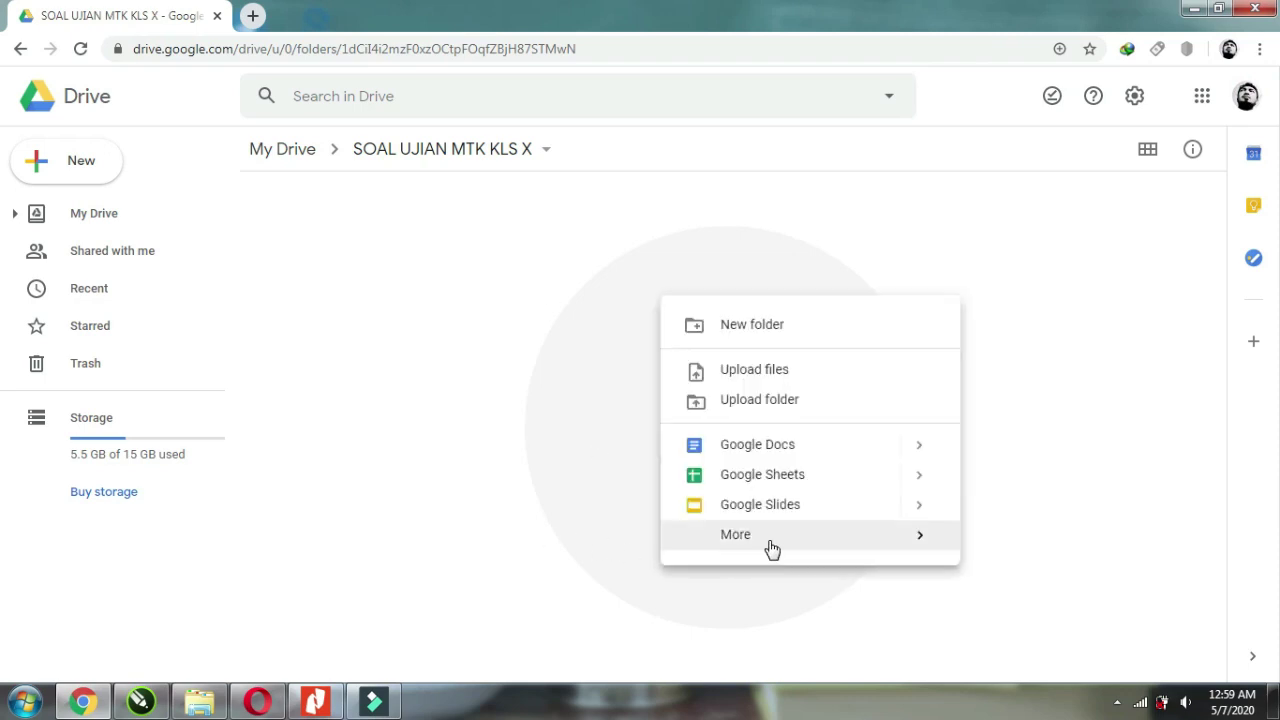
pyautogui.moveTo(767, 549)
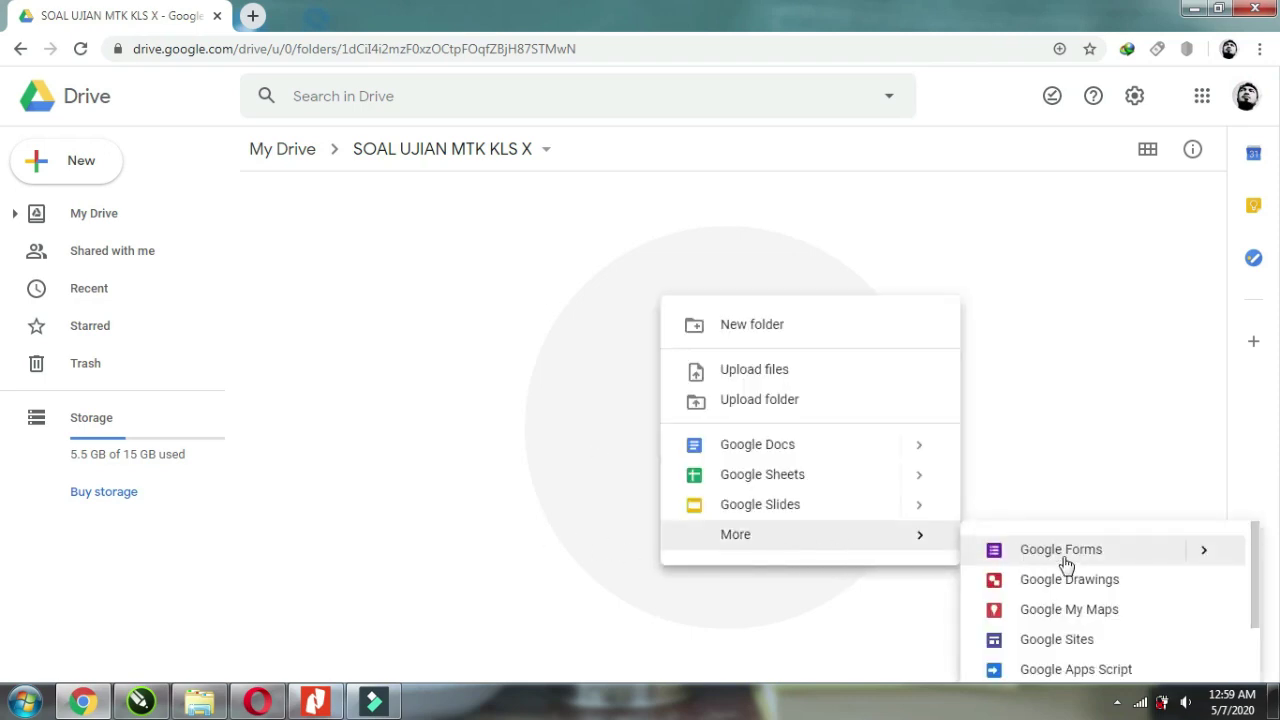
pyautogui.click(1062, 551)
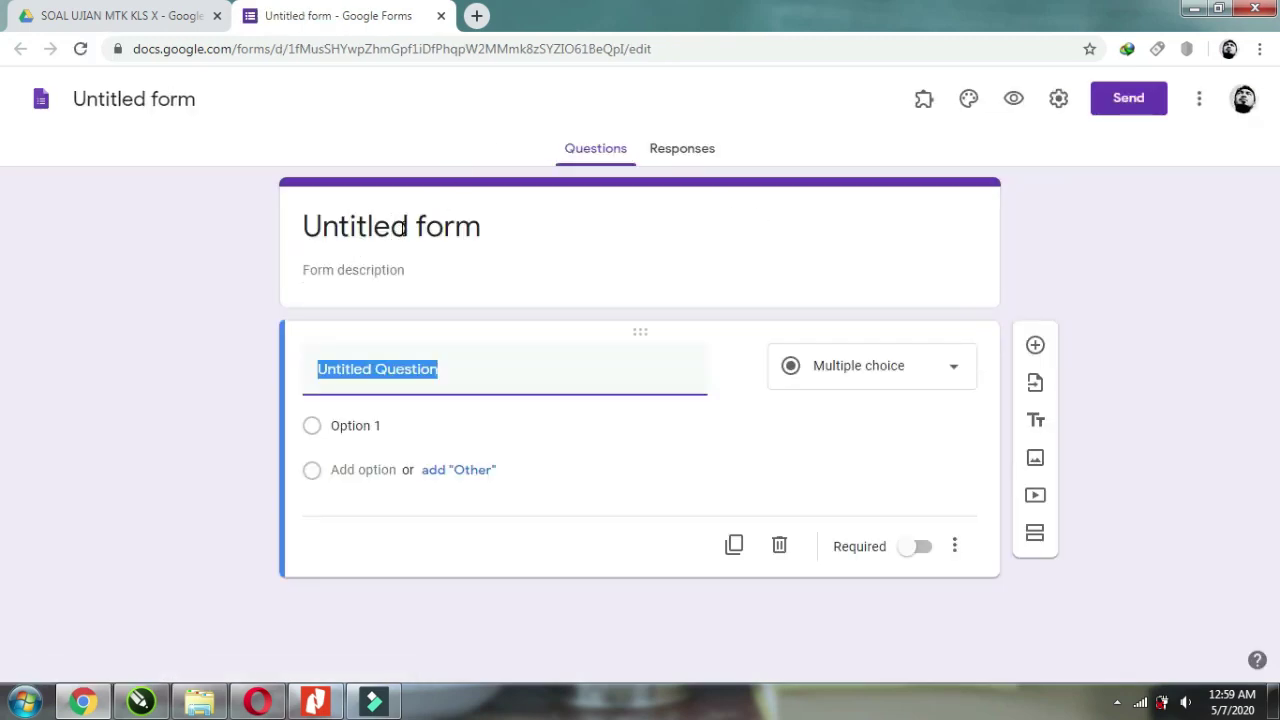
# Title the form UJIAN MATEMATIKA and make the first question a required NAMA field.
pyautogui.click(464, 221)
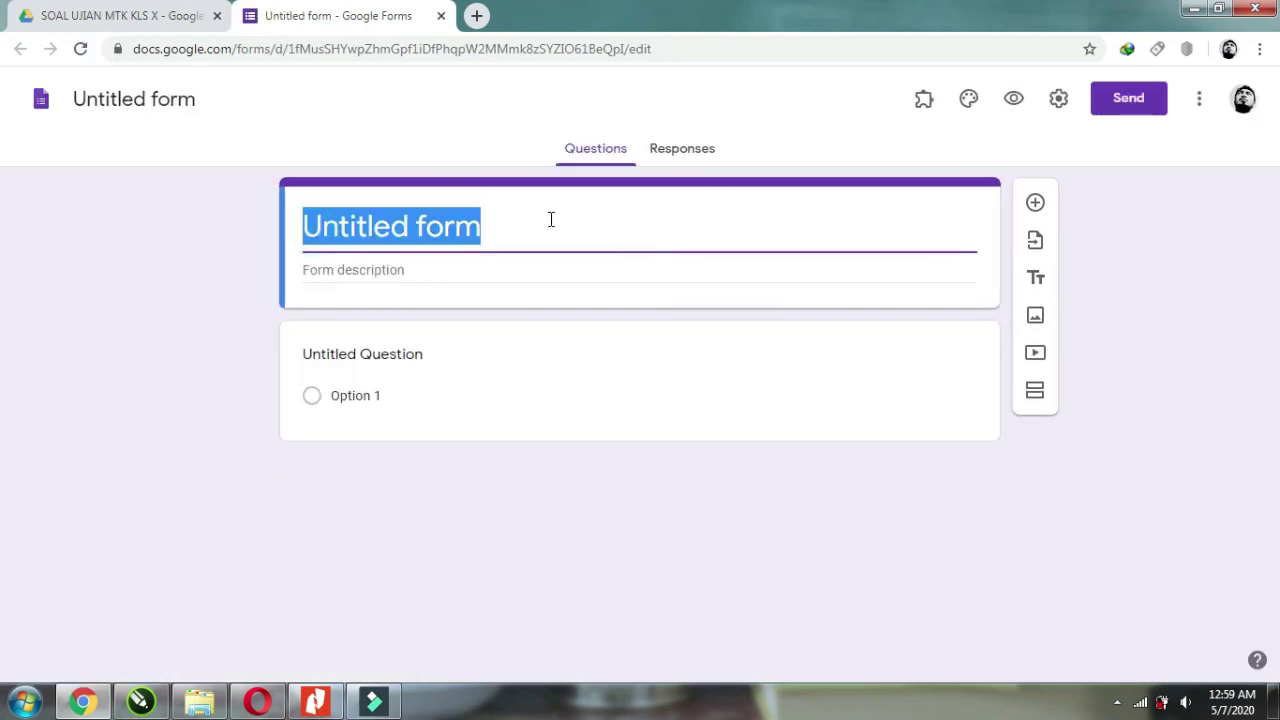
pyautogui.write('UJIAN MATEMATIKA')
pyautogui.click(477, 269)
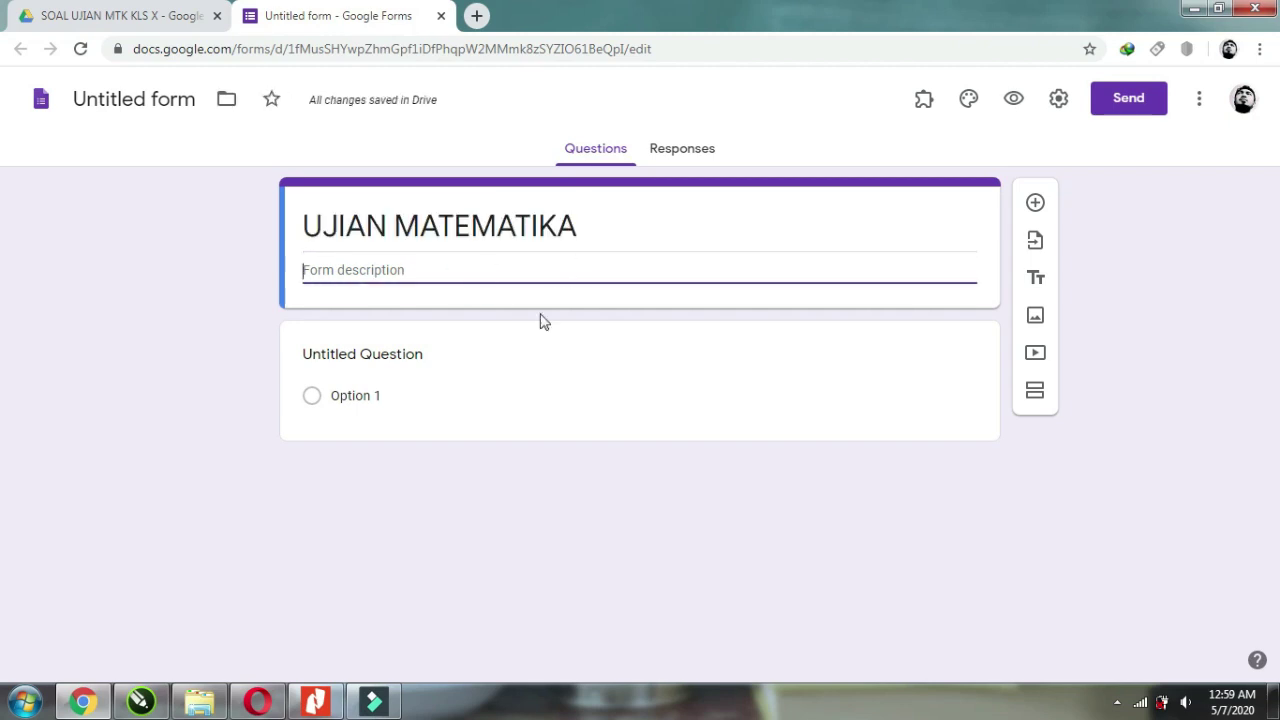
pyautogui.click(359, 359)
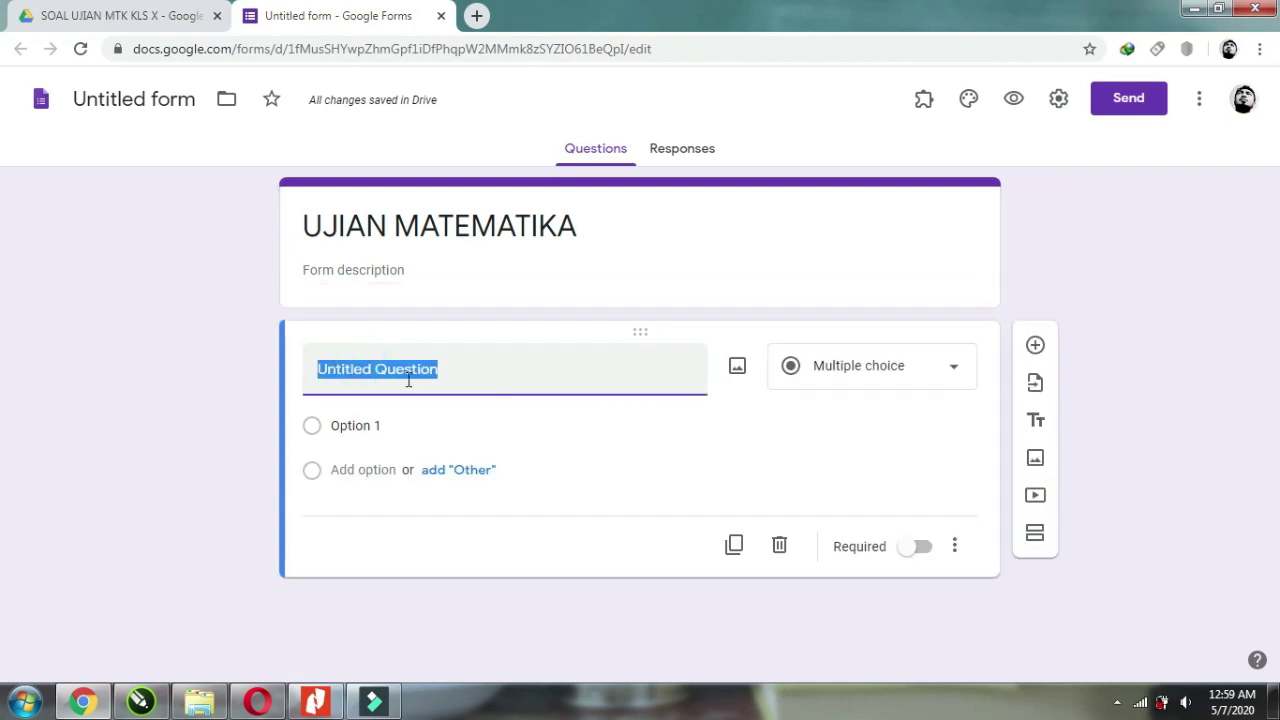
pyautogui.write('NAMA')
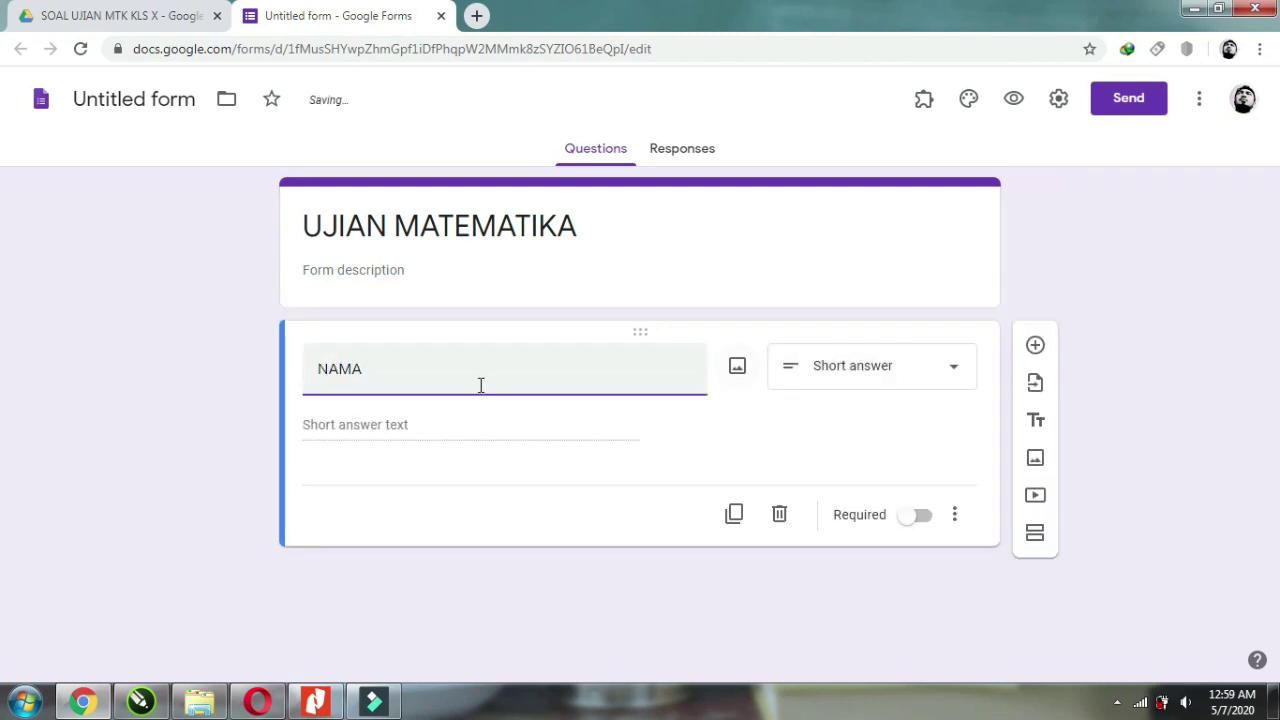
pyautogui.click(921, 520)
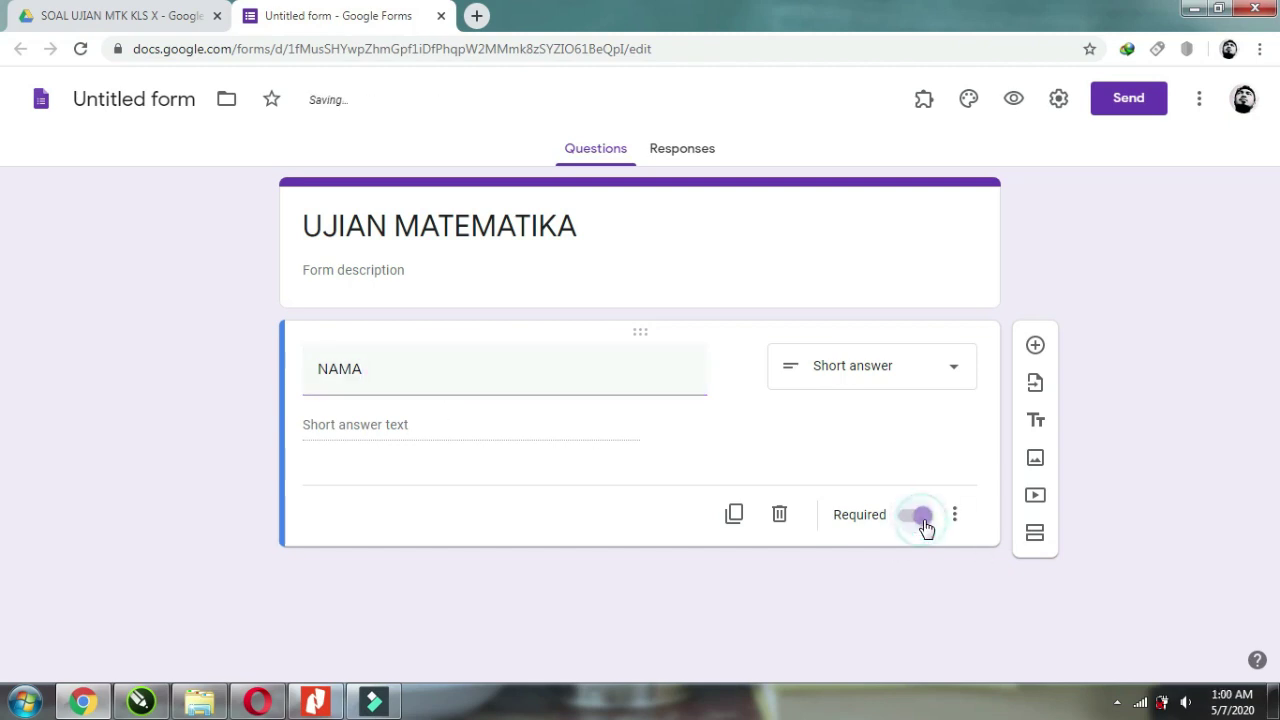
# Add a second question titled NISN and make it required.
pyautogui.click(1035, 345)
pyautogui.write('NISS')
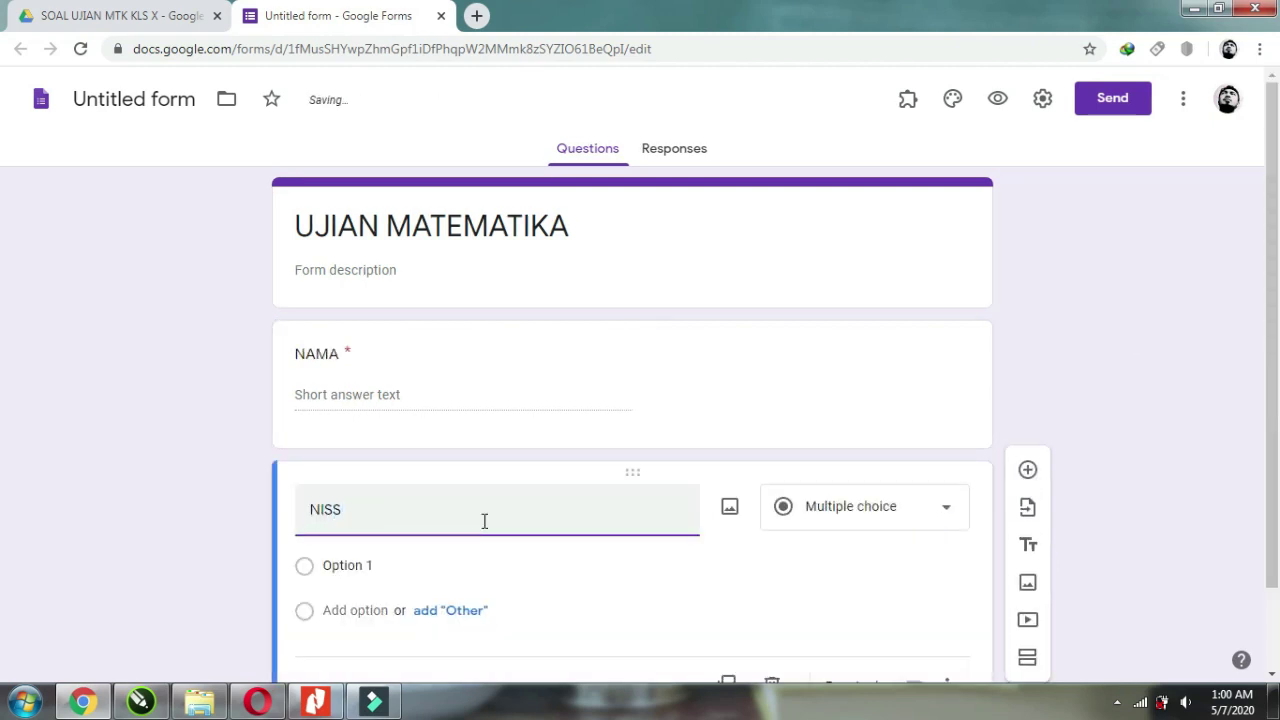
pyautogui.press('BackSpace')
pyautogui.write('N')
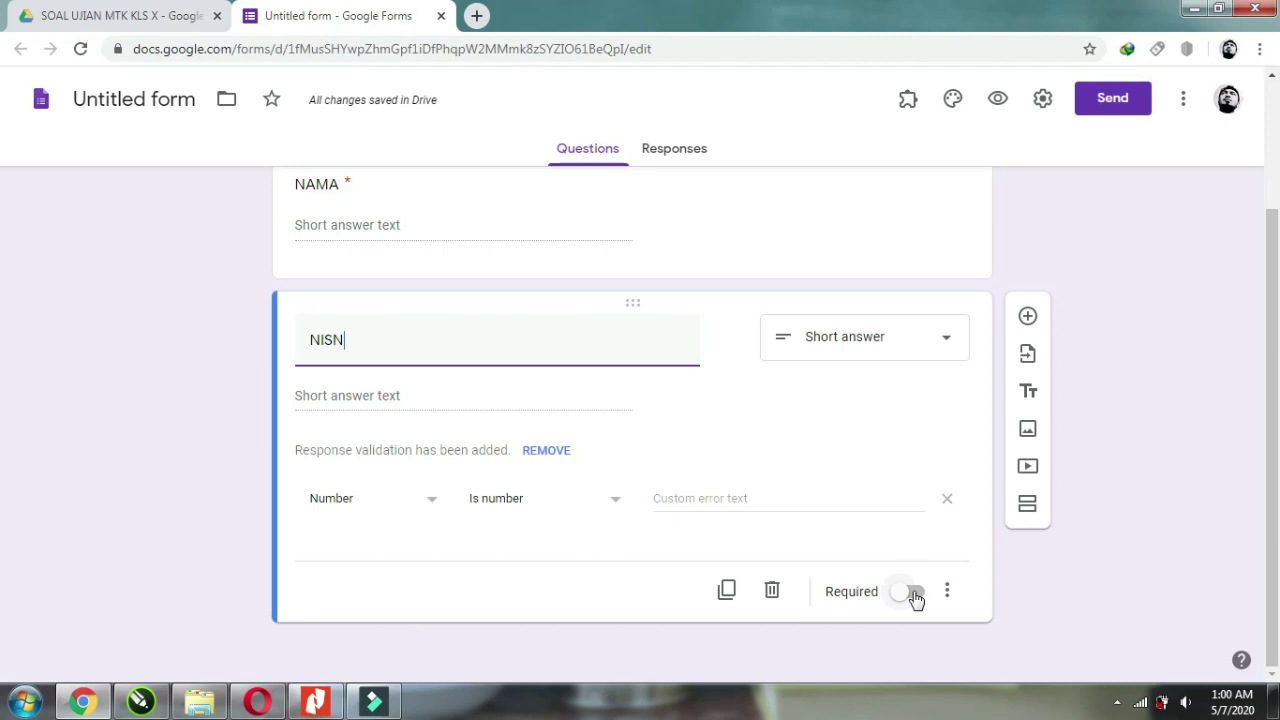
pyautogui.click(915, 598)
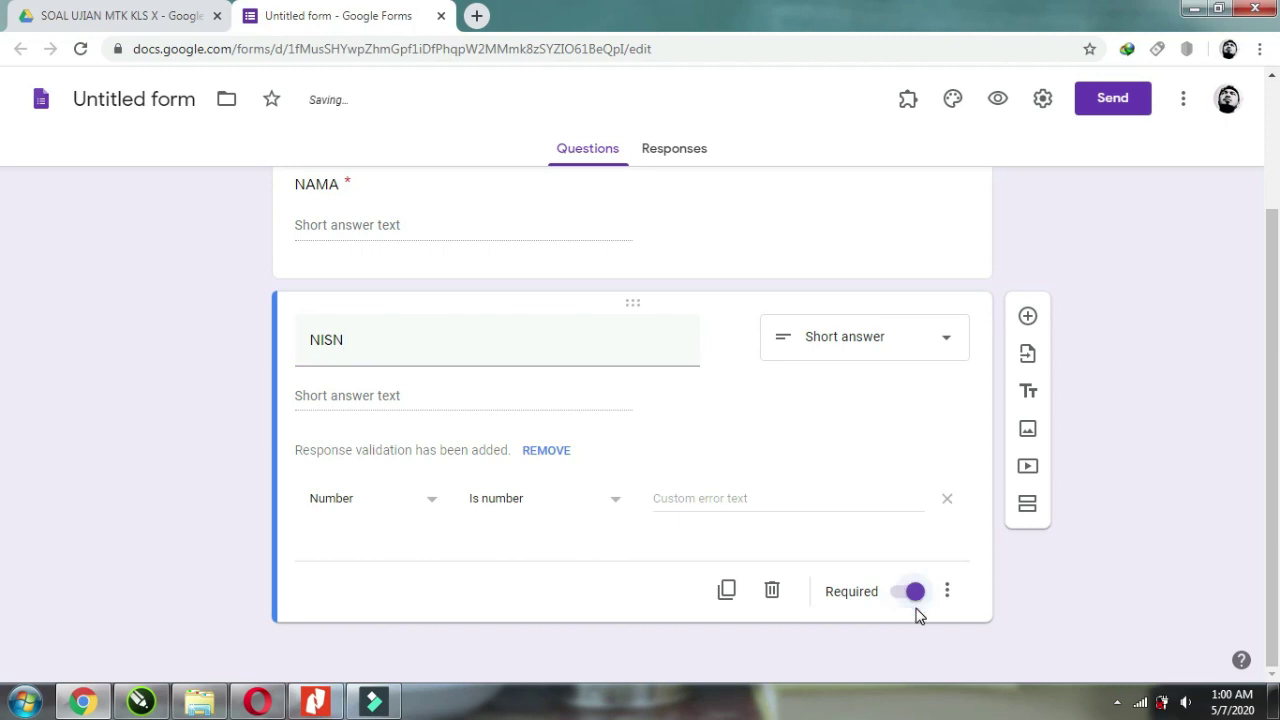
# Add a KELAS question and change its type to Dropdown.
pyautogui.click(1027, 318)
pyautogui.write('KELAS')
pyautogui.click(862, 420)
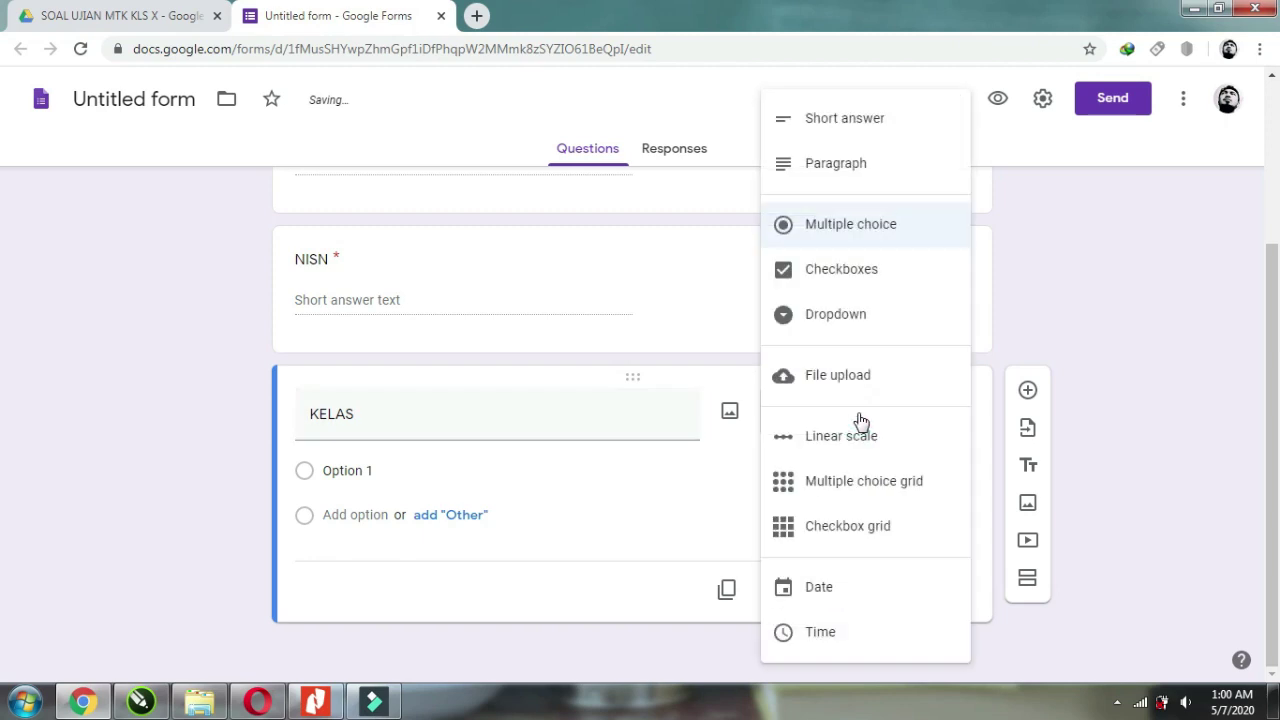
pyautogui.click(856, 328)
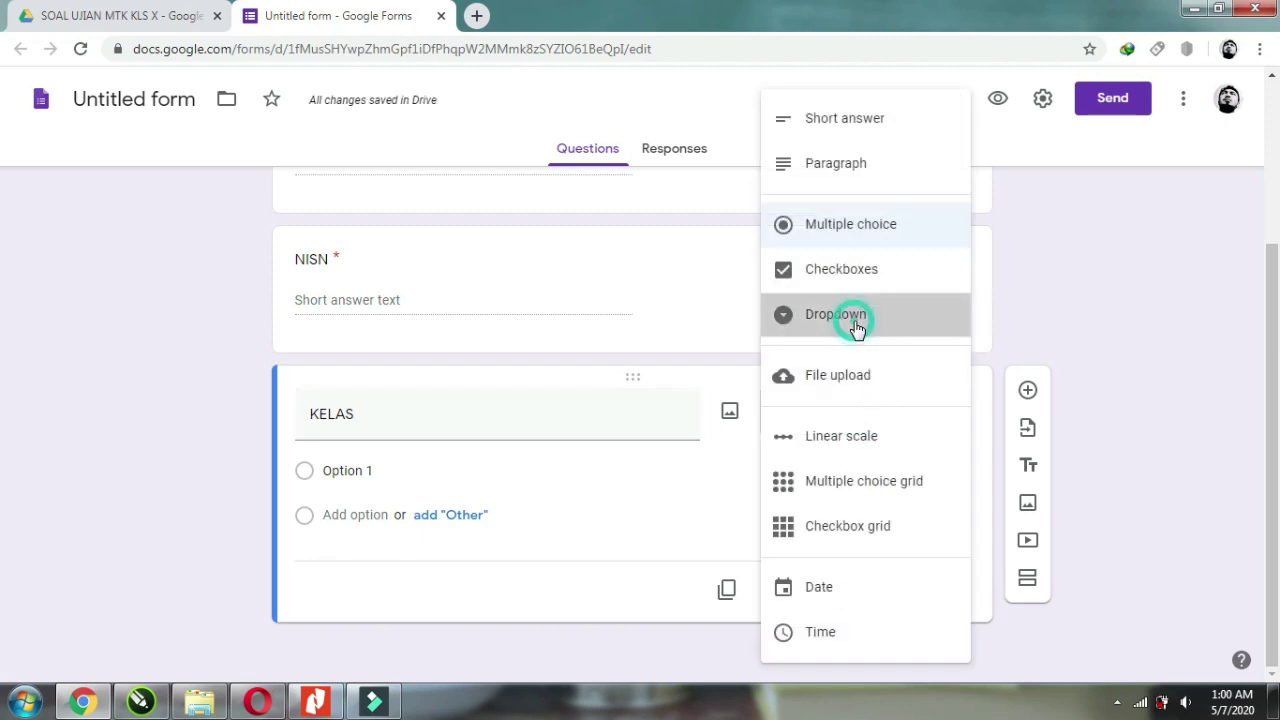
# Give KELAS the choices X A and X B and make it required.
pyautogui.click(360, 470)
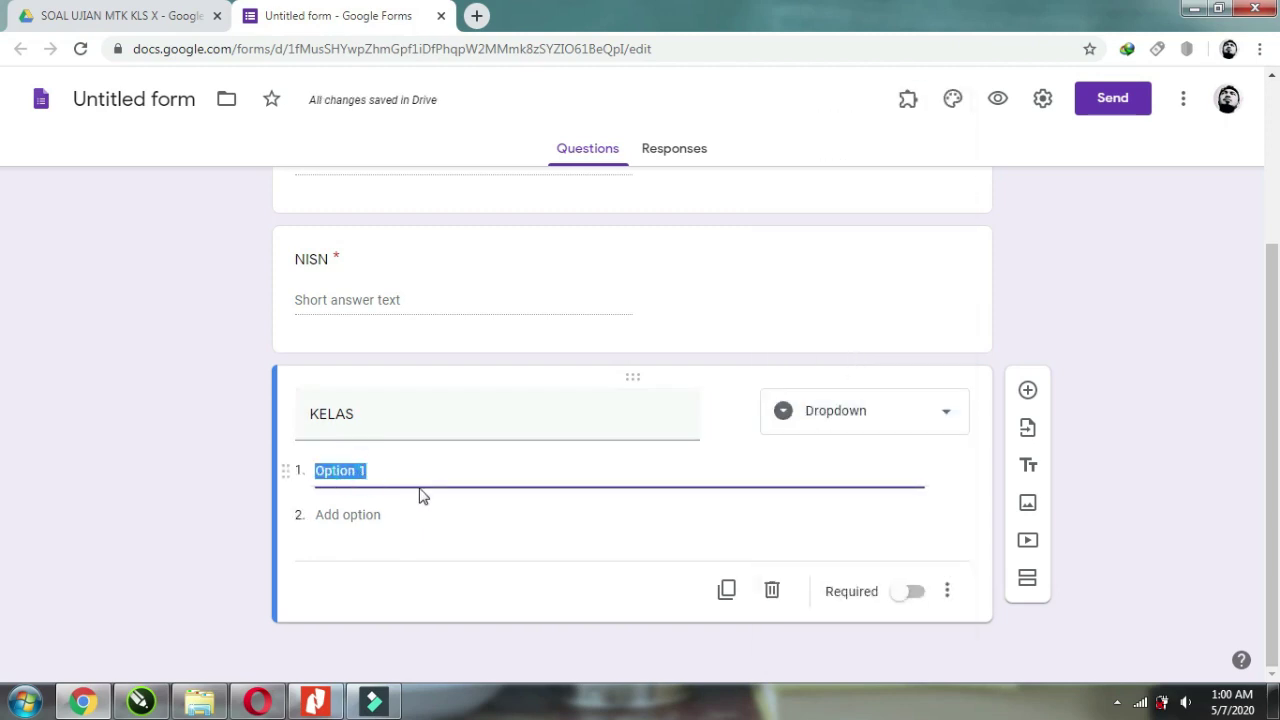
pyautogui.write('X A')
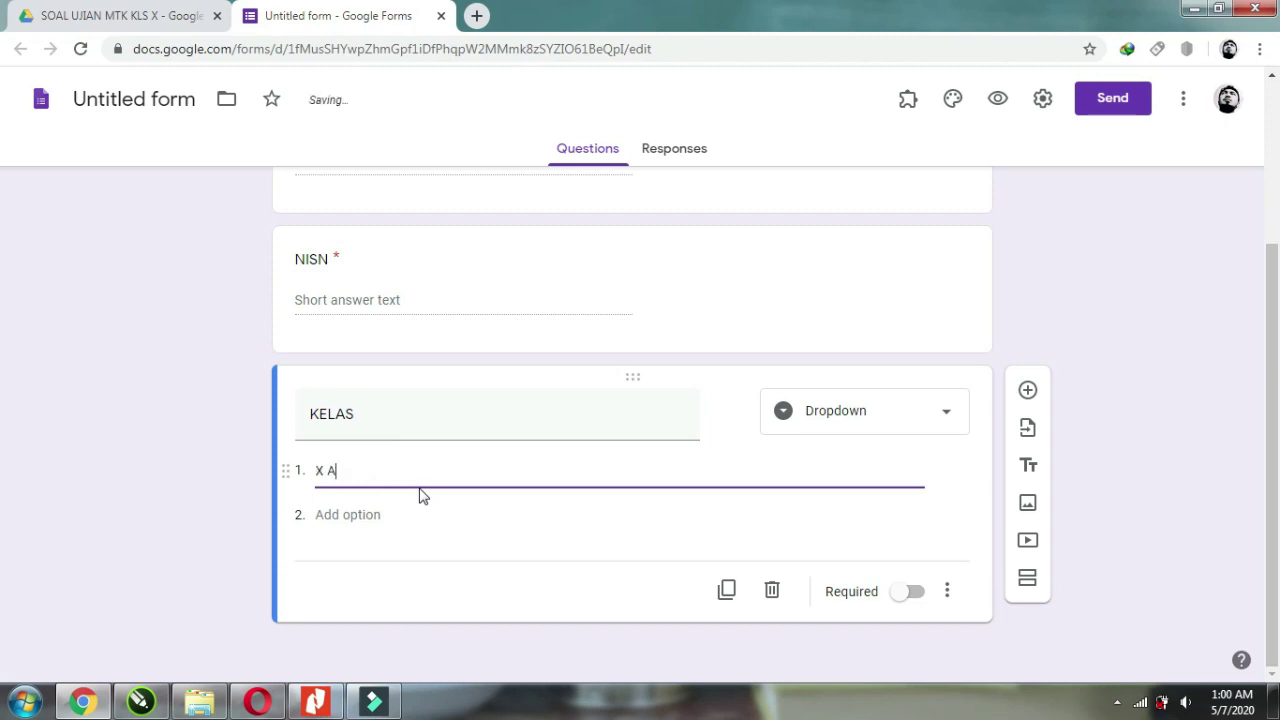
pyautogui.click(362, 514)
pyautogui.write('X')
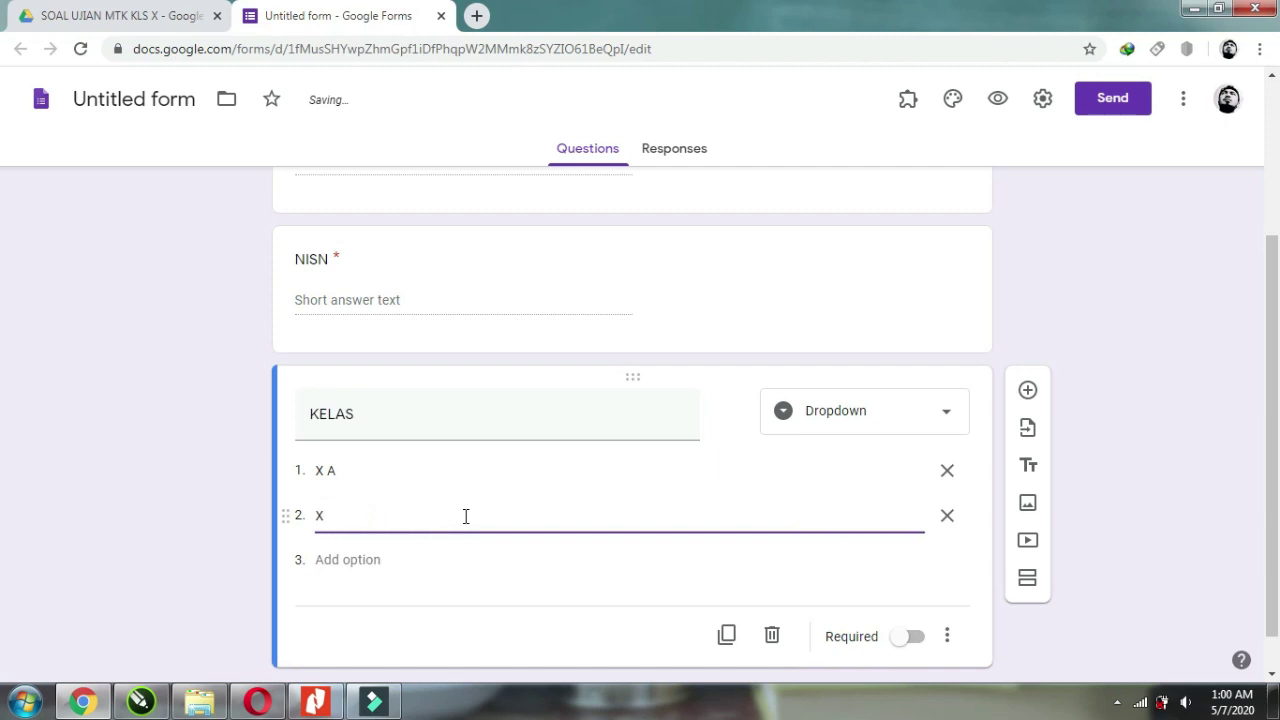
pyautogui.write(' B')
pyautogui.click(915, 637)
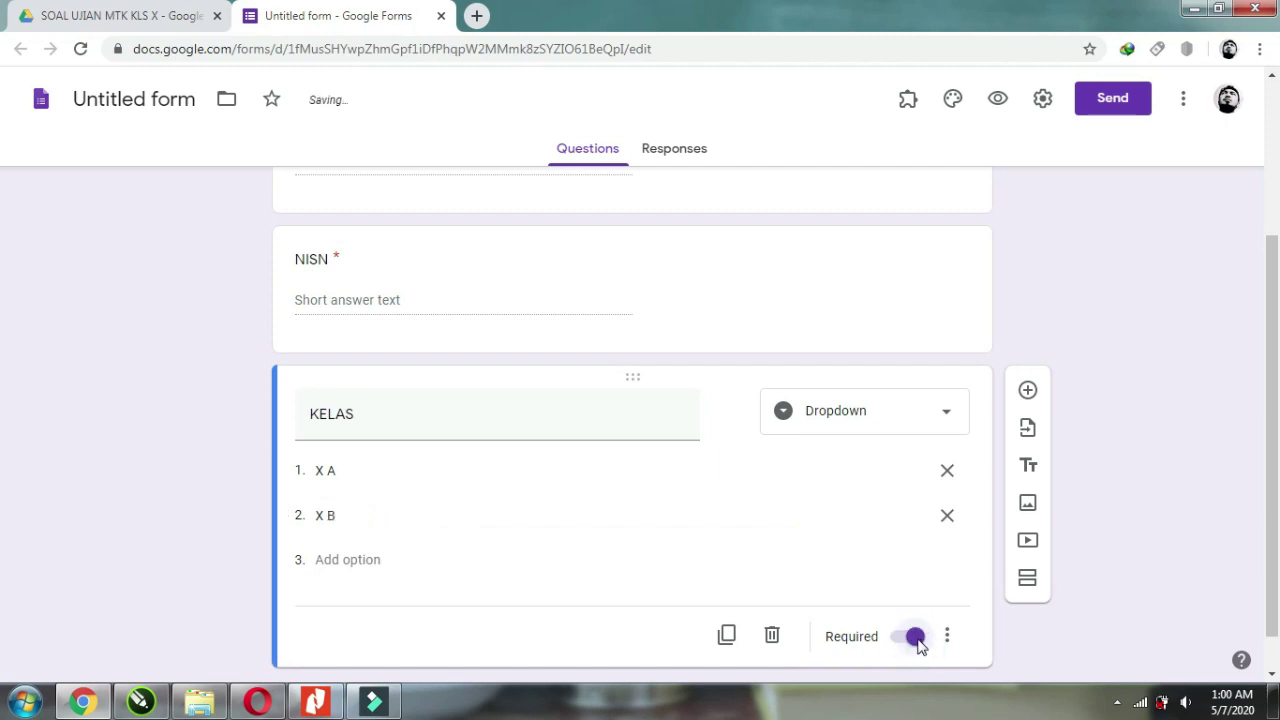
pyautogui.scroll(1, 1080, 560)
pyautogui.scroll(-2, 1100, 525)
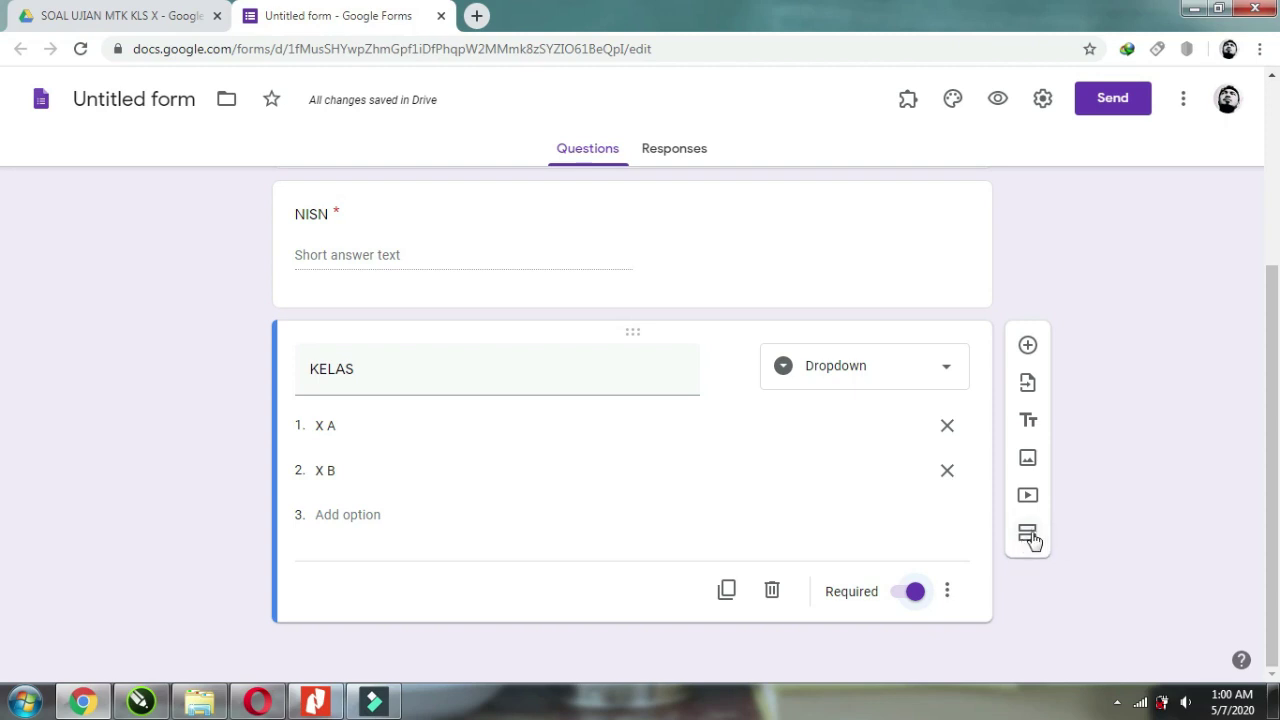
pyautogui.click(1030, 537)
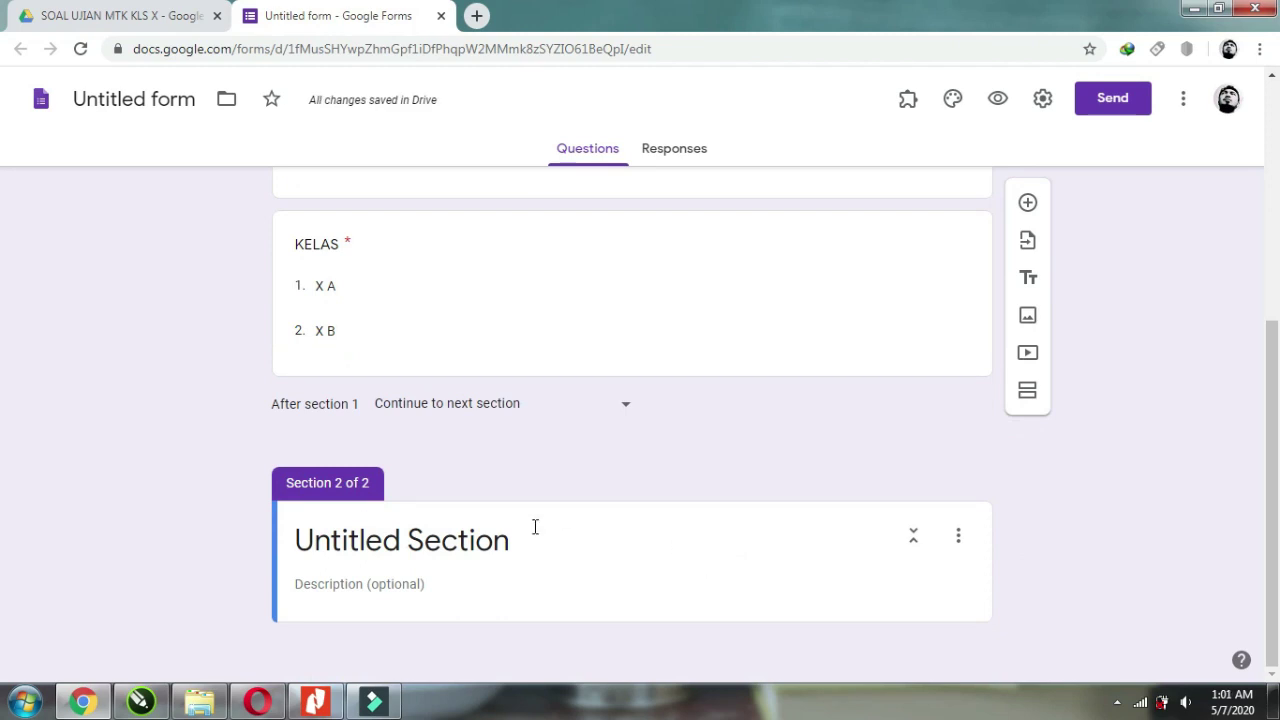
# Title the new section SOAL UJIAN MATEMATIKA with description 'PILIHLAH JAWABAN YANG KALIAN ANGGAP BENAR'.
pyautogui.click(463, 525)
pyautogui.write('SOAL UJIAN MATEMATIKA')
pyautogui.click(466, 591)
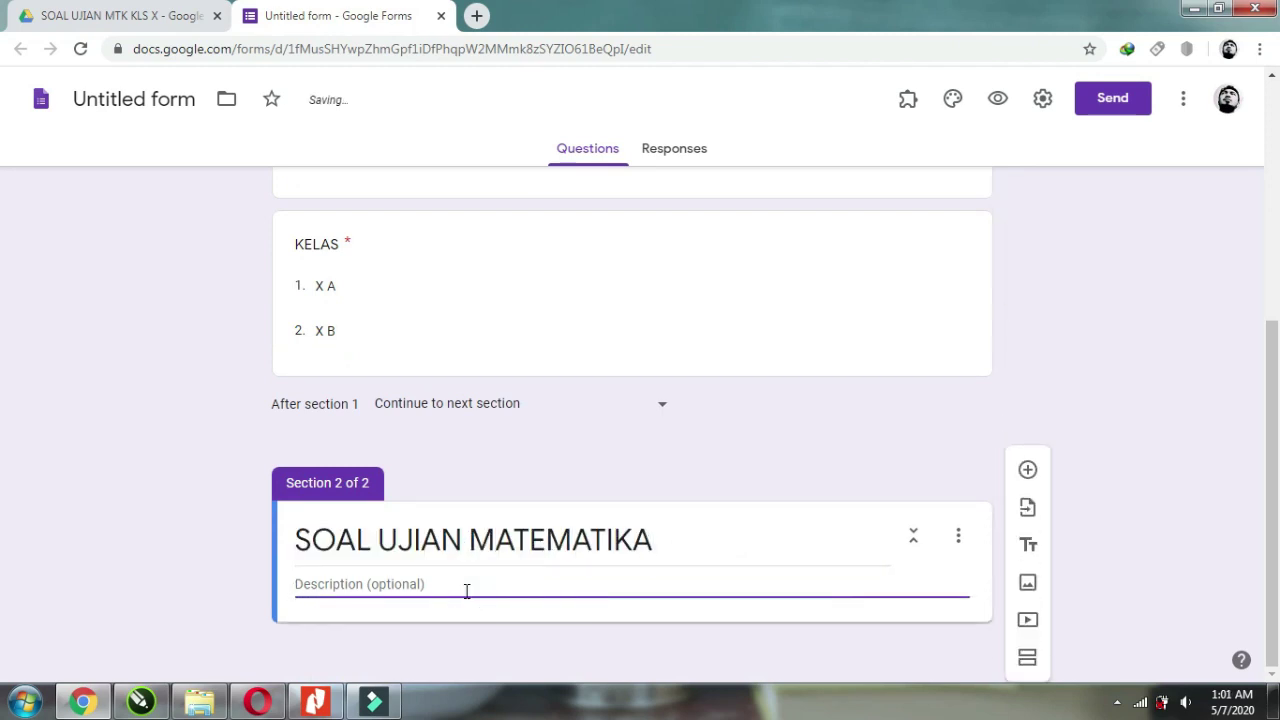
pyautogui.write('PILIHLAH JA')
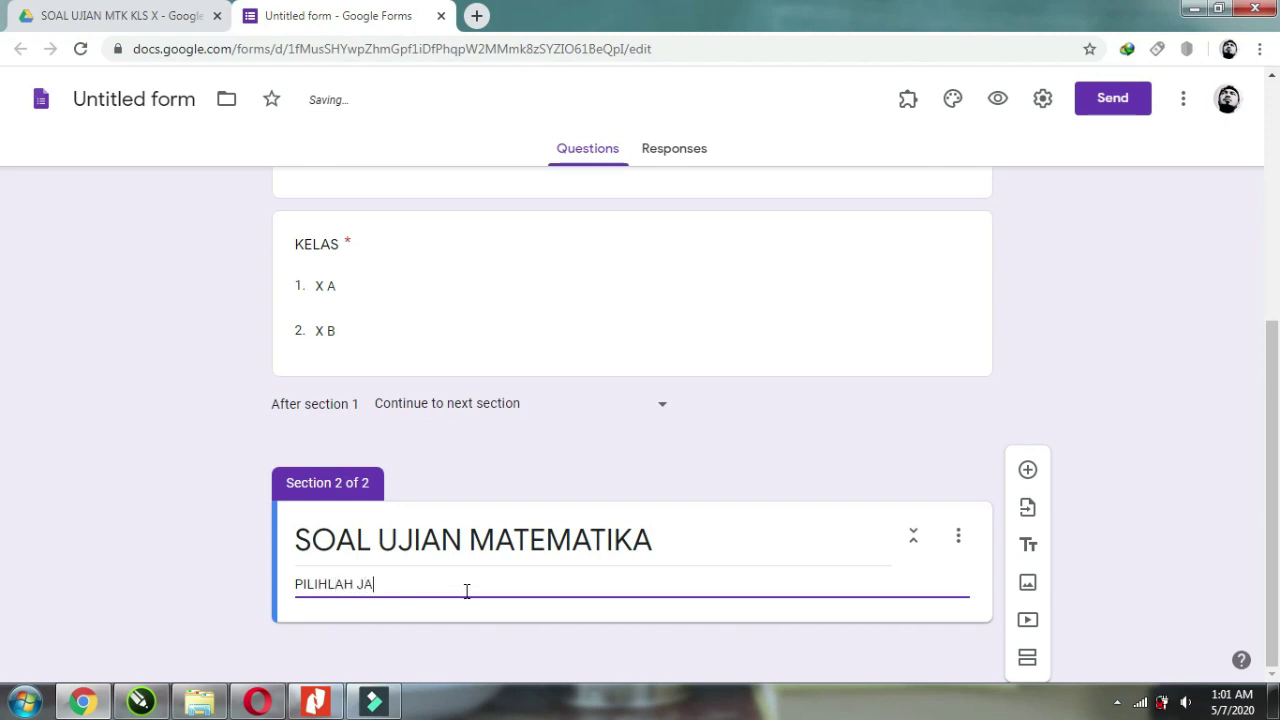
pyautogui.write('WABAN YANG KALIAN ANGGAP BENAR')
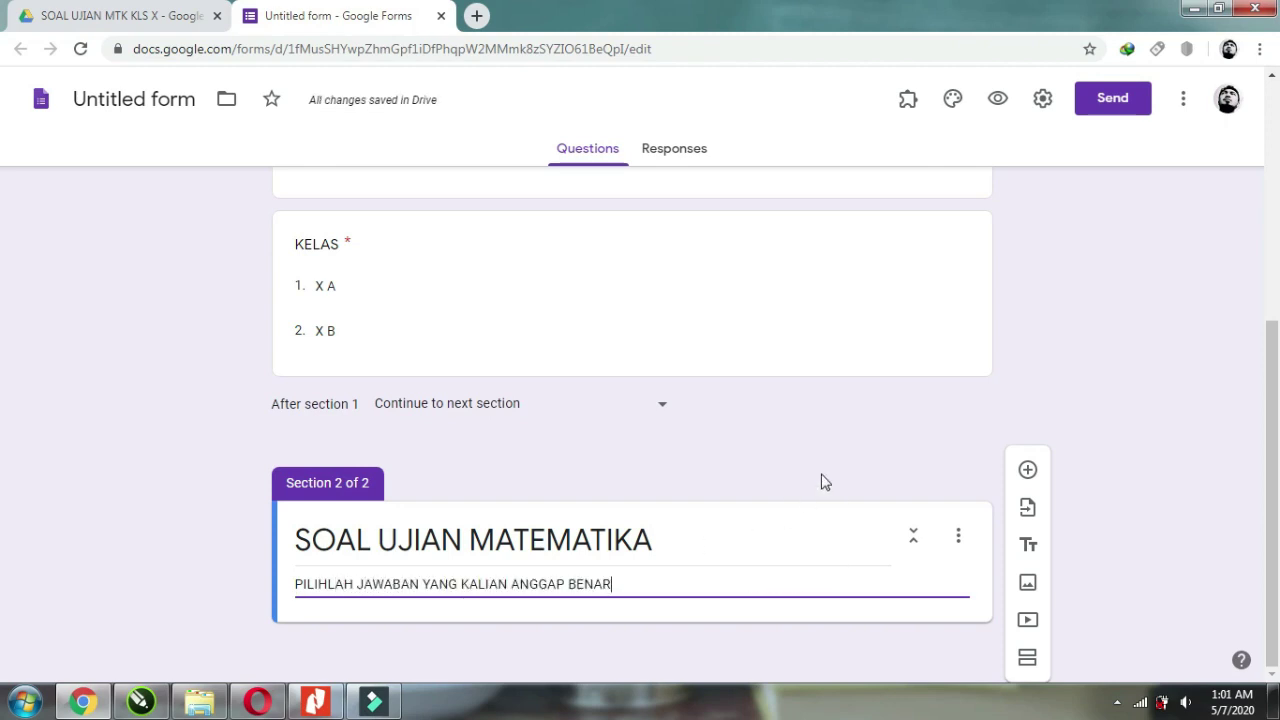
# In form settings, collect email addresses, limit to 1 response, and shuffle question order.
pyautogui.click(1041, 104)
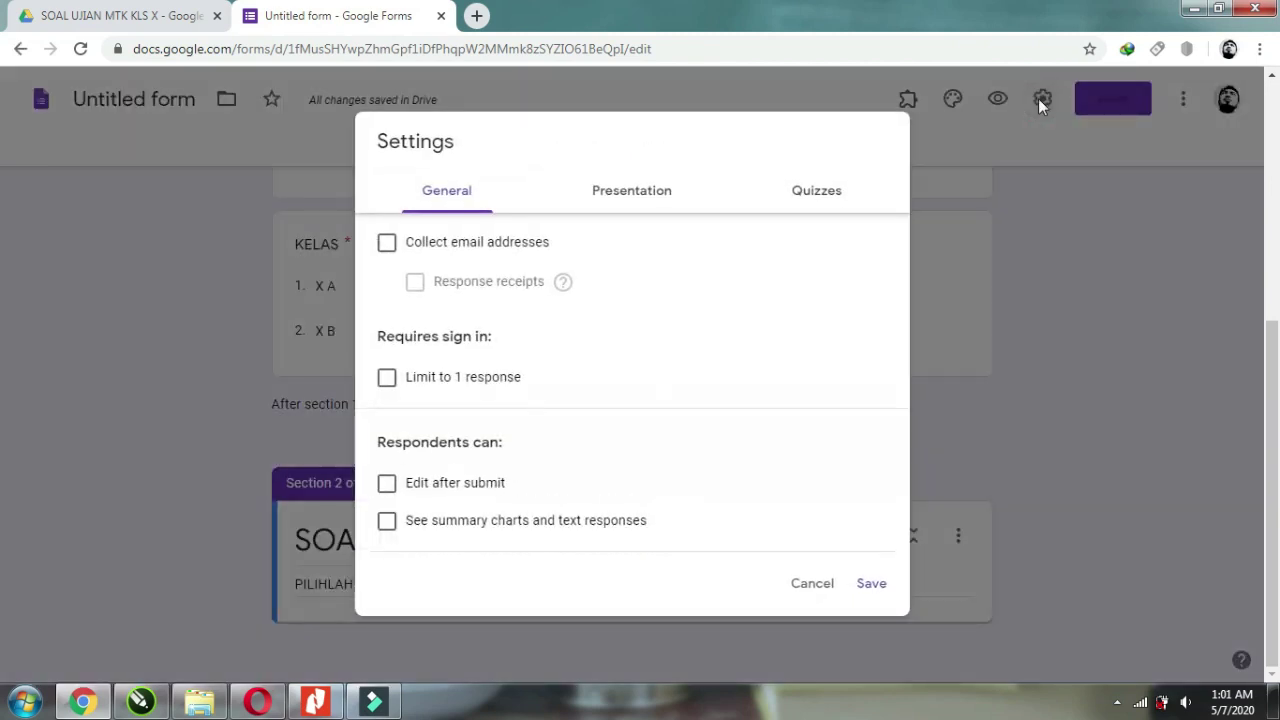
pyautogui.click(389, 252)
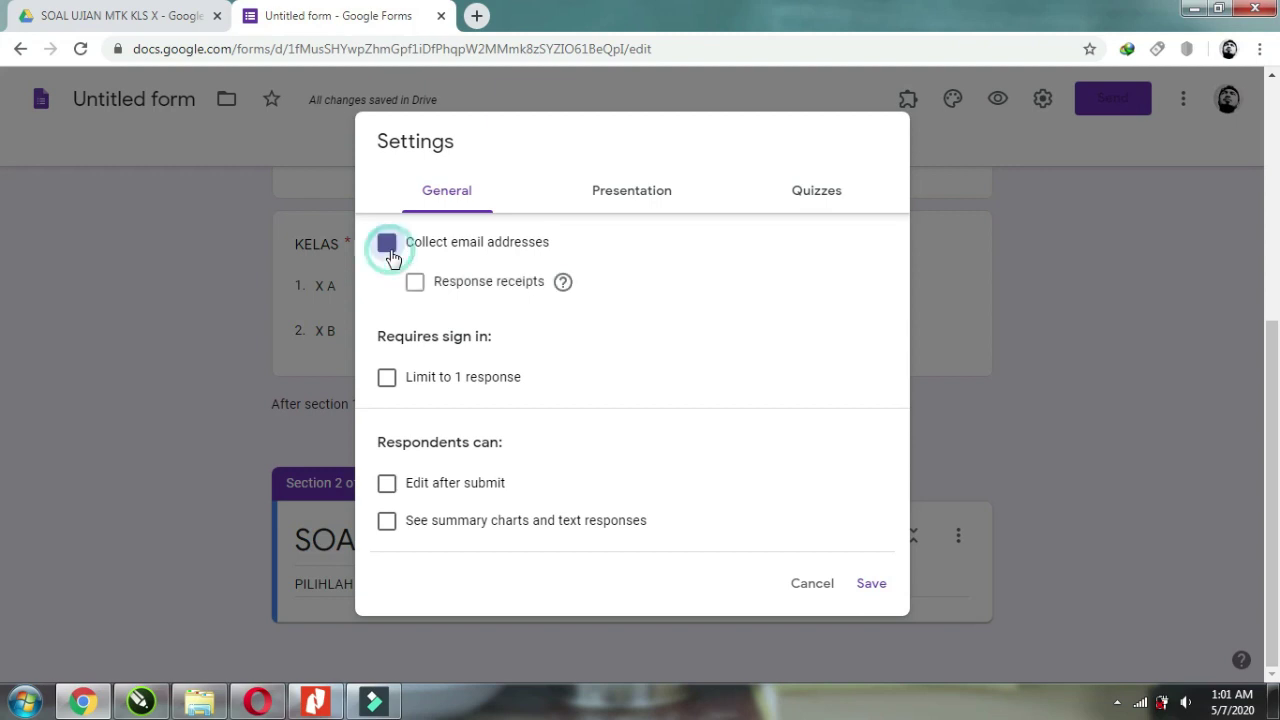
pyautogui.click(387, 384)
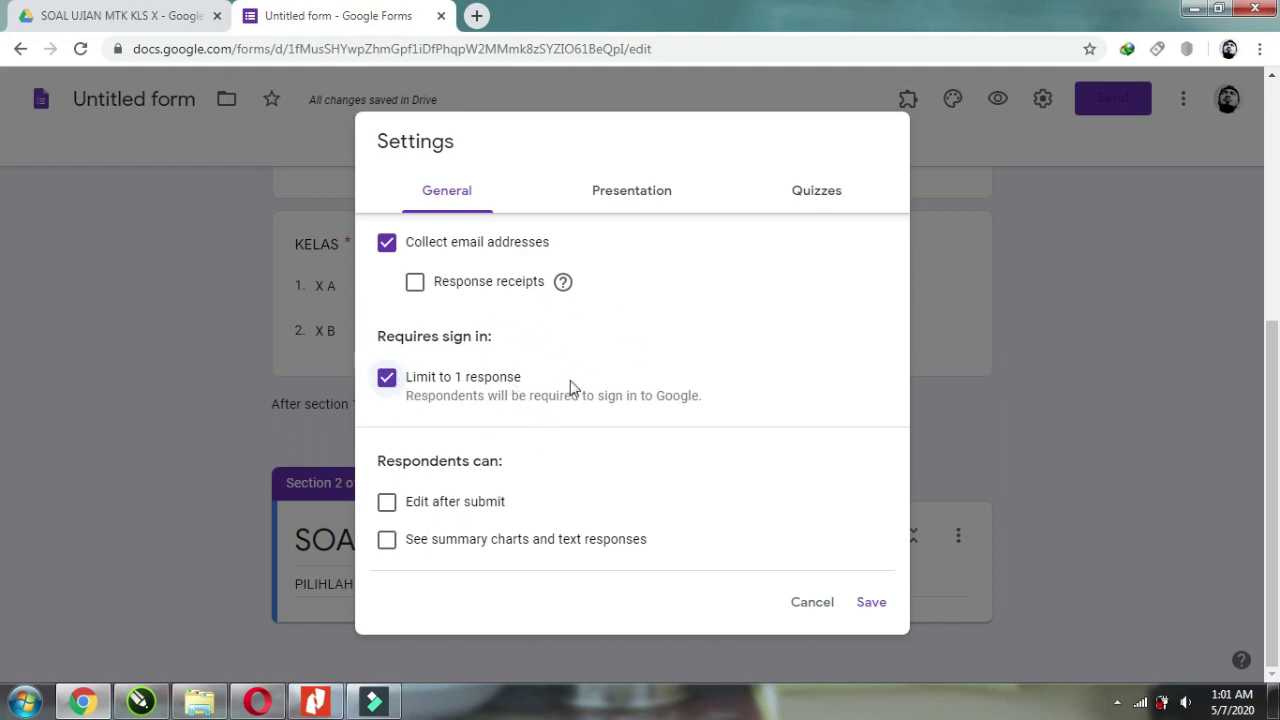
pyautogui.click(637, 202)
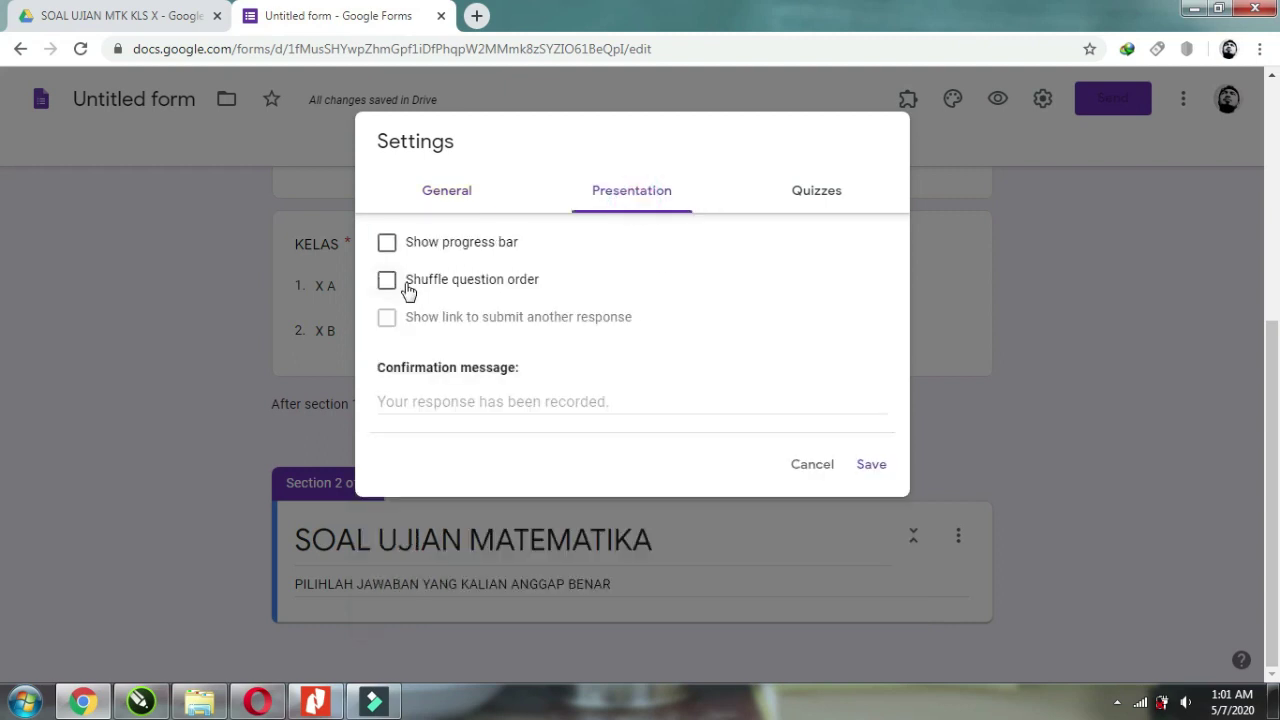
pyautogui.click(388, 287)
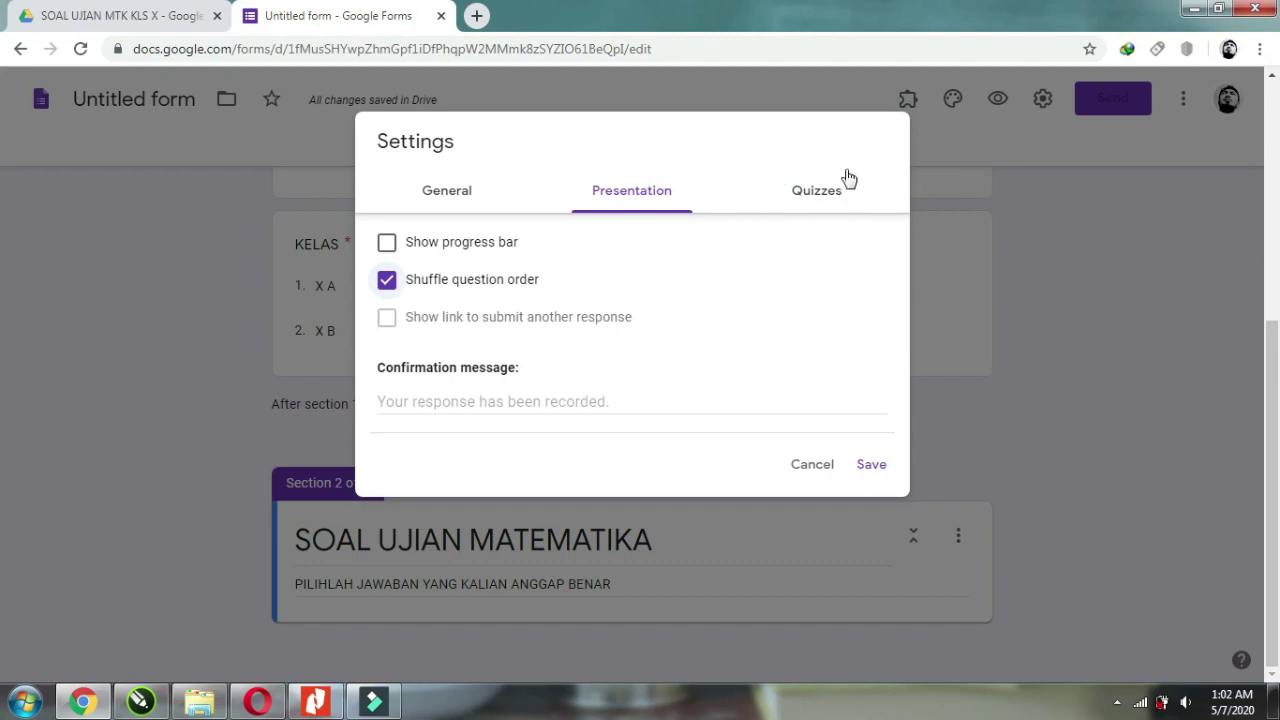
pyautogui.click(815, 197)
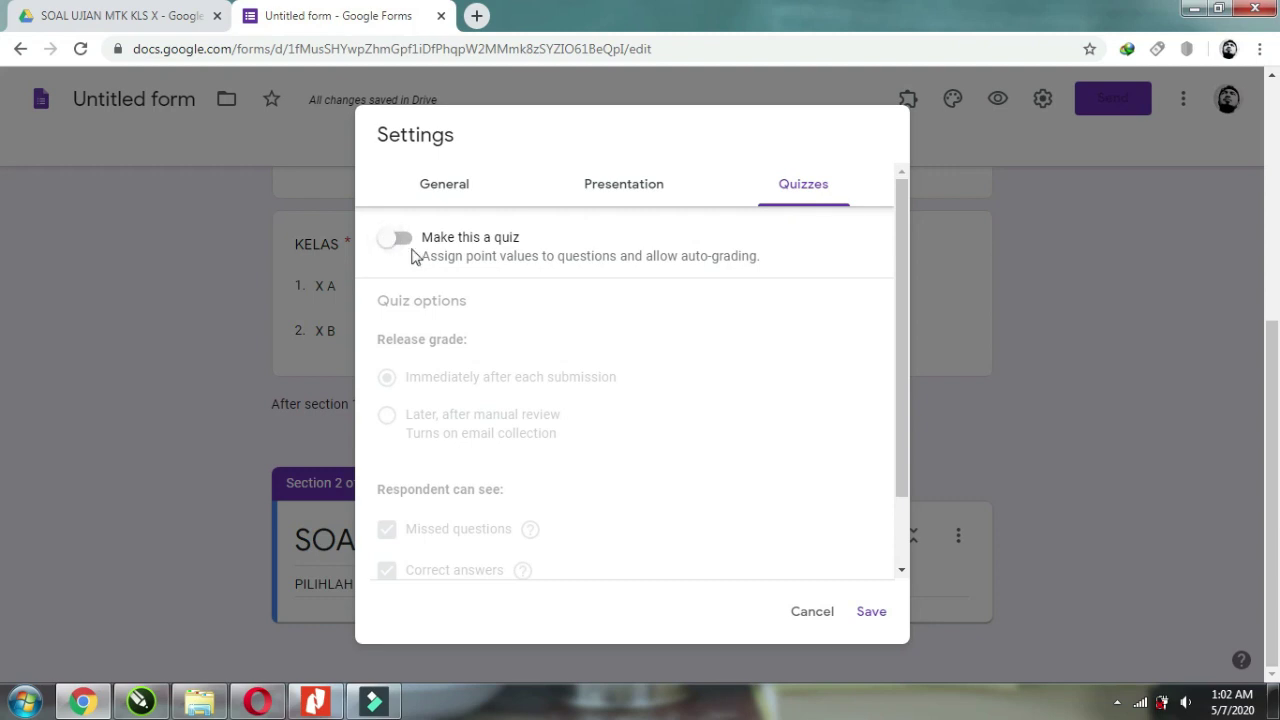
# Make the form a quiz hiding missed questions, correct answers and point values, and save.
pyautogui.click(408, 249)
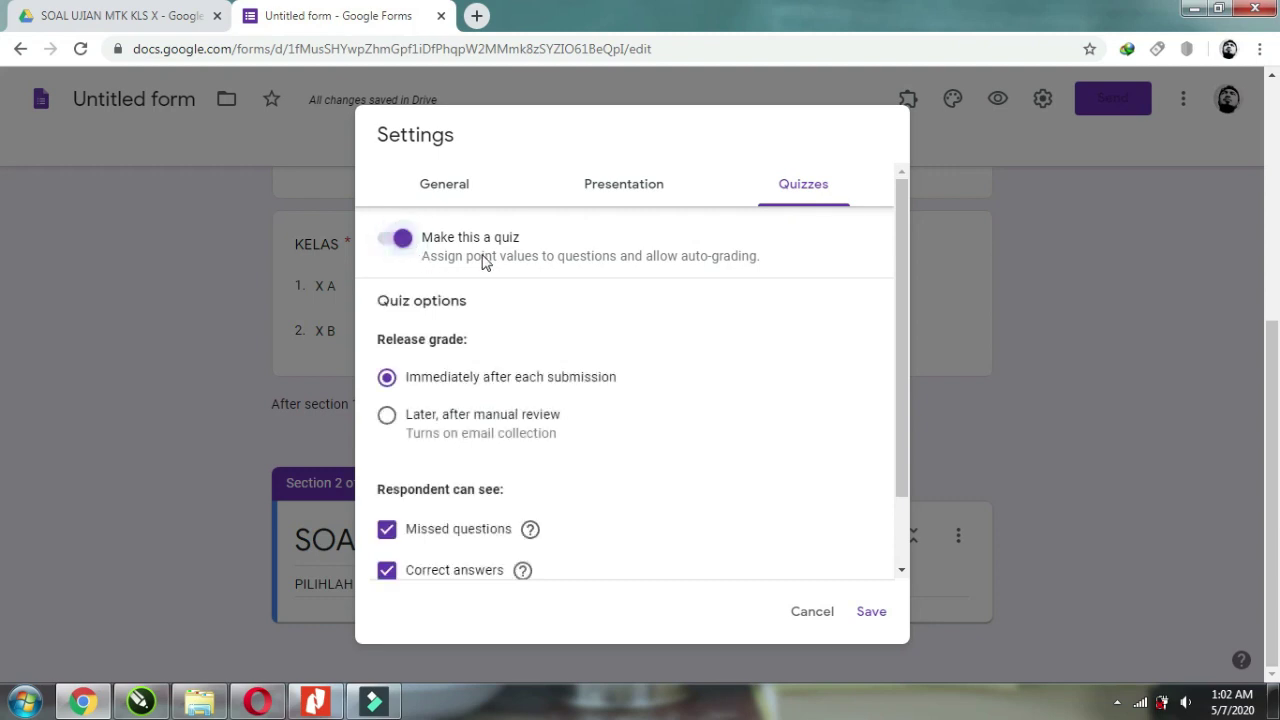
pyautogui.scroll(-1, 490, 258)
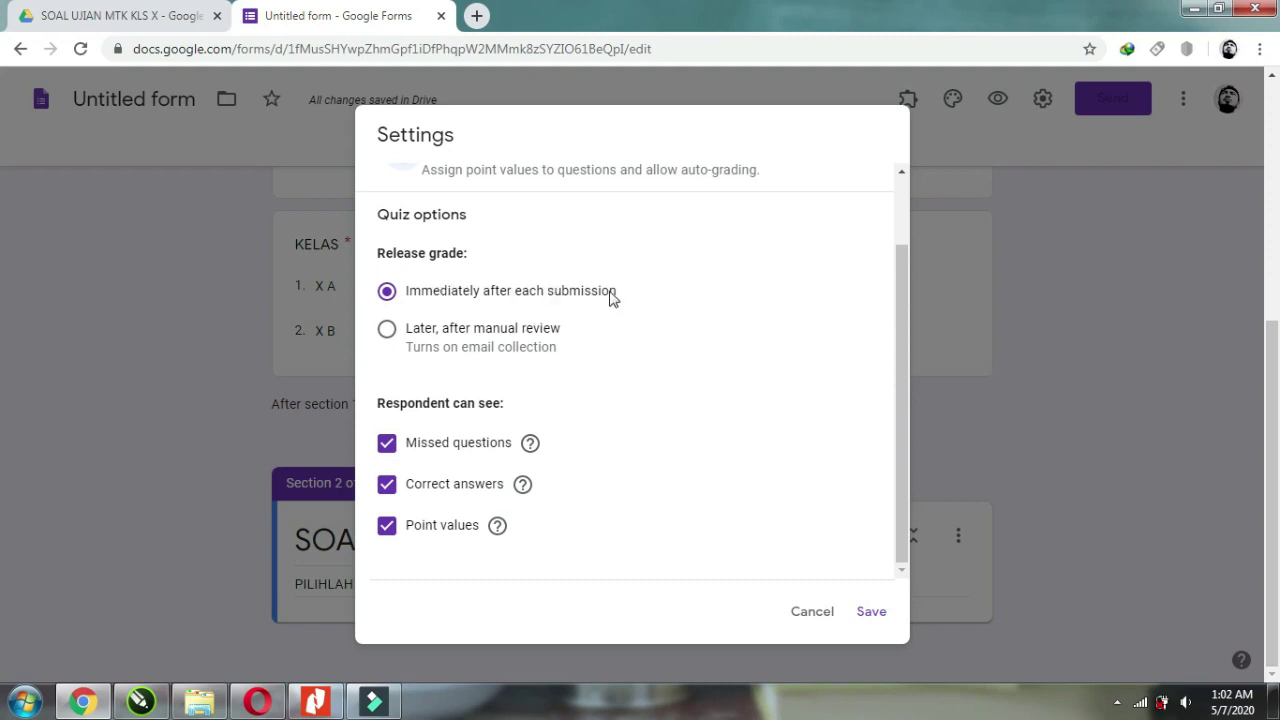
pyautogui.click(387, 525)
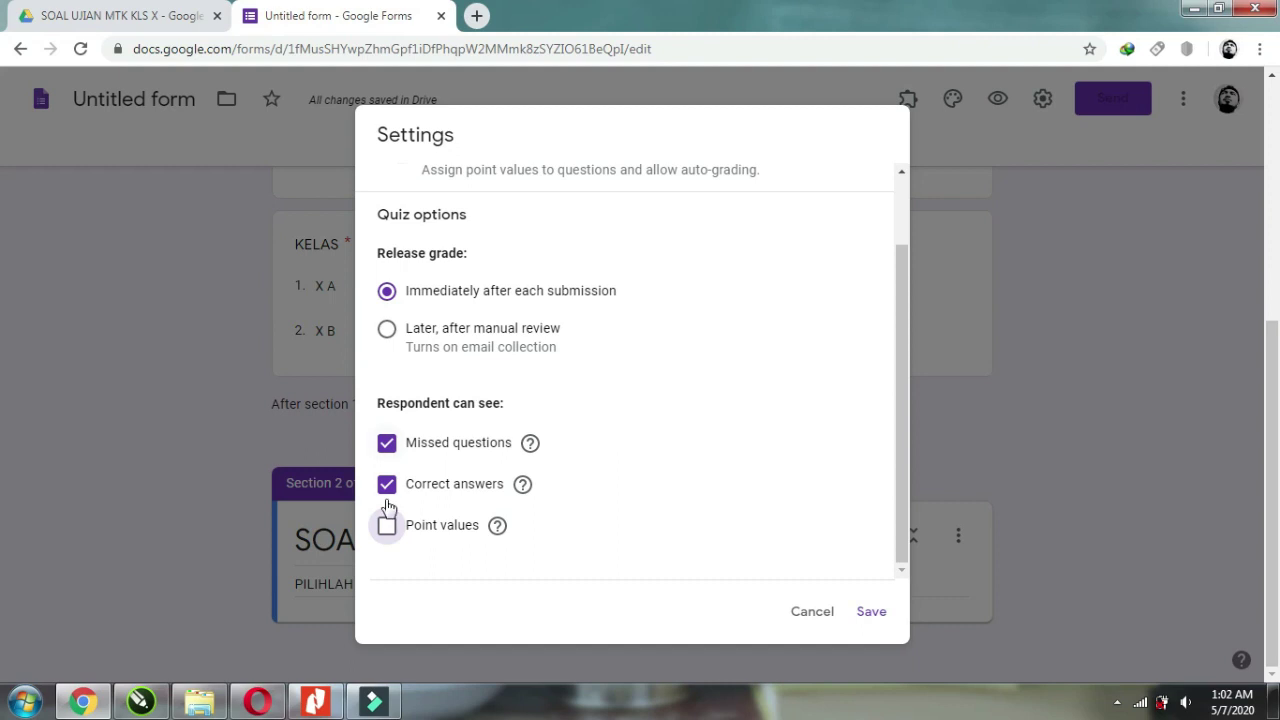
pyautogui.click(387, 535)
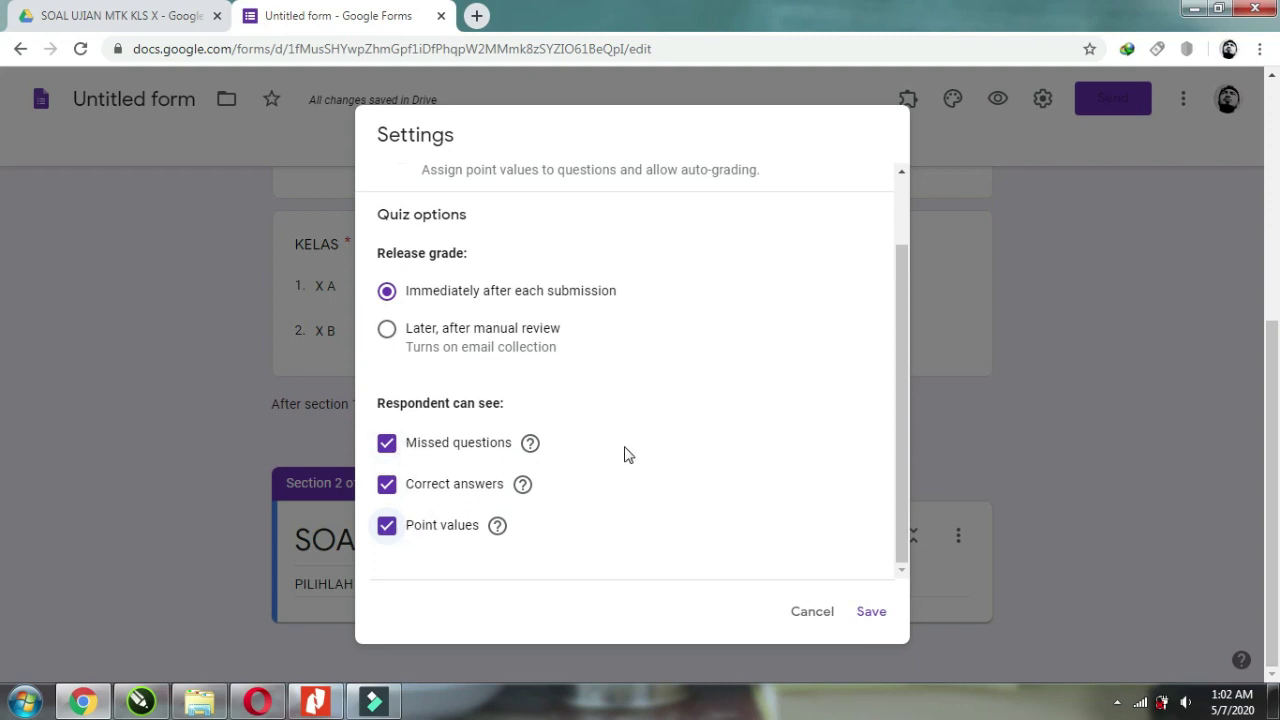
pyautogui.click(389, 446)
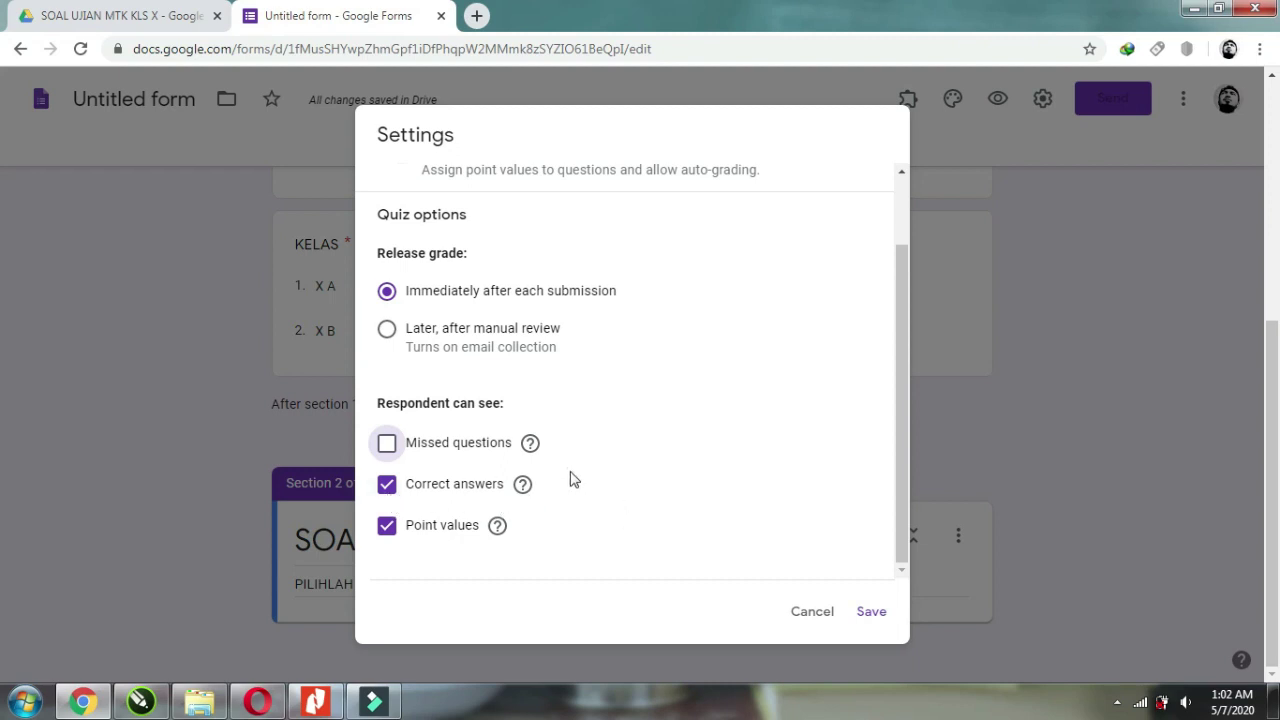
pyautogui.click(387, 485)
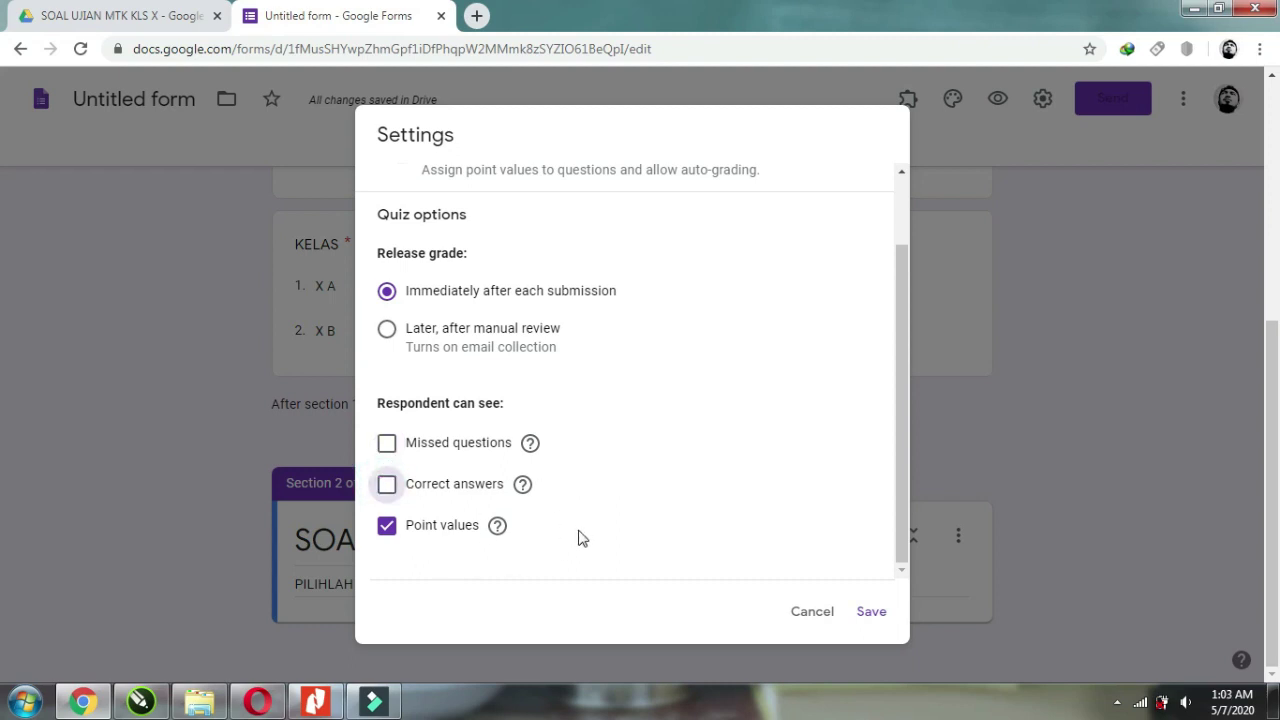
pyautogui.click(387, 526)
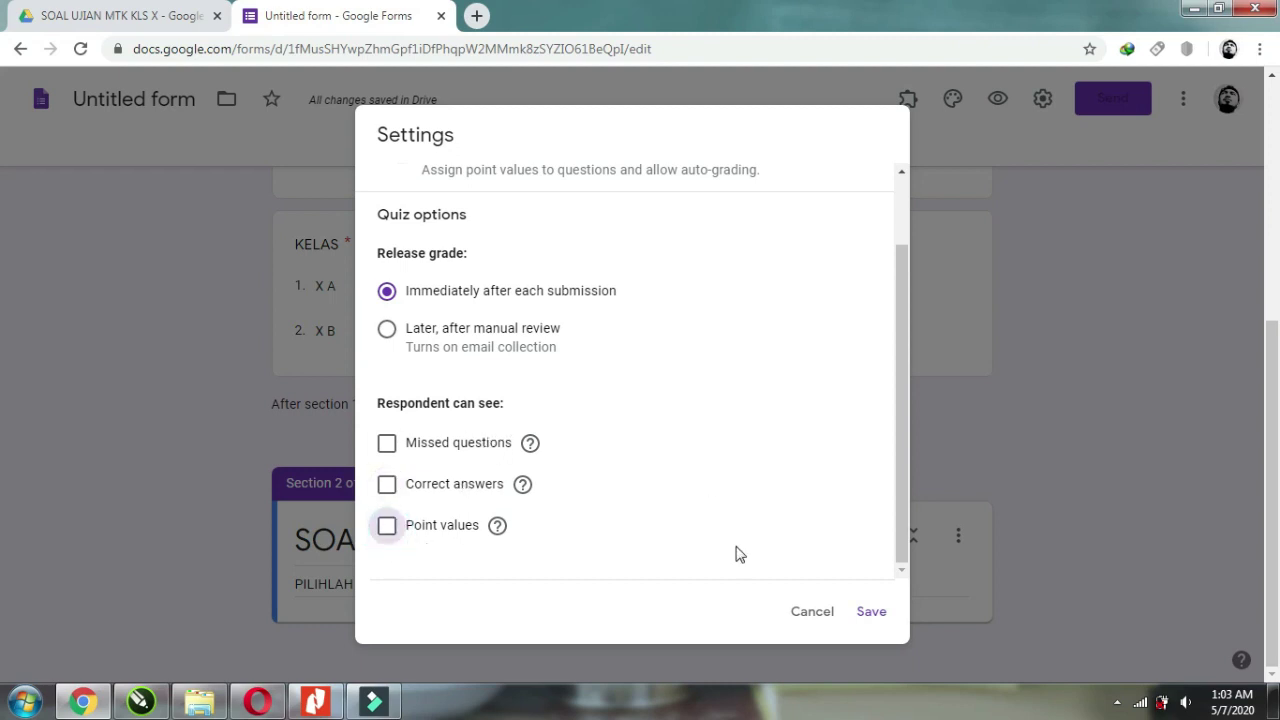
pyautogui.click(856, 622)
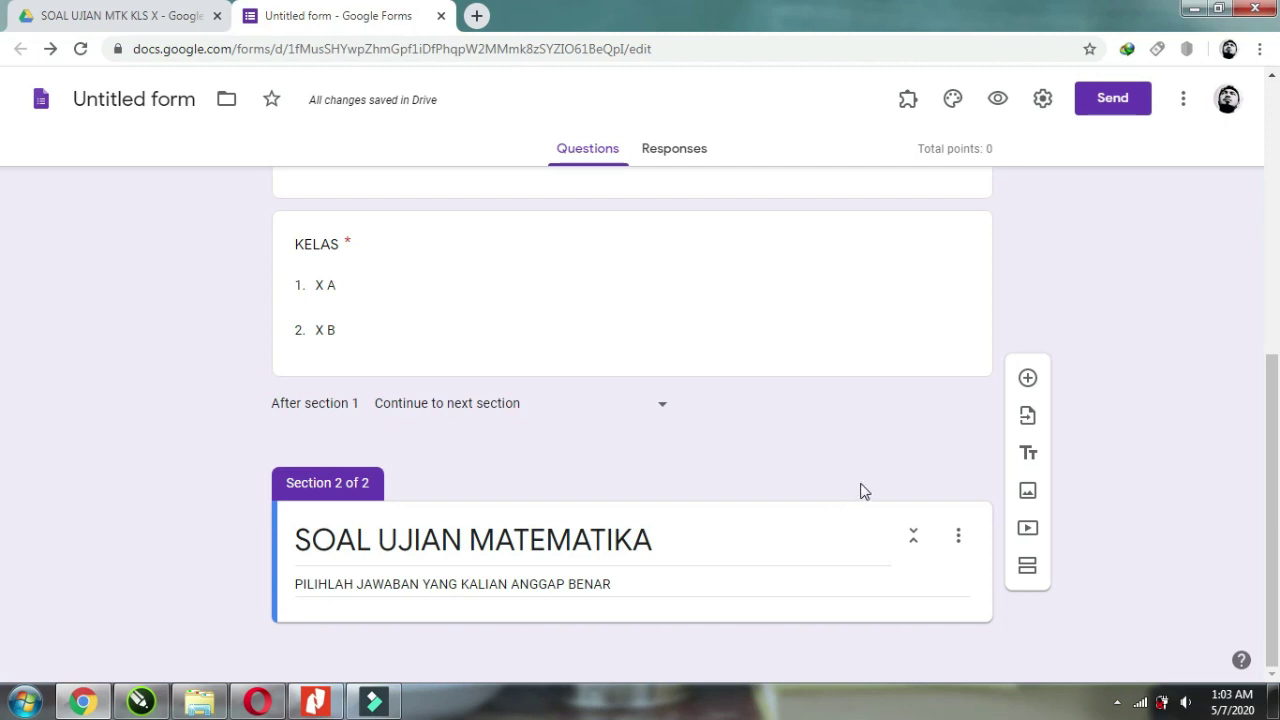
# Add a blank question to the exam section and return to the math questions PDF.
pyautogui.click(1028, 380)
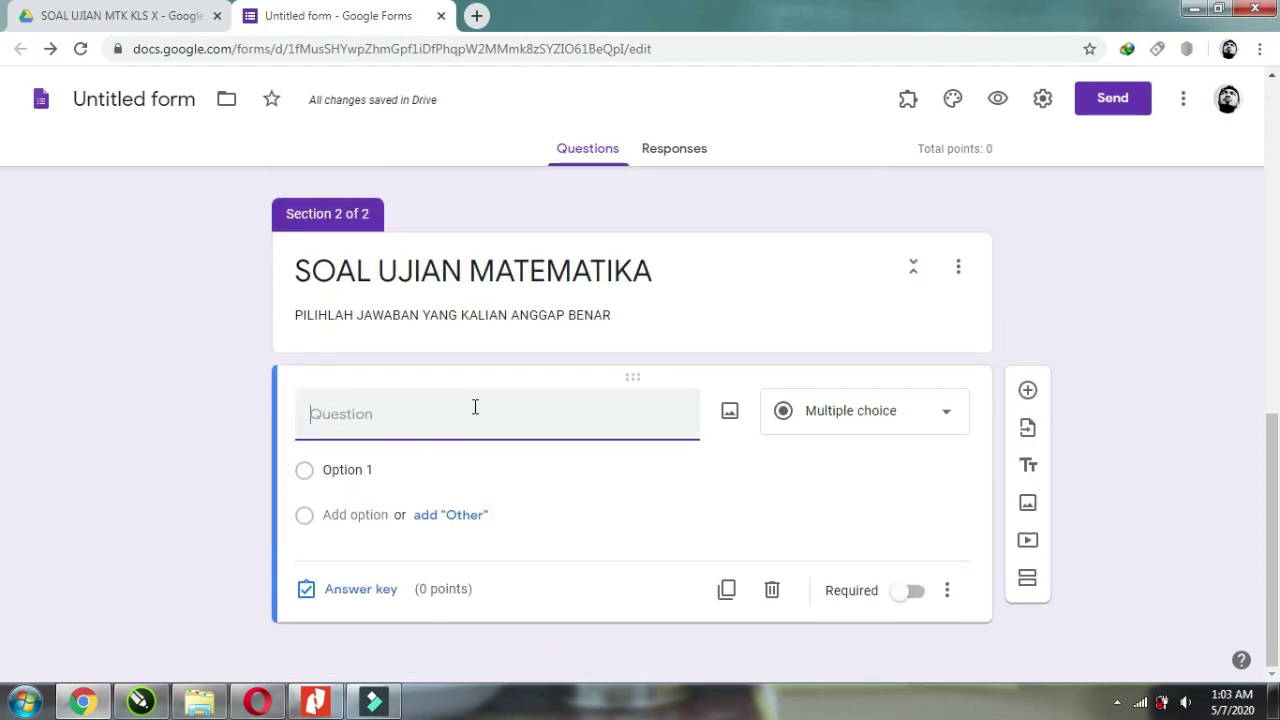
pyautogui.click(316, 701)
pyautogui.scroll(5, 544, 537)
pyautogui.scroll(10, 544, 537)
pyautogui.scroll(-9, 574, 528)
pyautogui.scroll(-5, 578, 538)
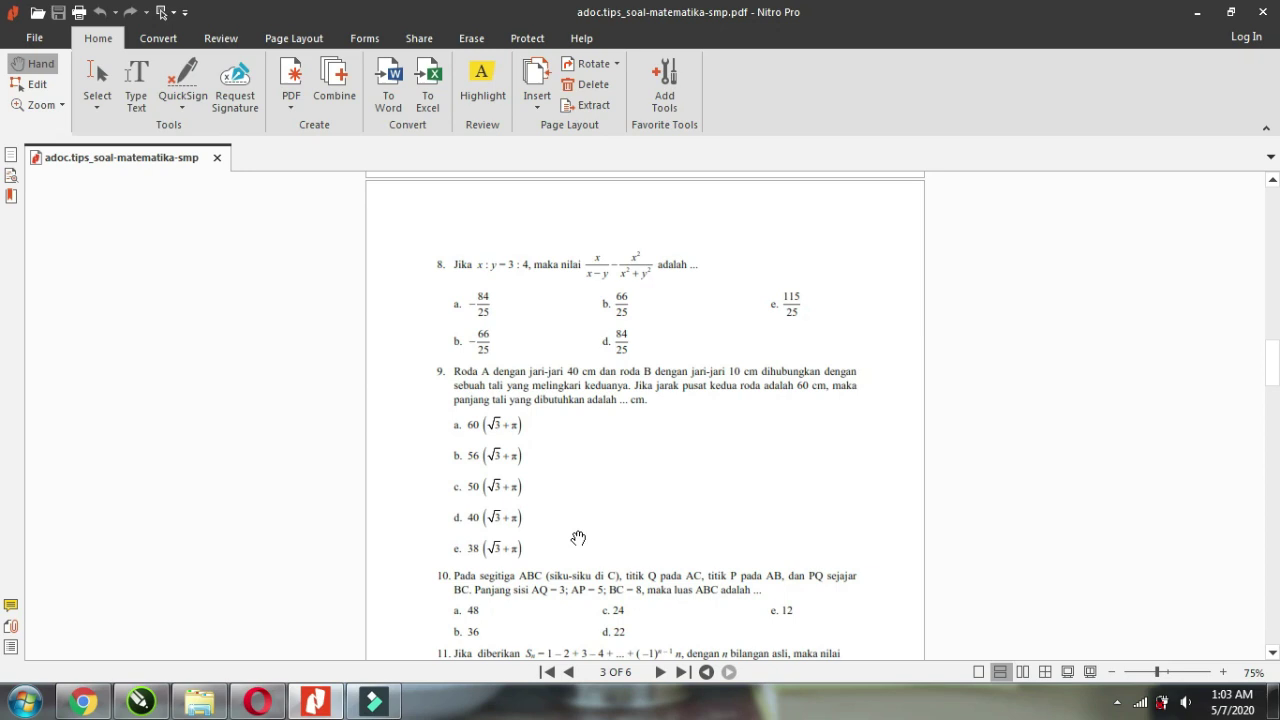
# Launch Snipping Tool and capture question 9 together with its five answer options.
pyautogui.click(24, 706)
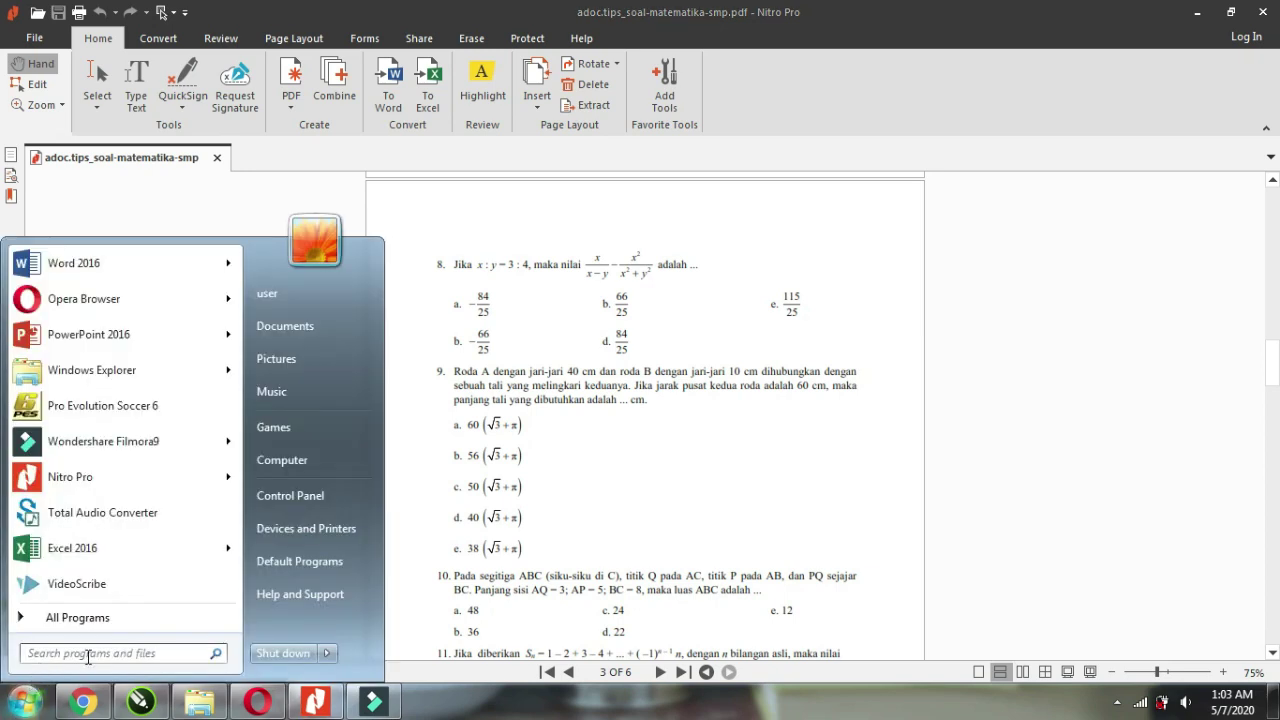
pyautogui.write('TOOL')
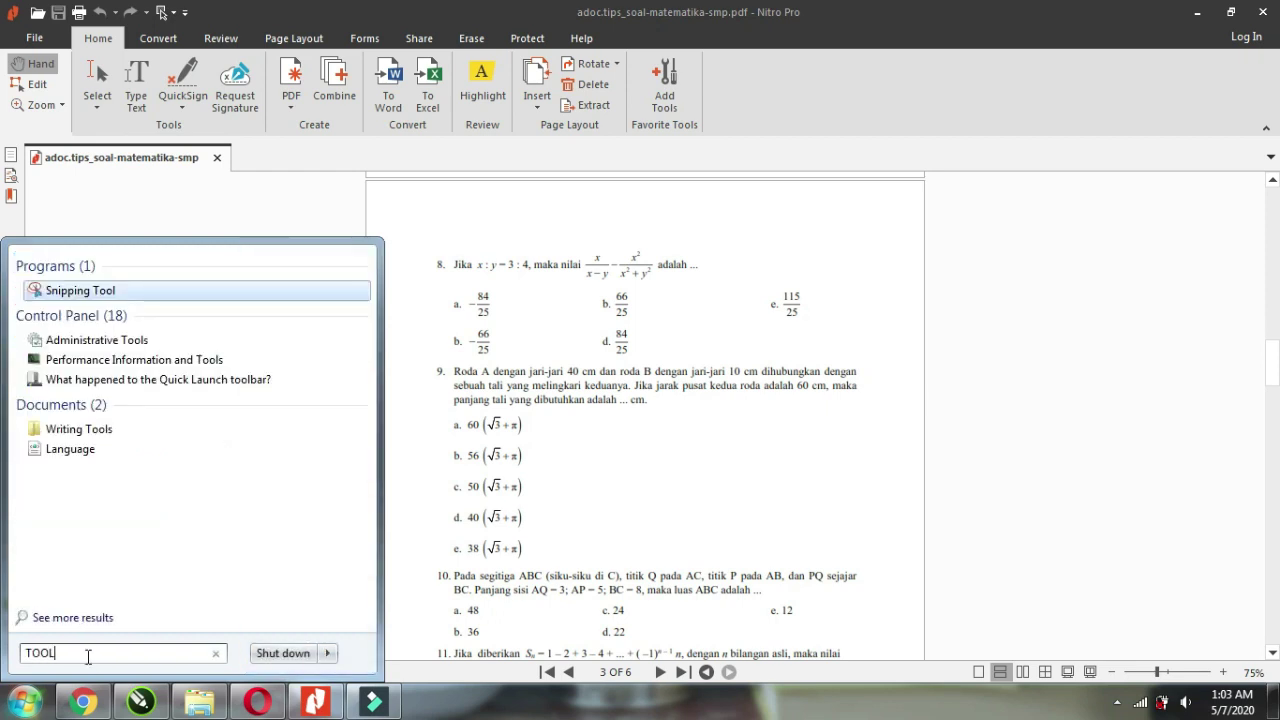
pyautogui.click(62, 298)
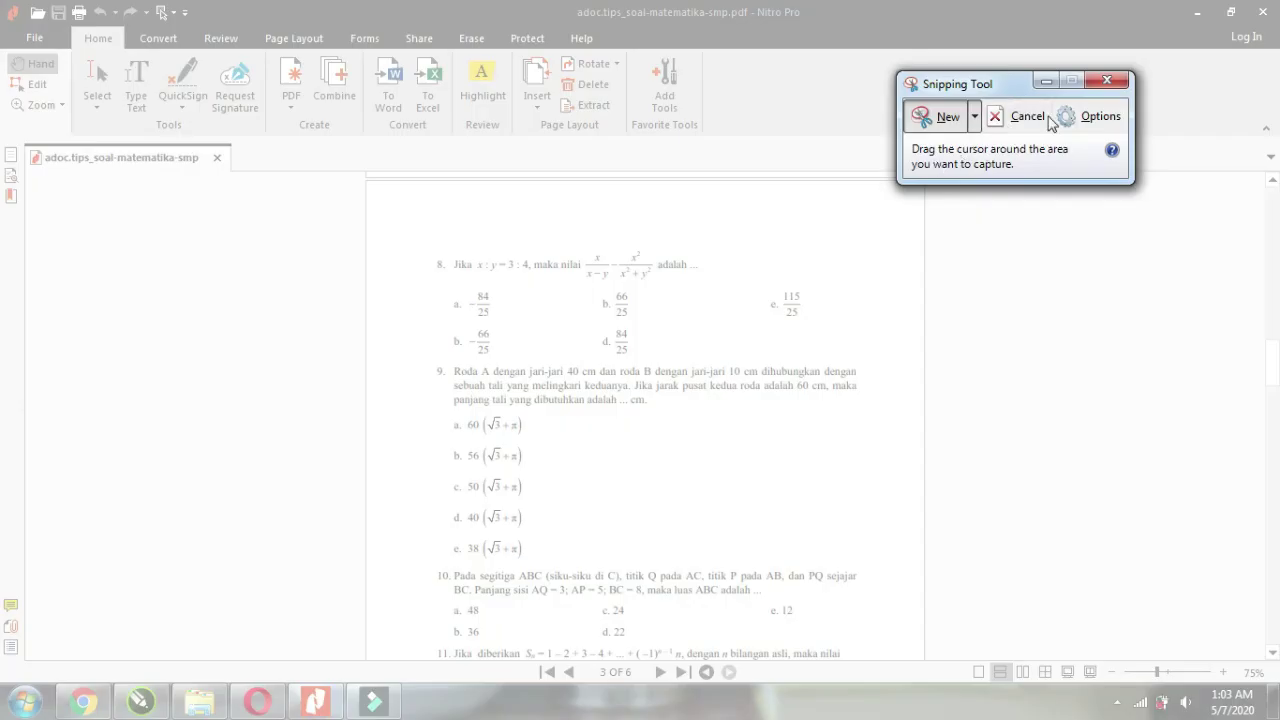
pyautogui.press('Escape')
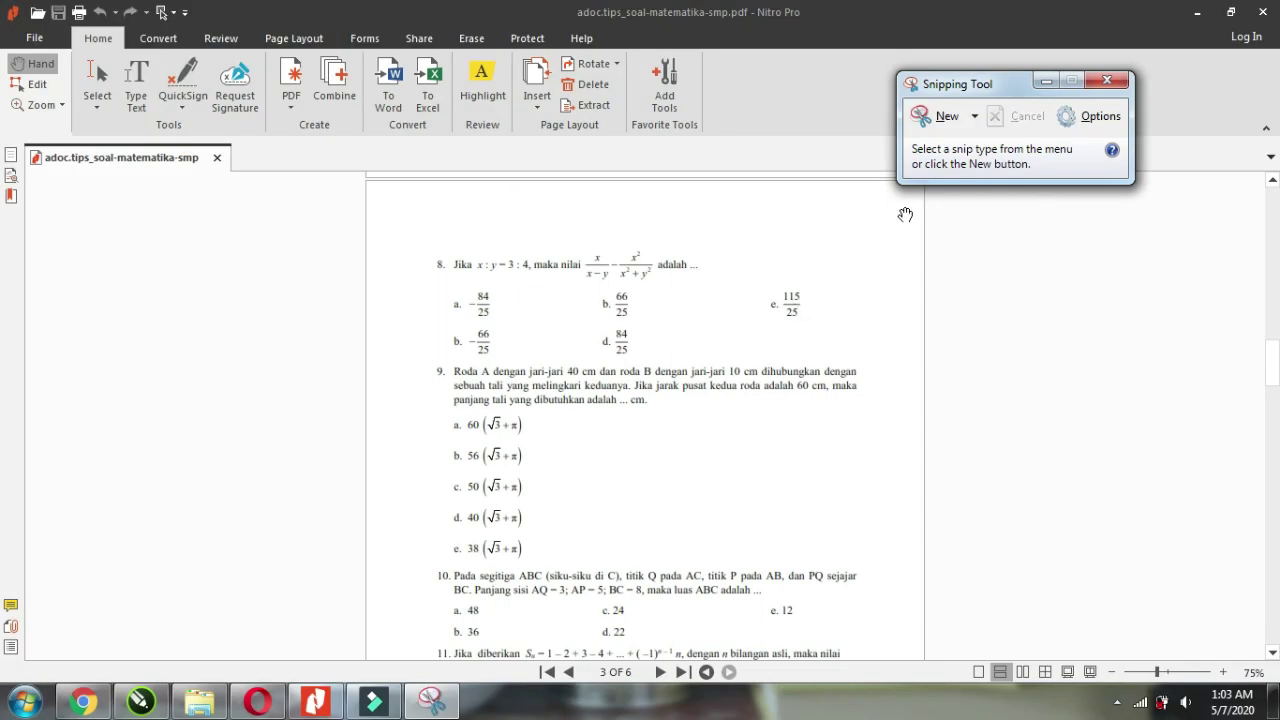
pyautogui.moveTo(950, 84); pyautogui.dragTo(999, 69)
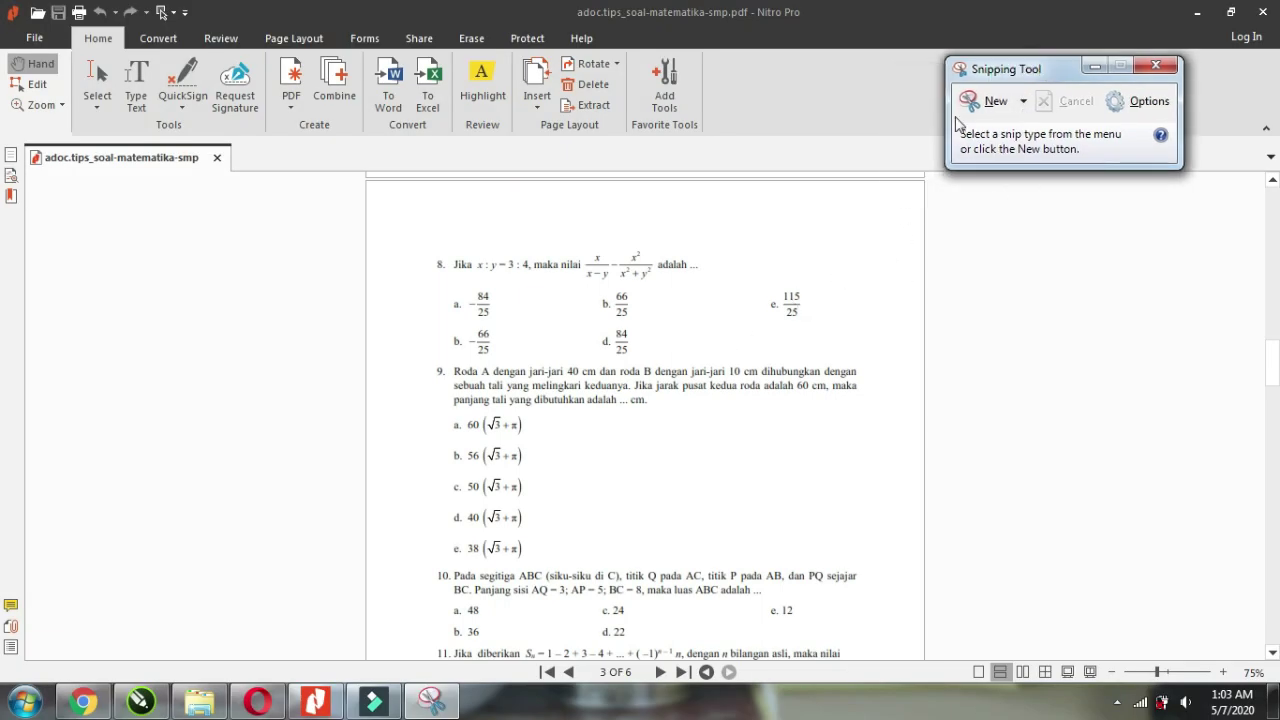
pyautogui.click(996, 102)
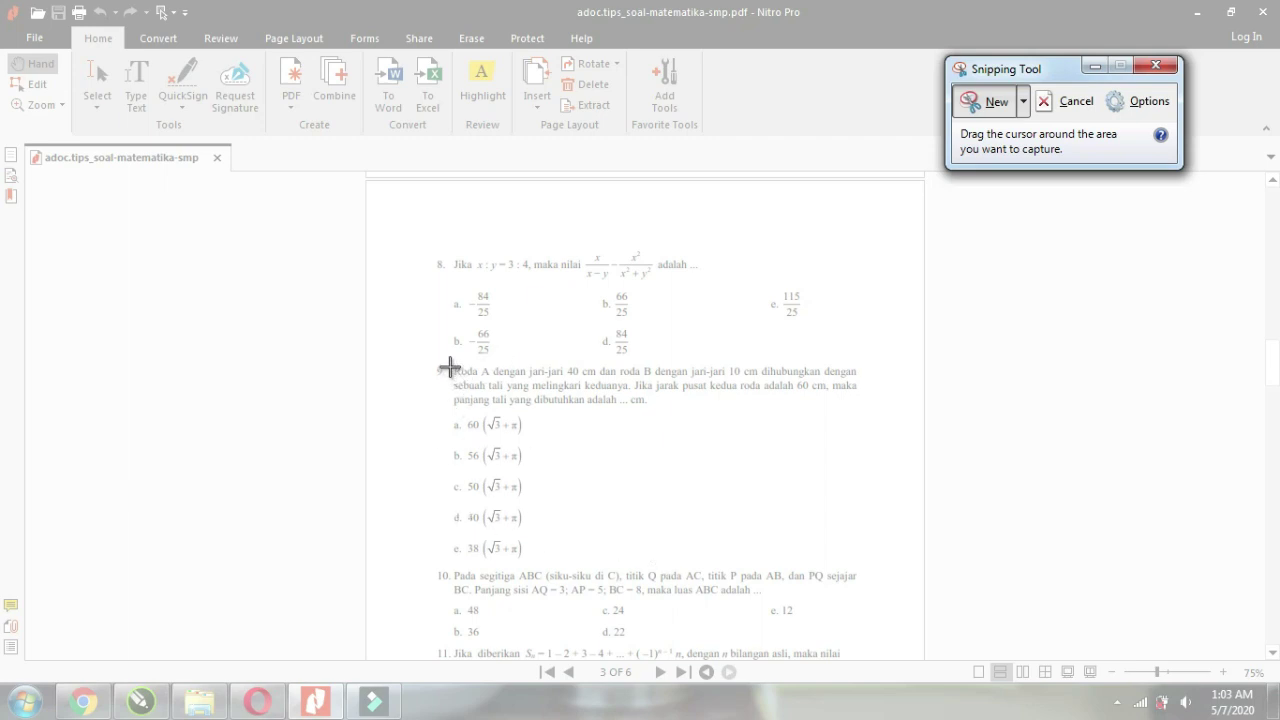
pyautogui.moveTo(450, 364); pyautogui.dragTo(867, 567)
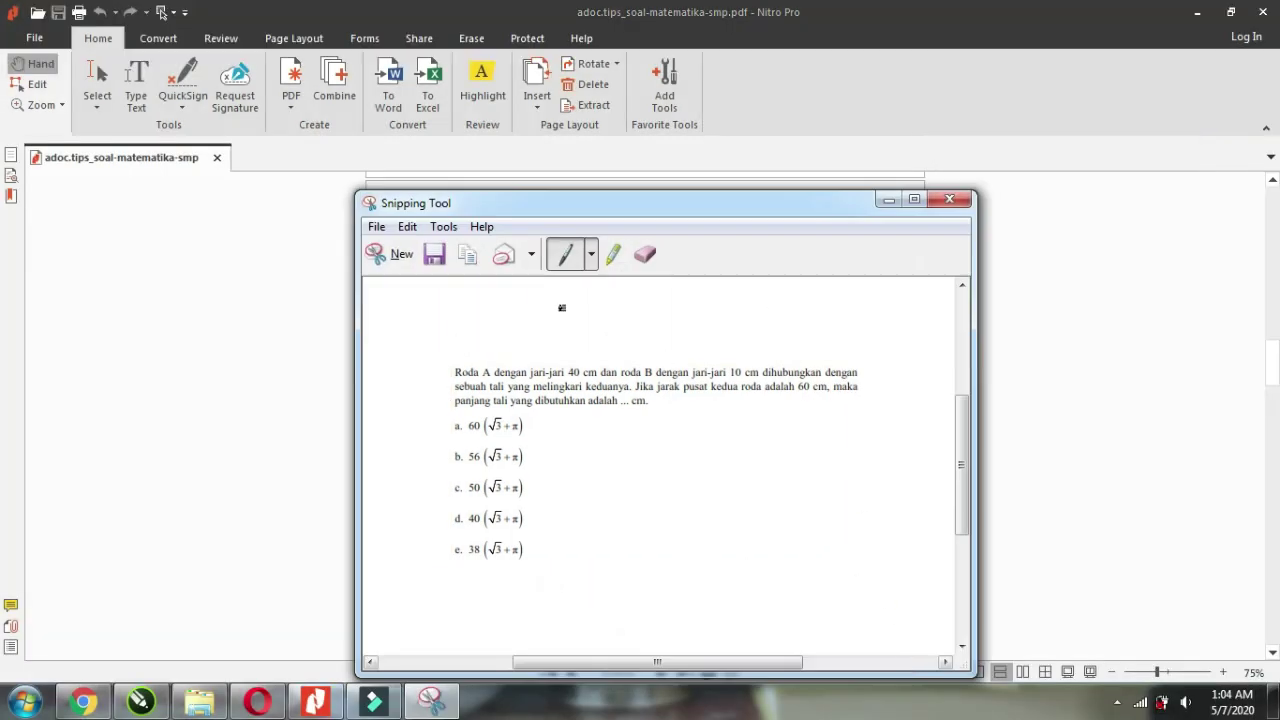
# Save the snip as PNG '1' in a new Tutorial\SOAL MTK folder and close Snipping Tool.
pyautogui.moveTo(548, 207); pyautogui.dragTo(560, 172)
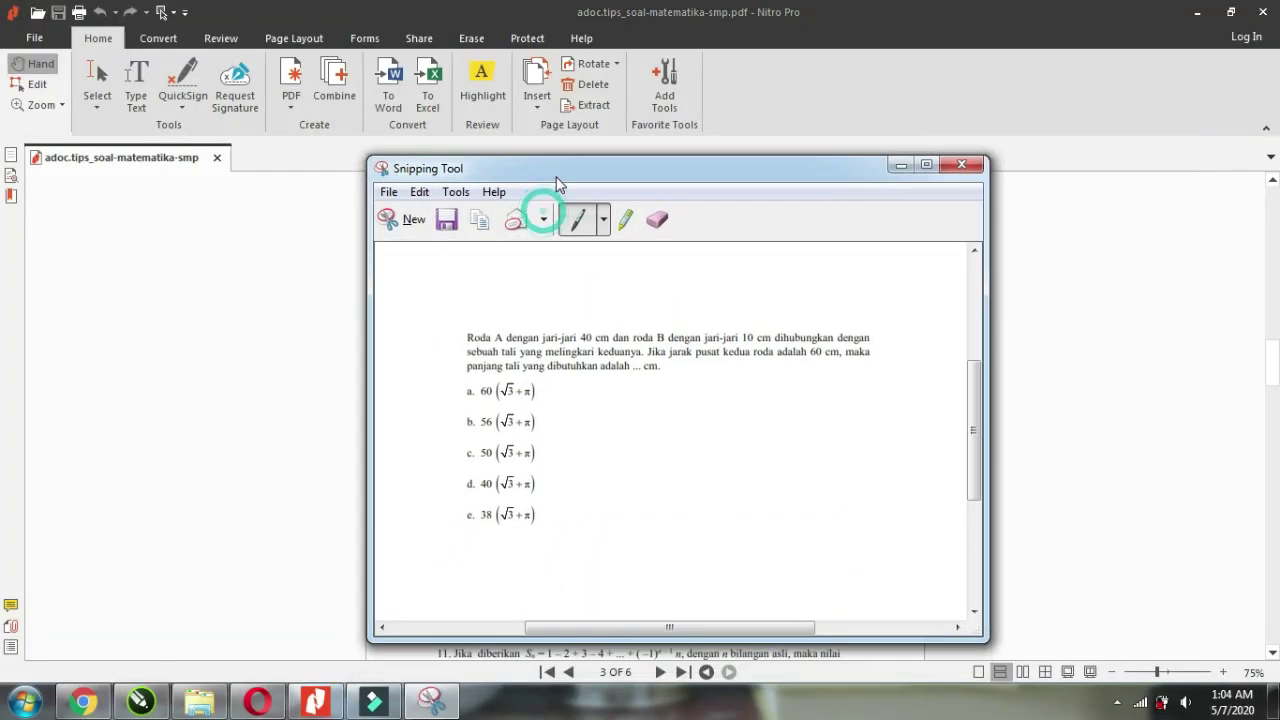
pyautogui.click(388, 192)
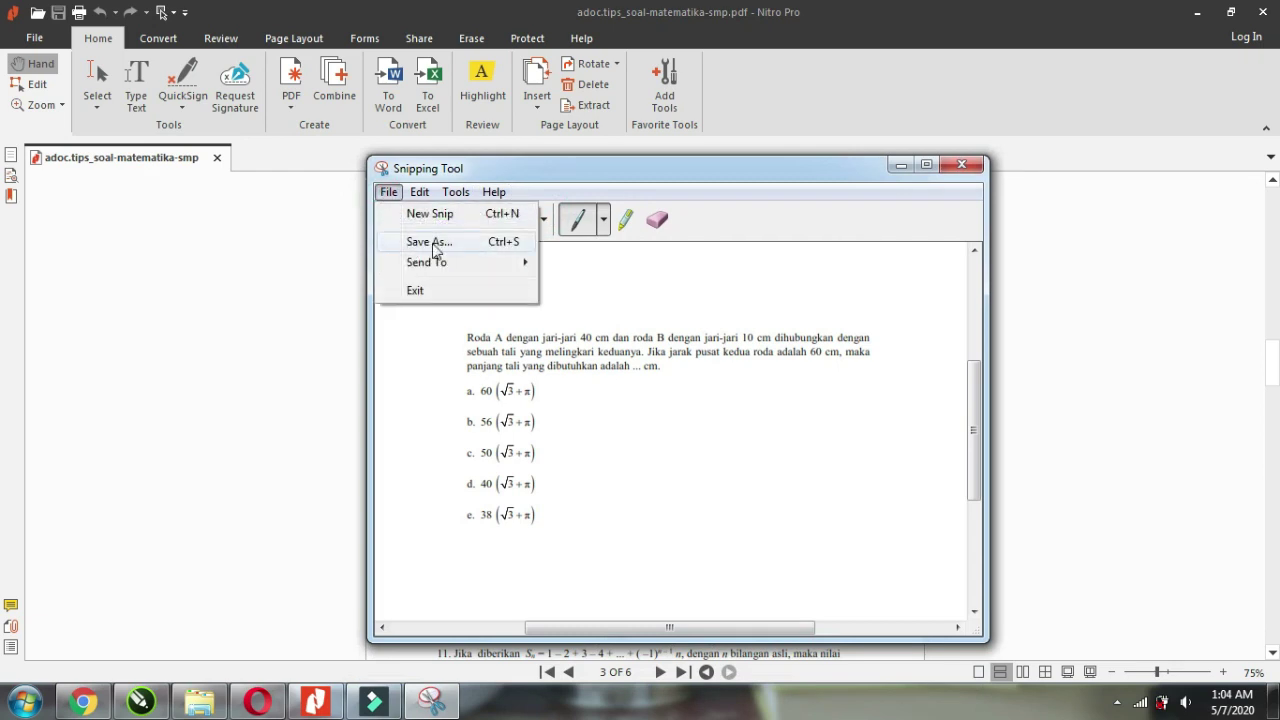
pyautogui.click(434, 243)
pyautogui.click(590, 246)
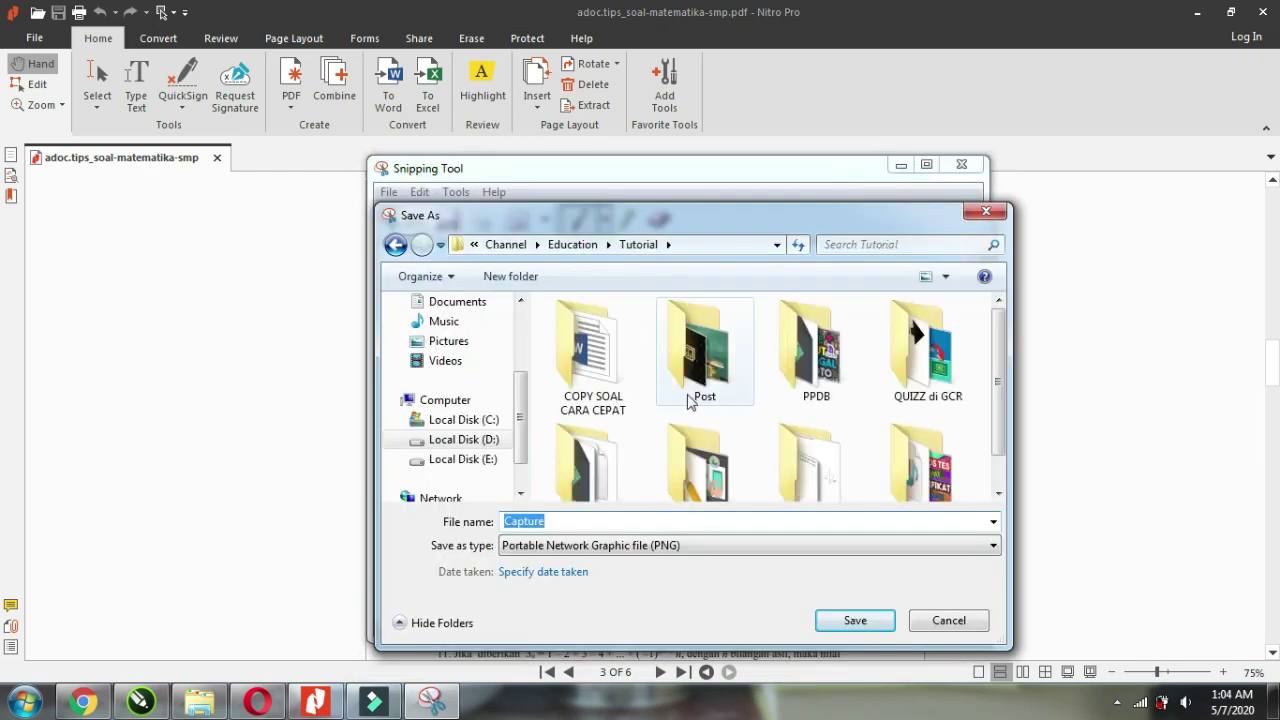
pyautogui.click(499, 282)
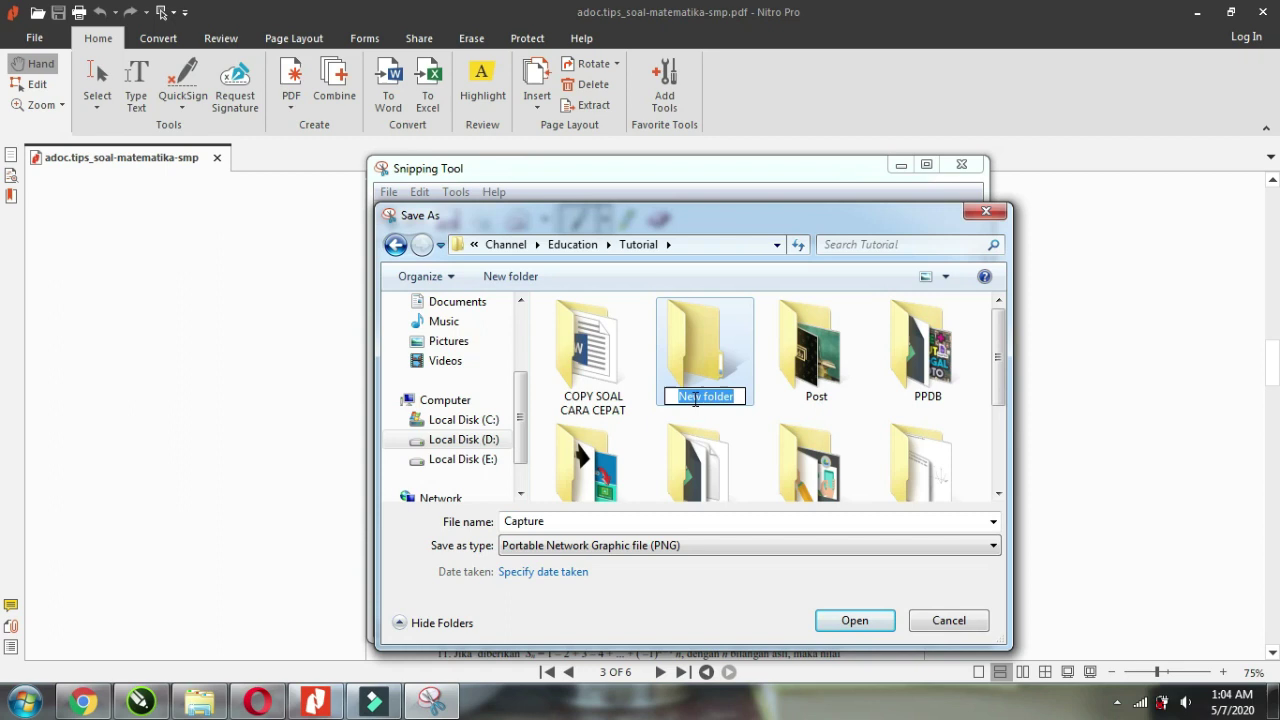
pyautogui.write('SOAL MTK')
pyautogui.press('Return')
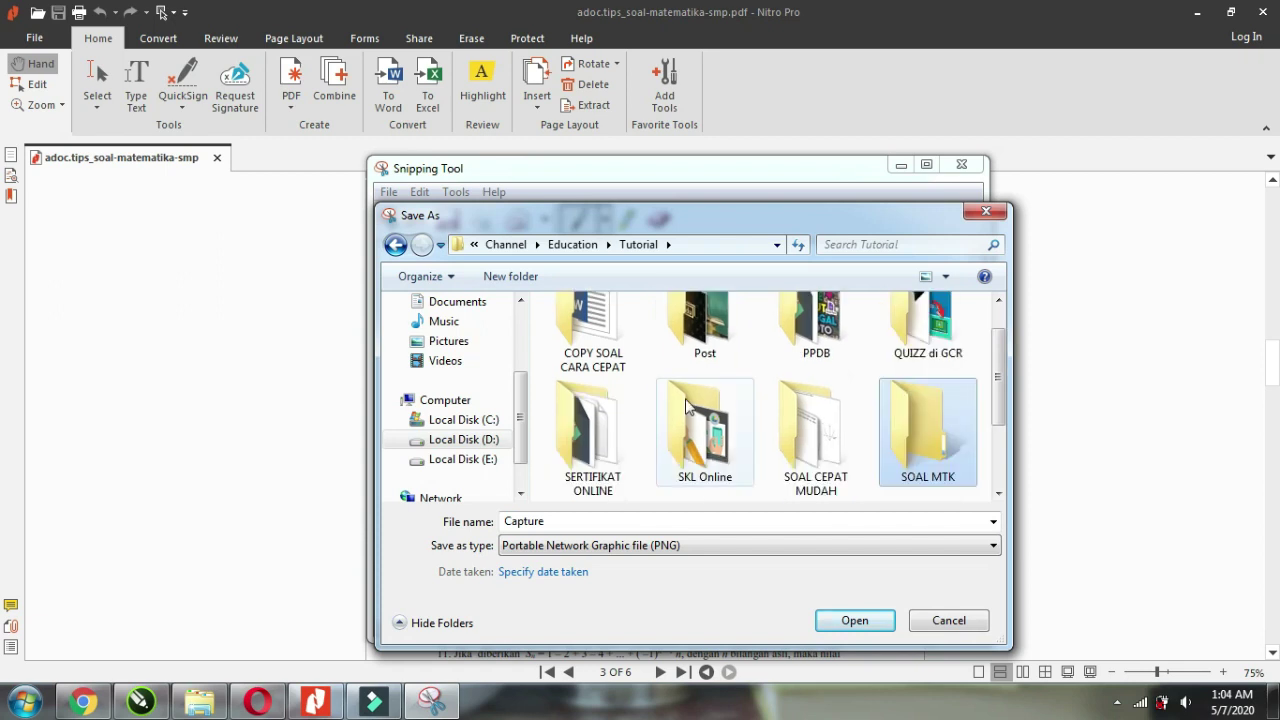
pyautogui.press('Return')
pyautogui.doubleClick(548, 522)
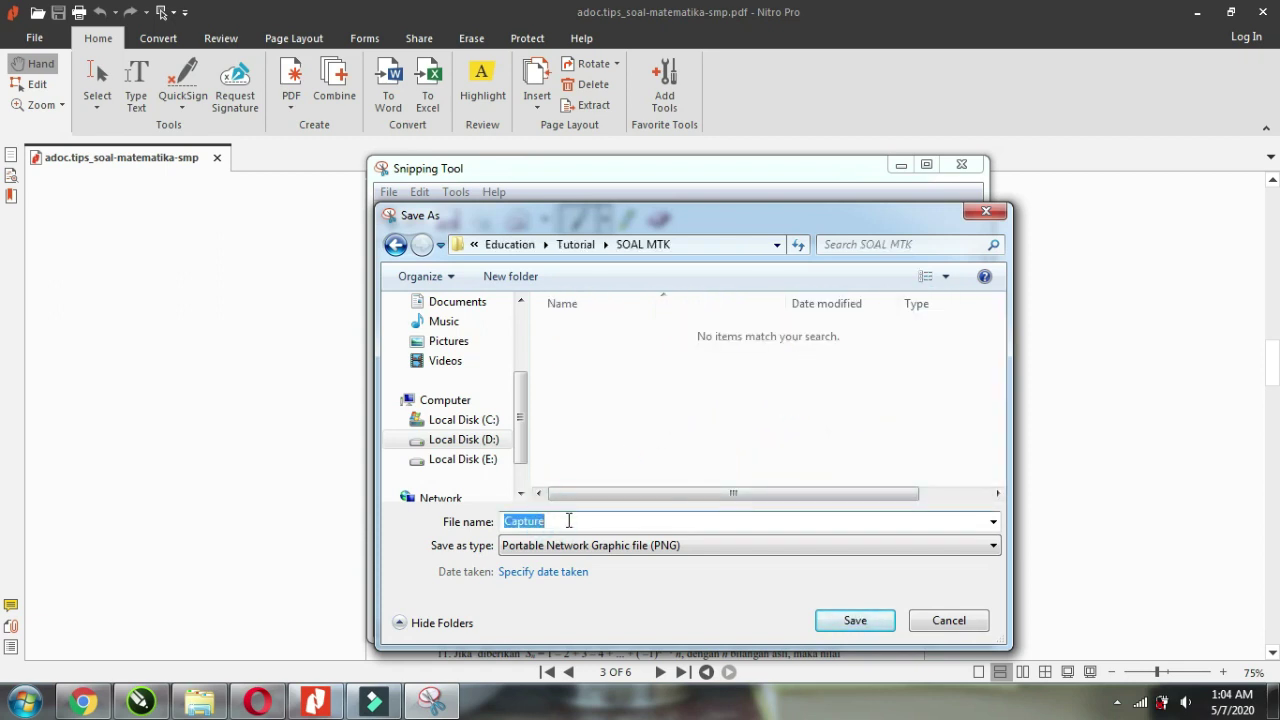
pyautogui.write('1')
pyautogui.click(850, 621)
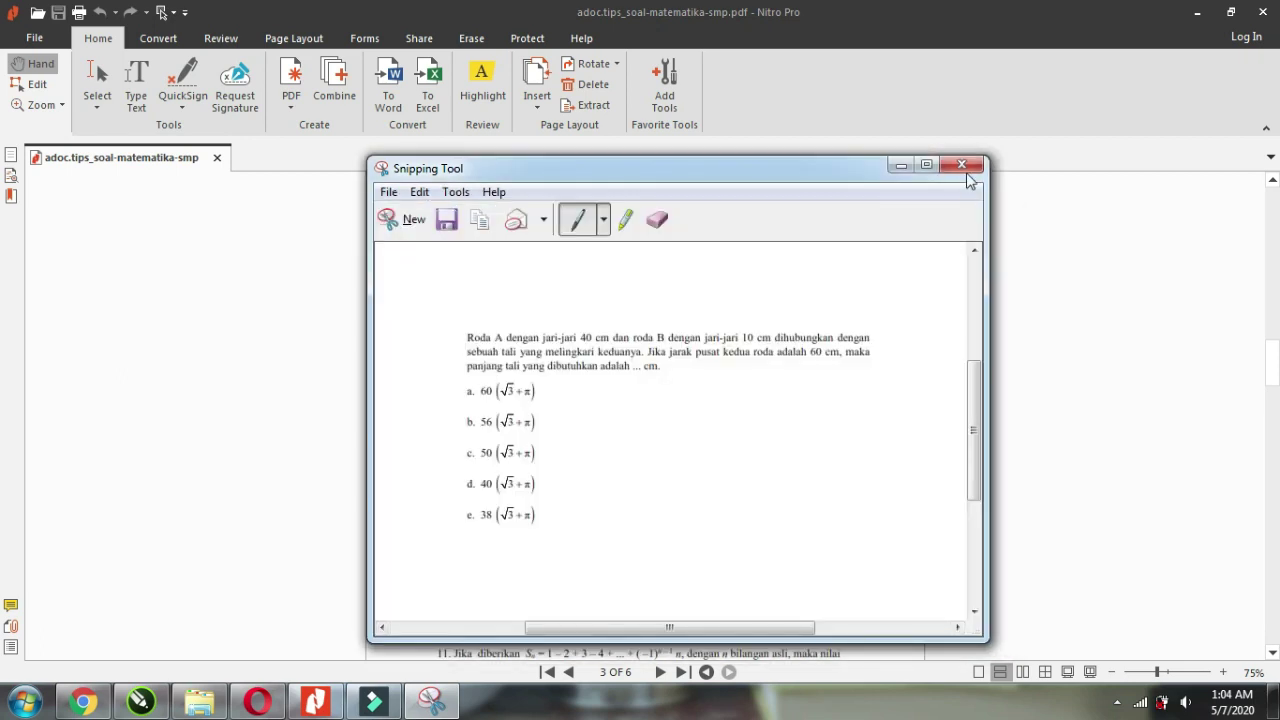
pyautogui.click(963, 170)
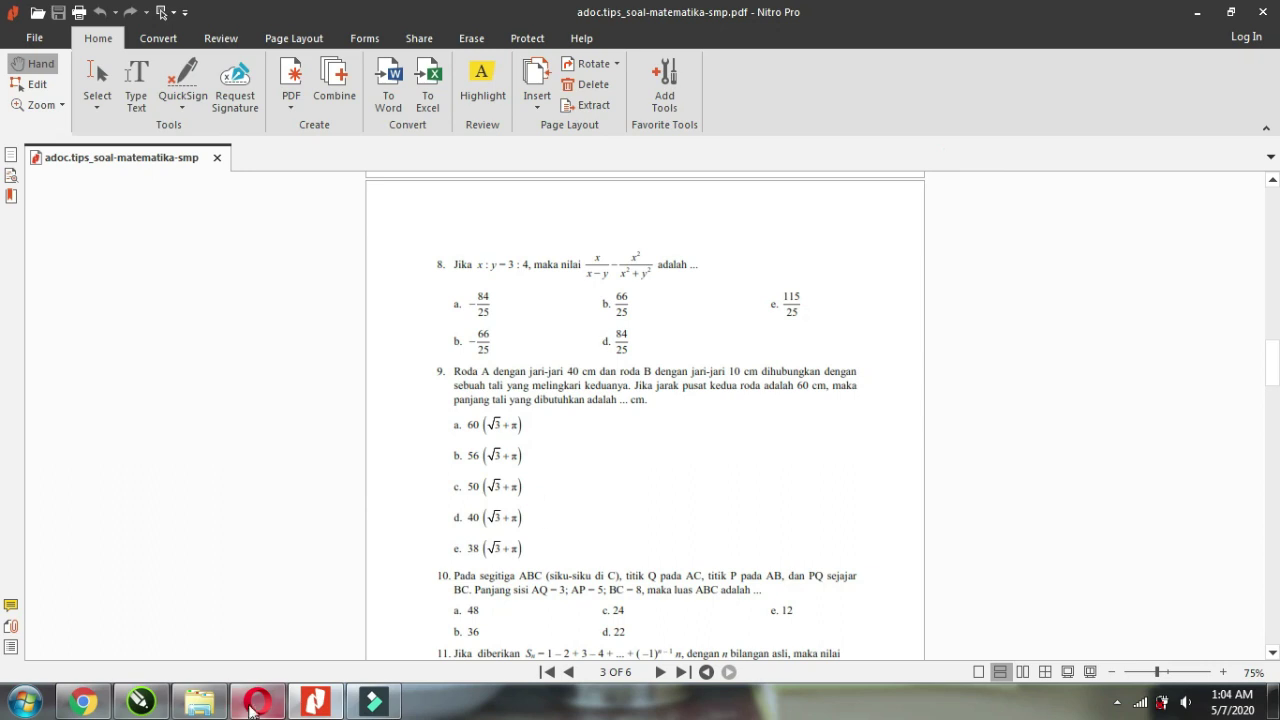
# Upload image file 1 from the SOAL MTK folder into the blank question.
pyautogui.click(83, 701)
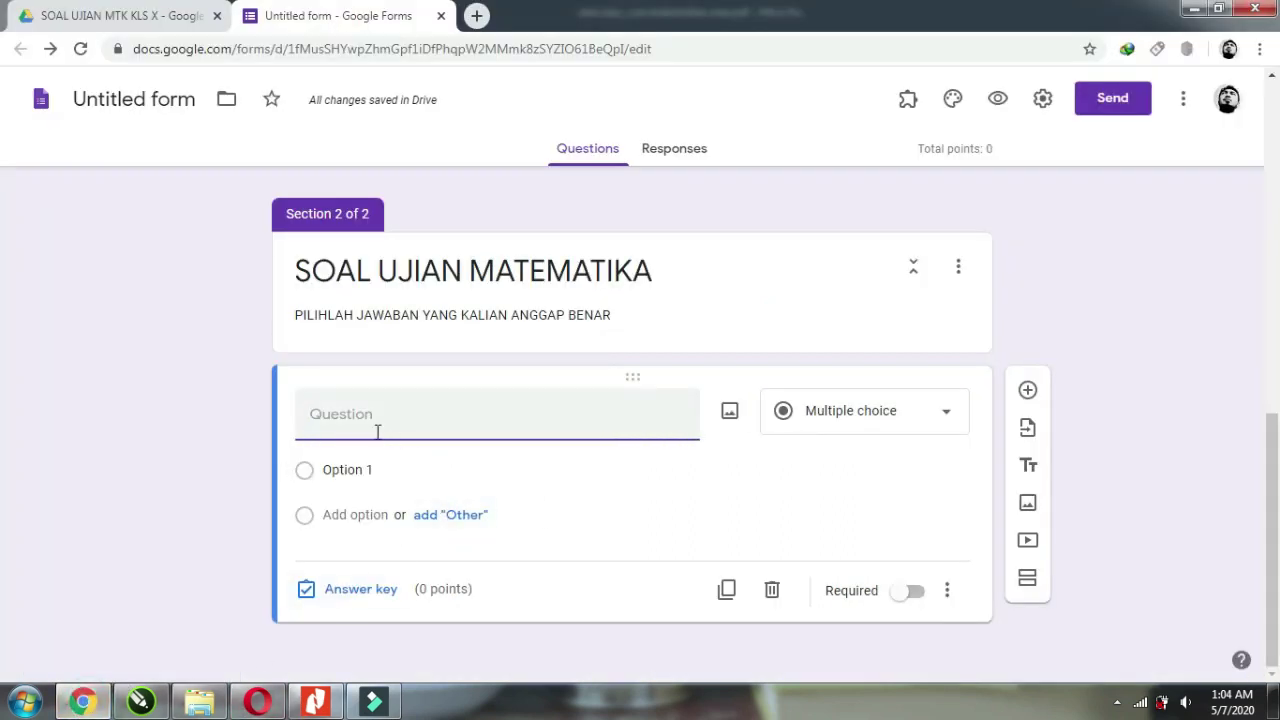
pyautogui.click(731, 414)
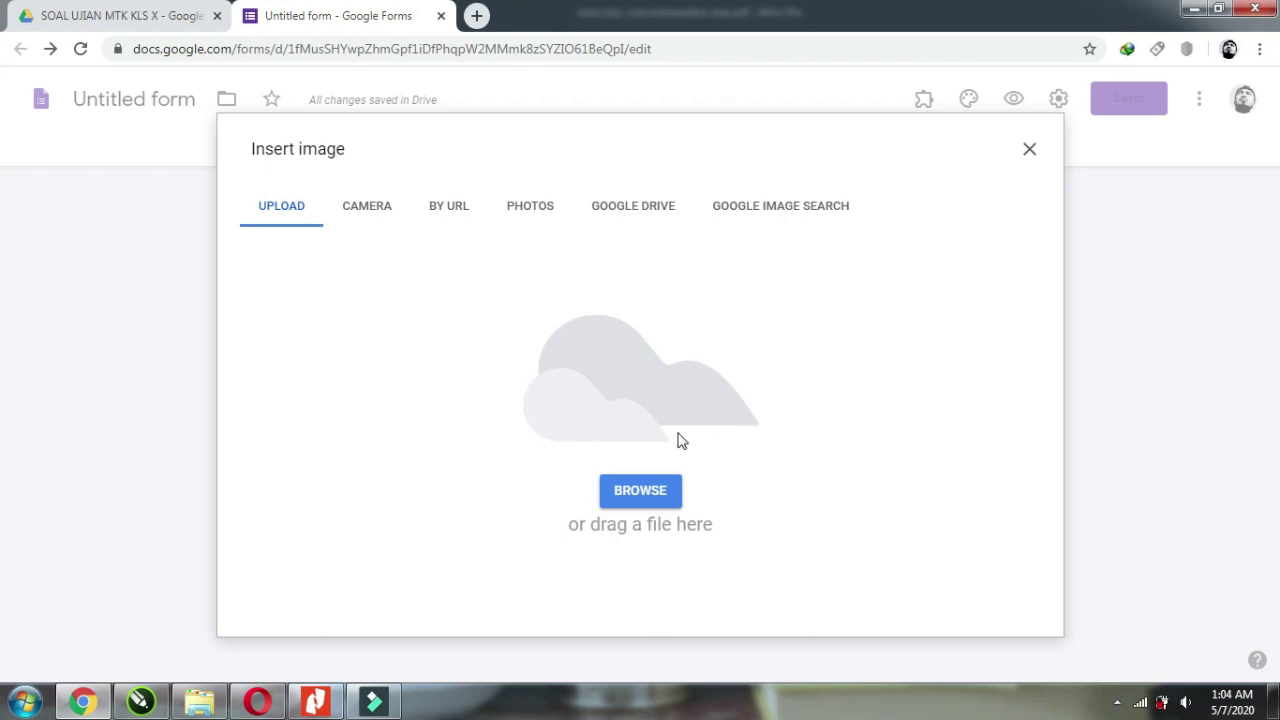
pyautogui.click(645, 497)
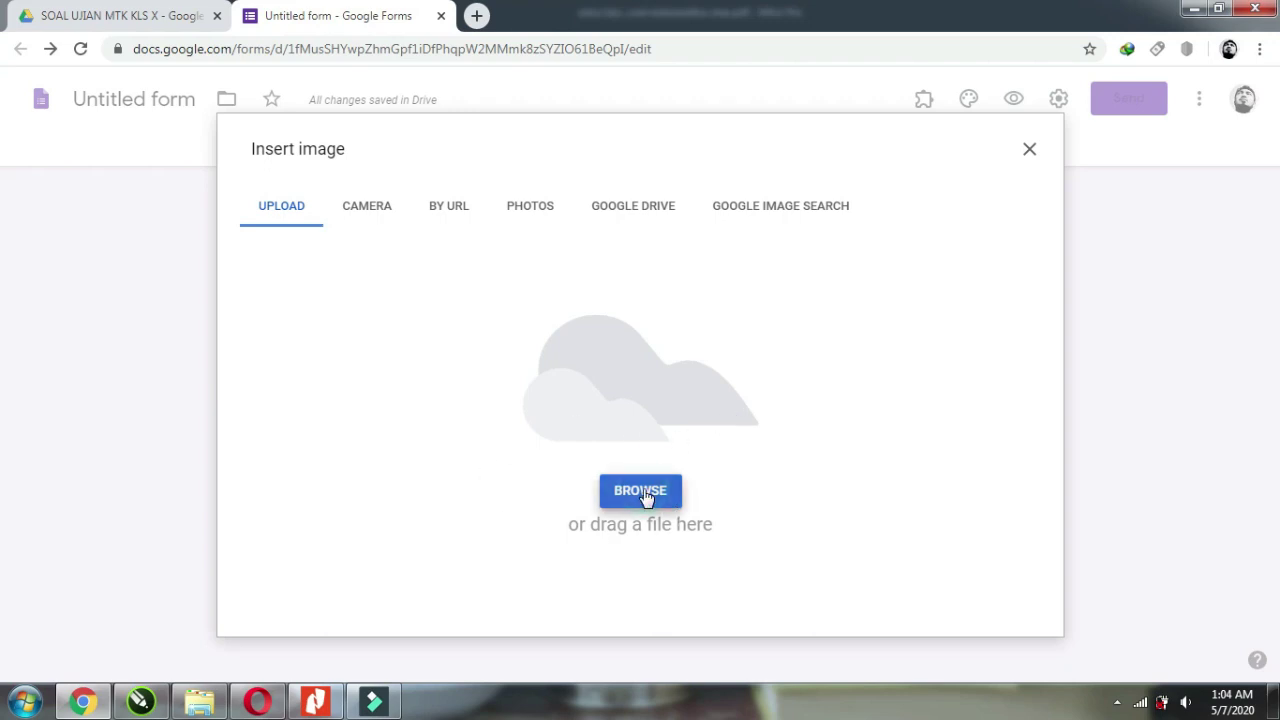
pyautogui.click(90, 336)
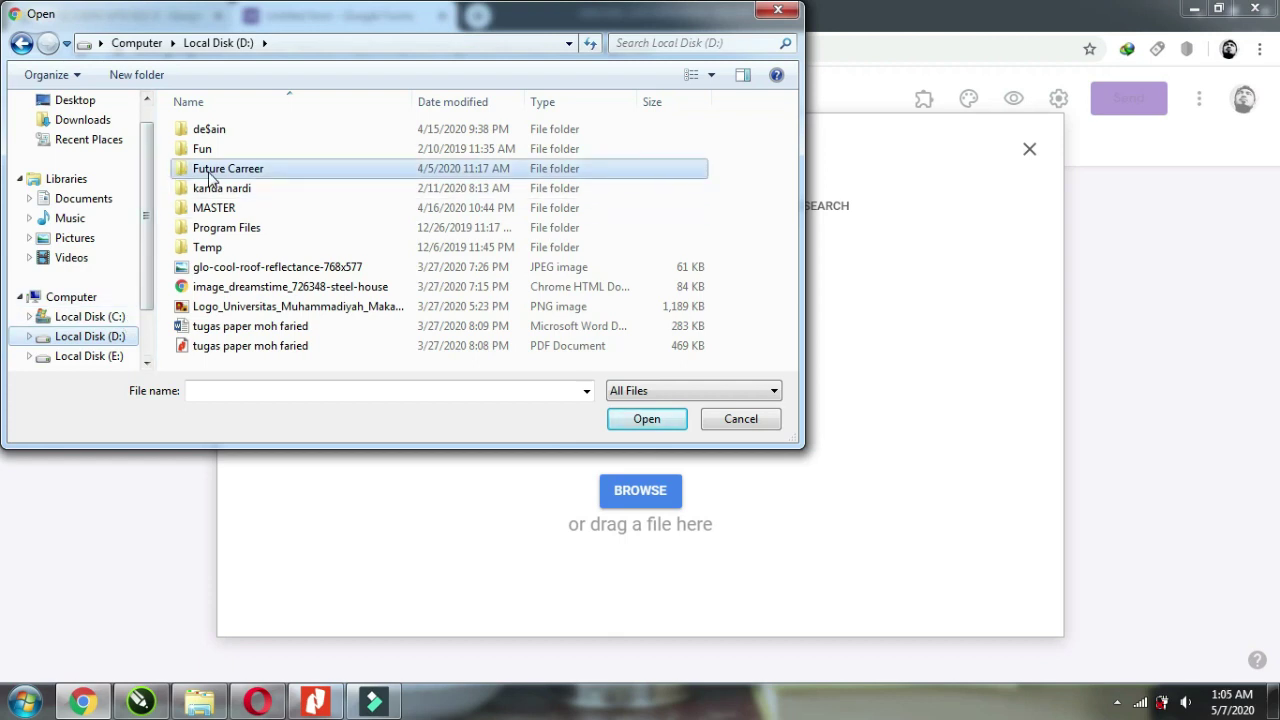
pyautogui.doubleClick(210, 178)
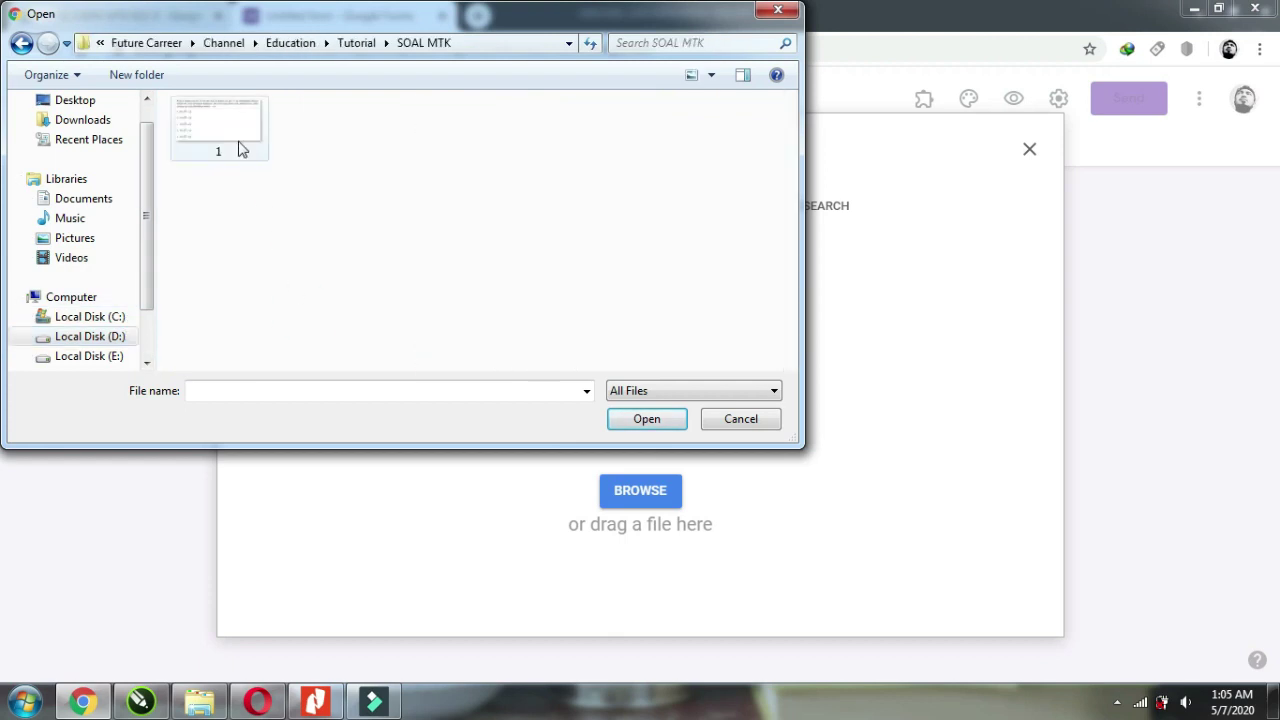
pyautogui.click(218, 143)
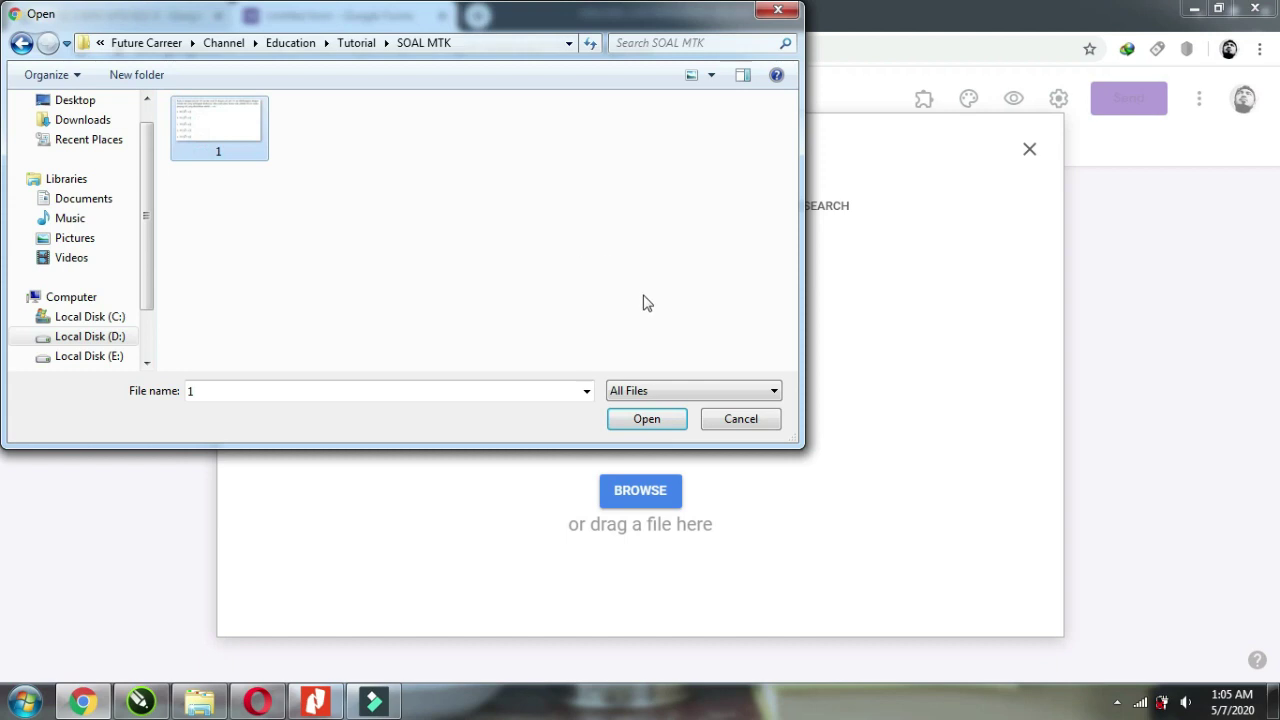
pyautogui.click(647, 419)
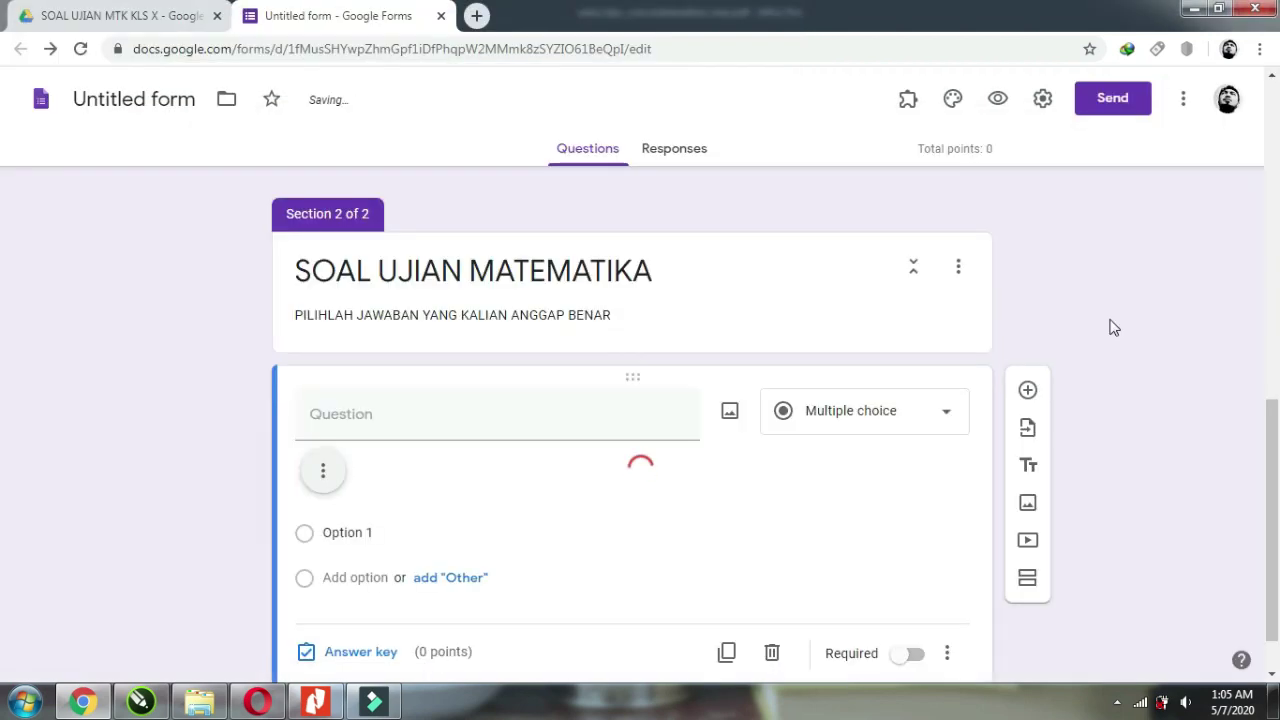
# Label the wheel-and-rope image question's five answer options A, B, C, D and E.
pyautogui.scroll(-1, 988, 408)
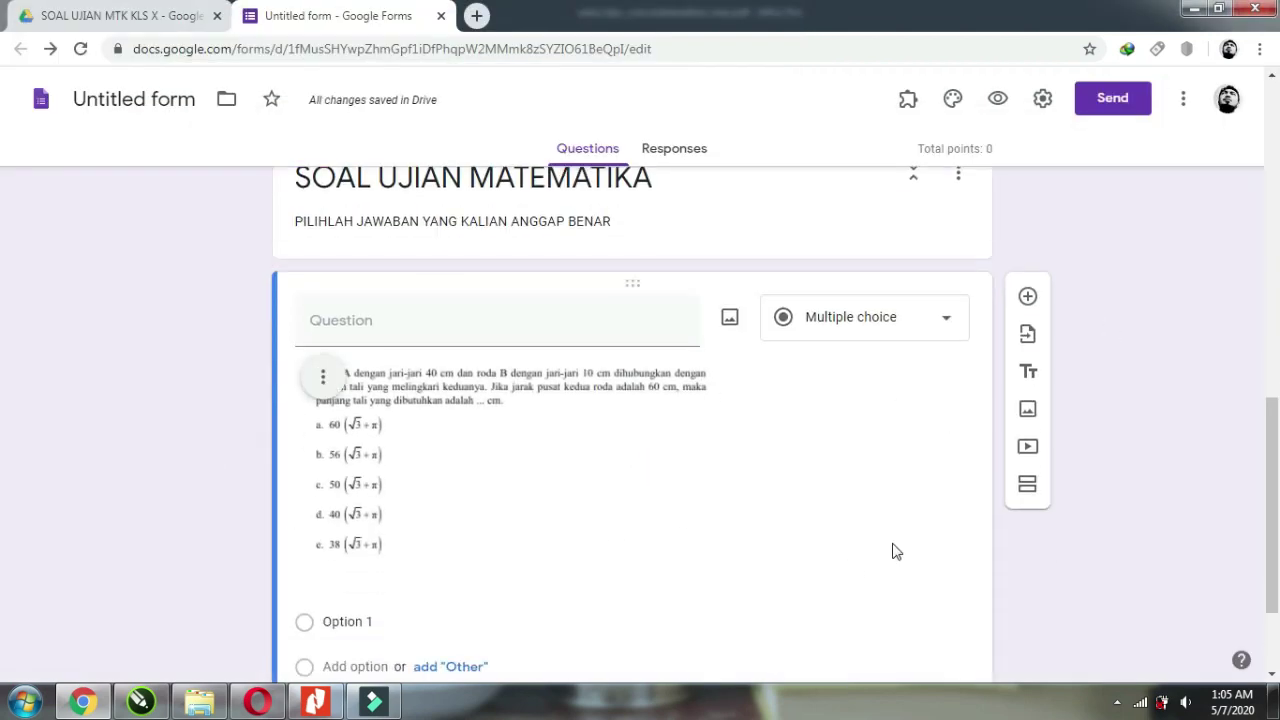
pyautogui.scroll(-1, 896, 551)
pyautogui.click(397, 360)
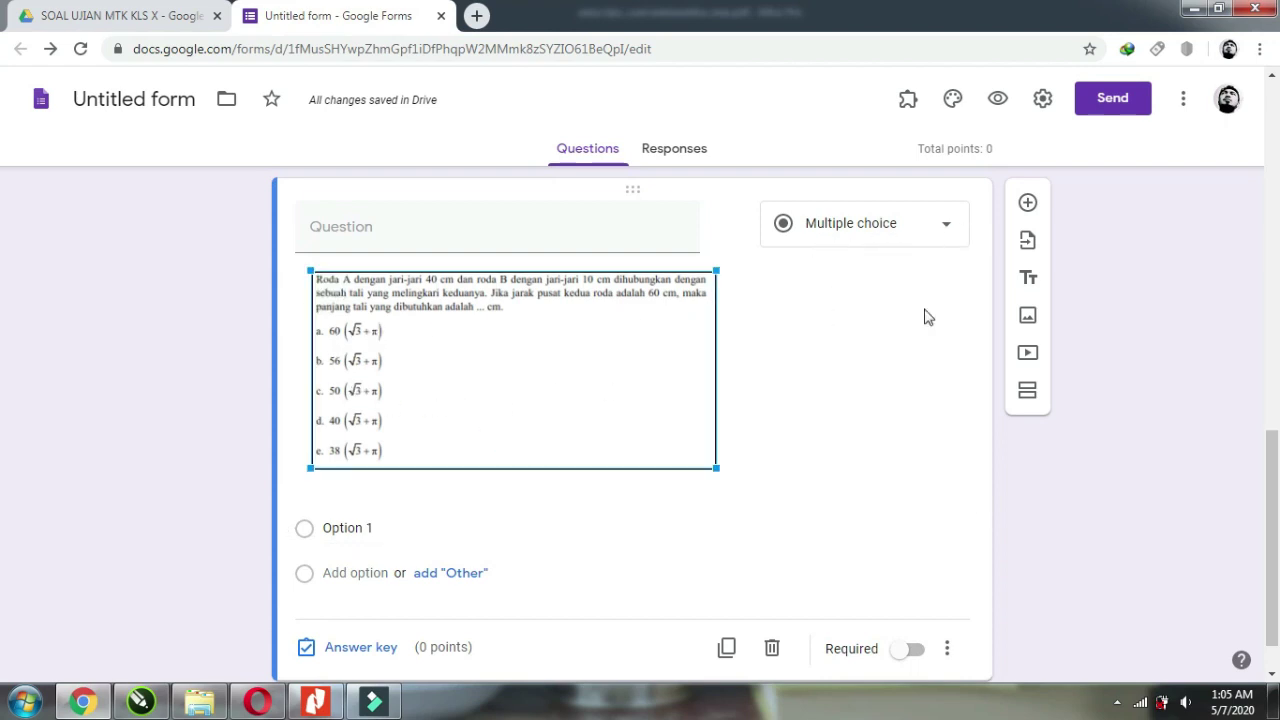
pyautogui.scroll(-1, 929, 334)
pyautogui.scroll(1, 920, 349)
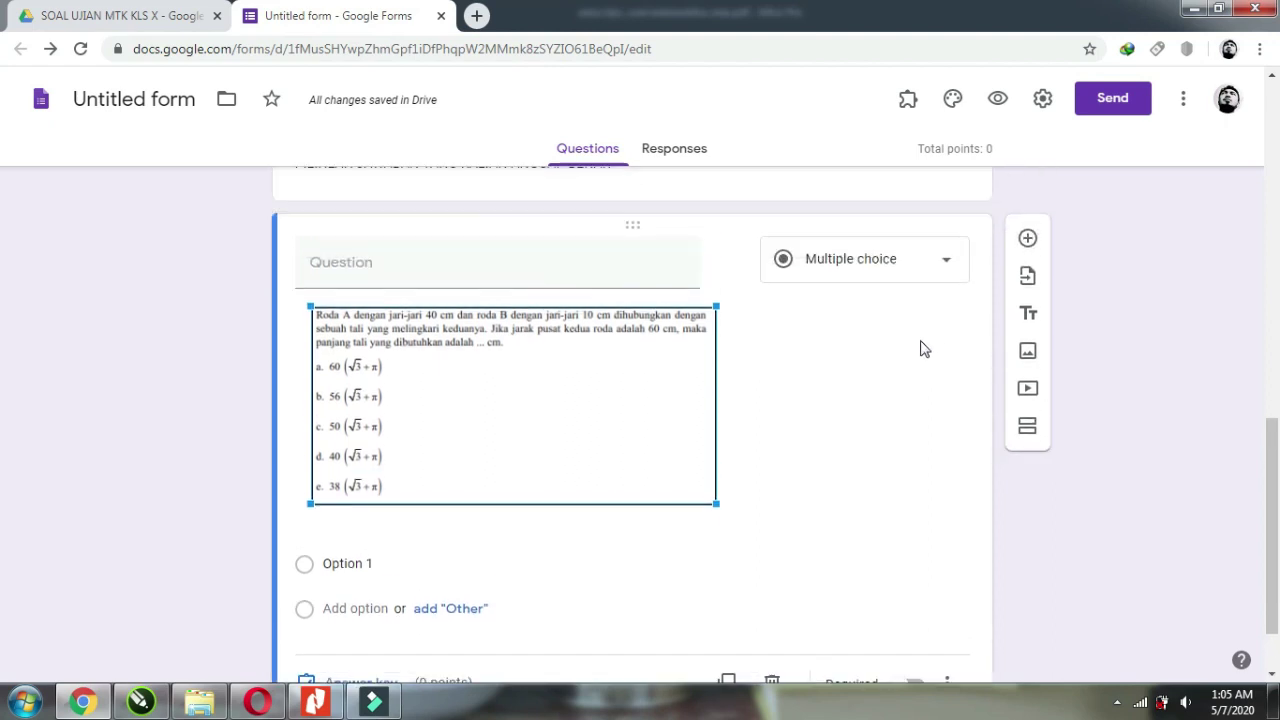
pyautogui.click(342, 566)
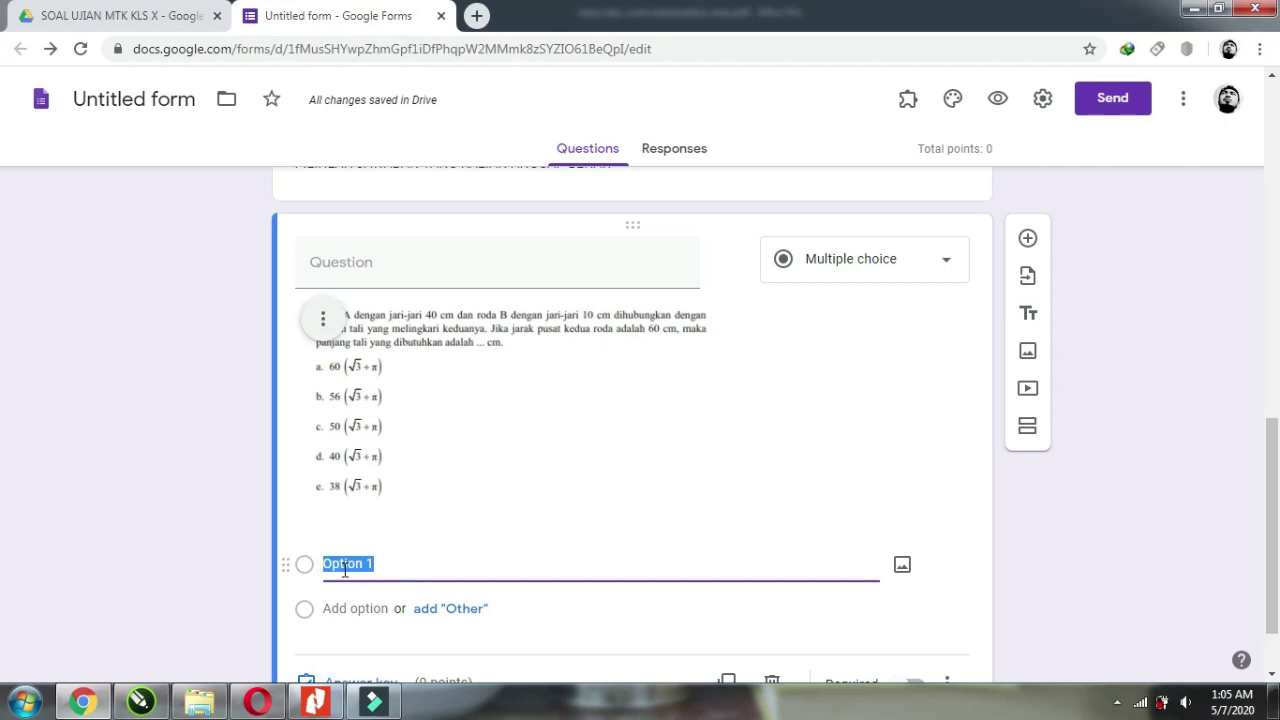
pyautogui.write('A')
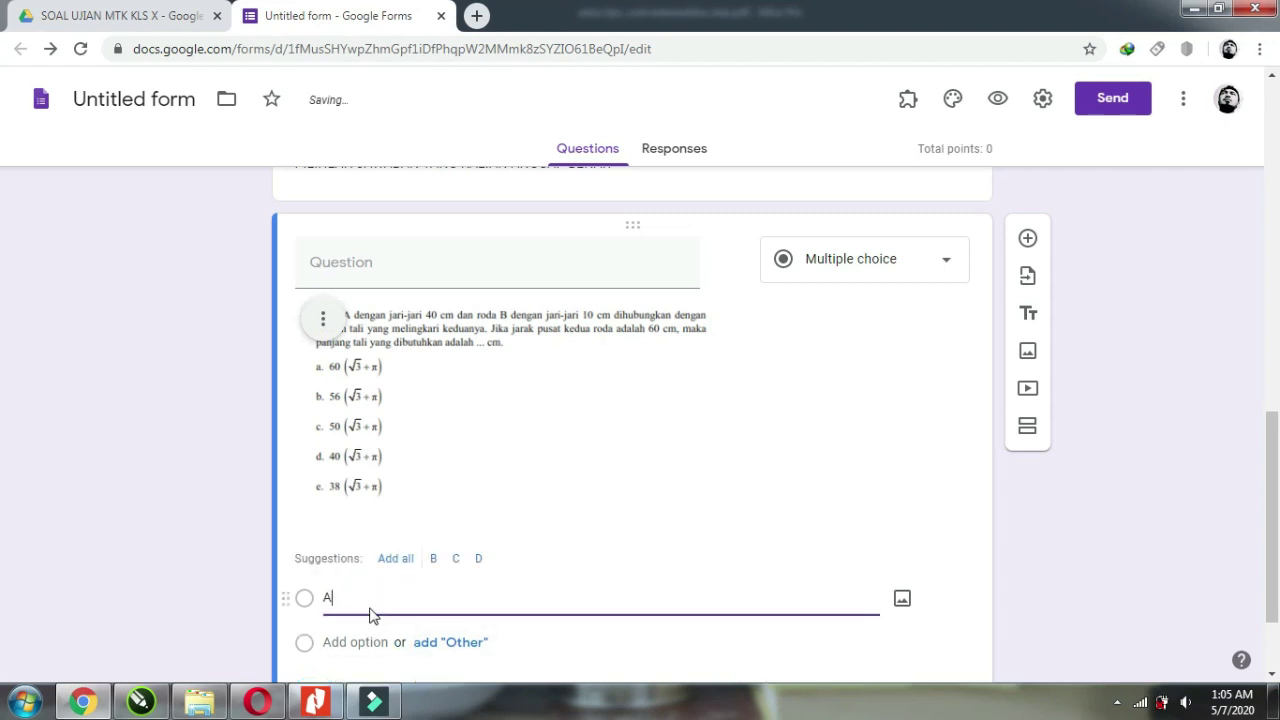
pyautogui.click(363, 640)
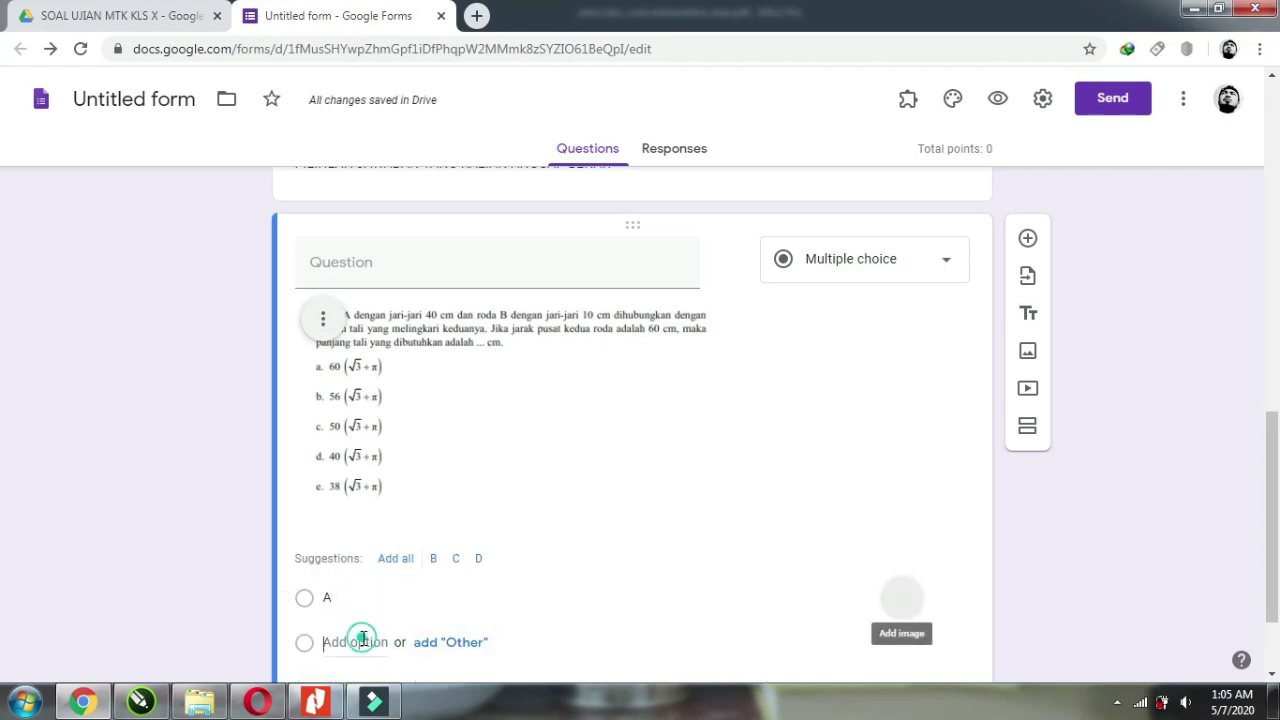
pyautogui.click(363, 597)
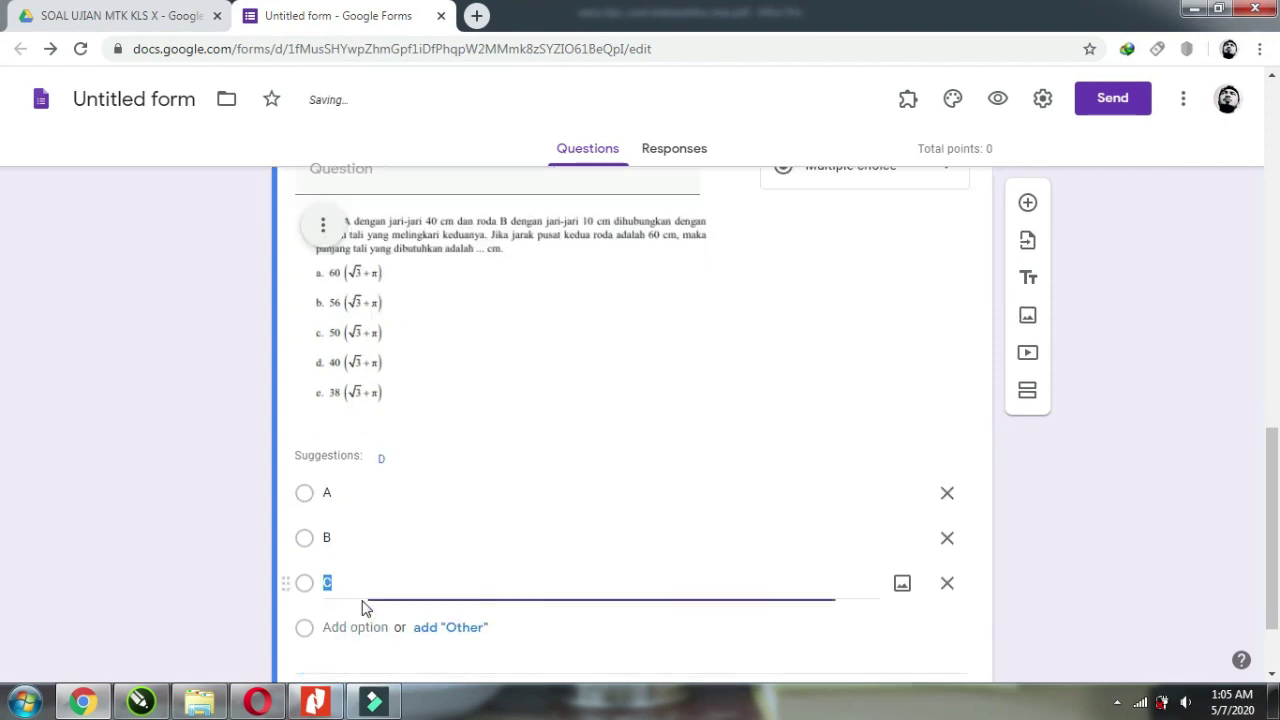
pyautogui.click(352, 624)
pyautogui.click(363, 536)
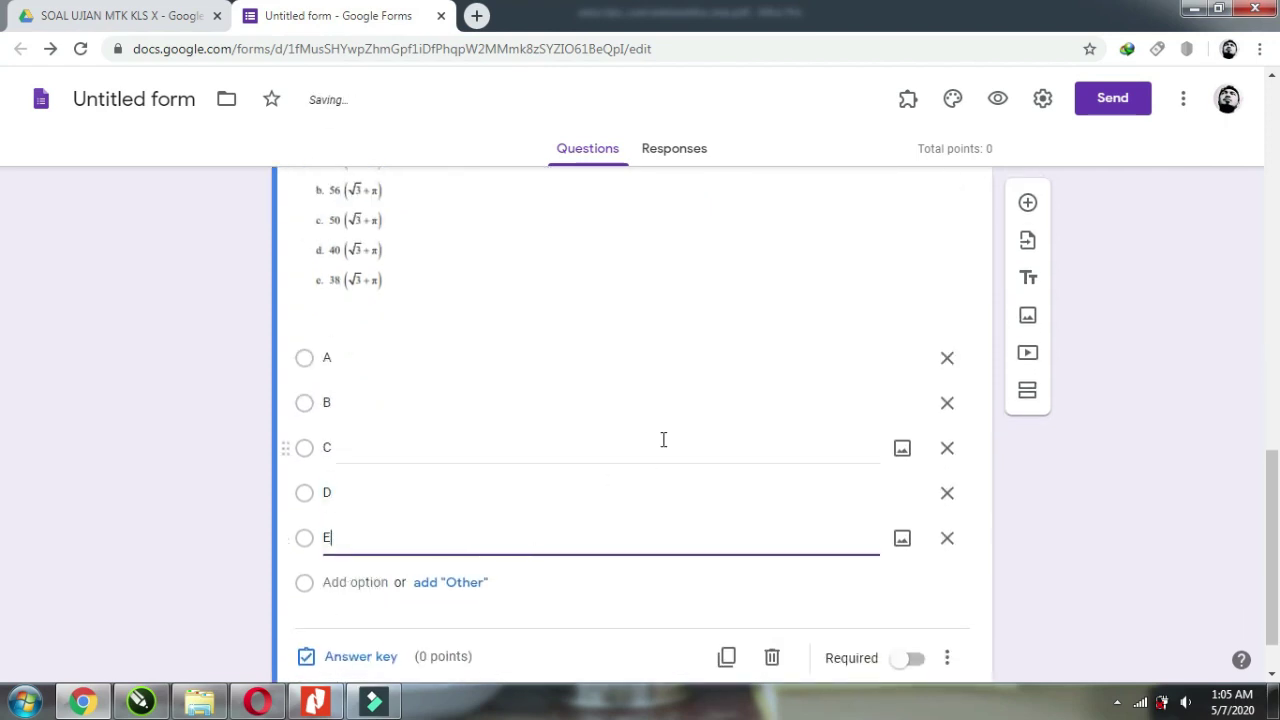
pyautogui.scroll(1, 708, 394)
pyautogui.scroll(-1, 706, 395)
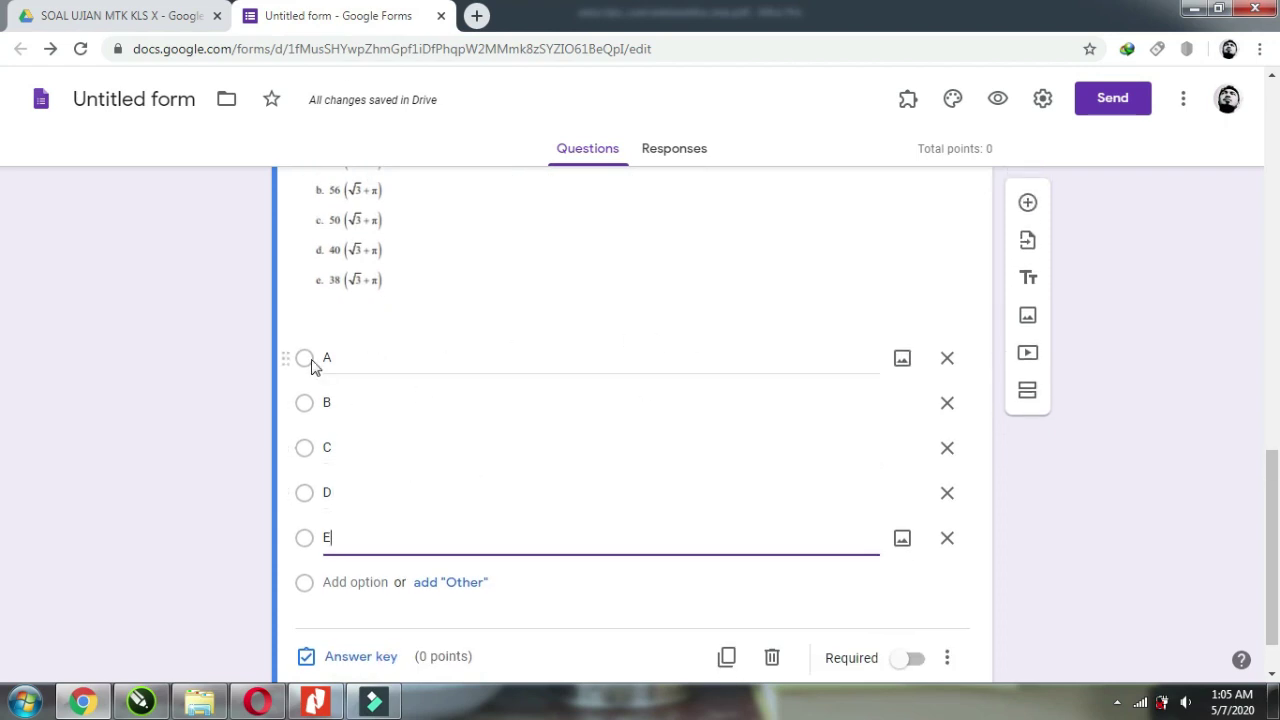
pyautogui.scroll(1, 340, 268)
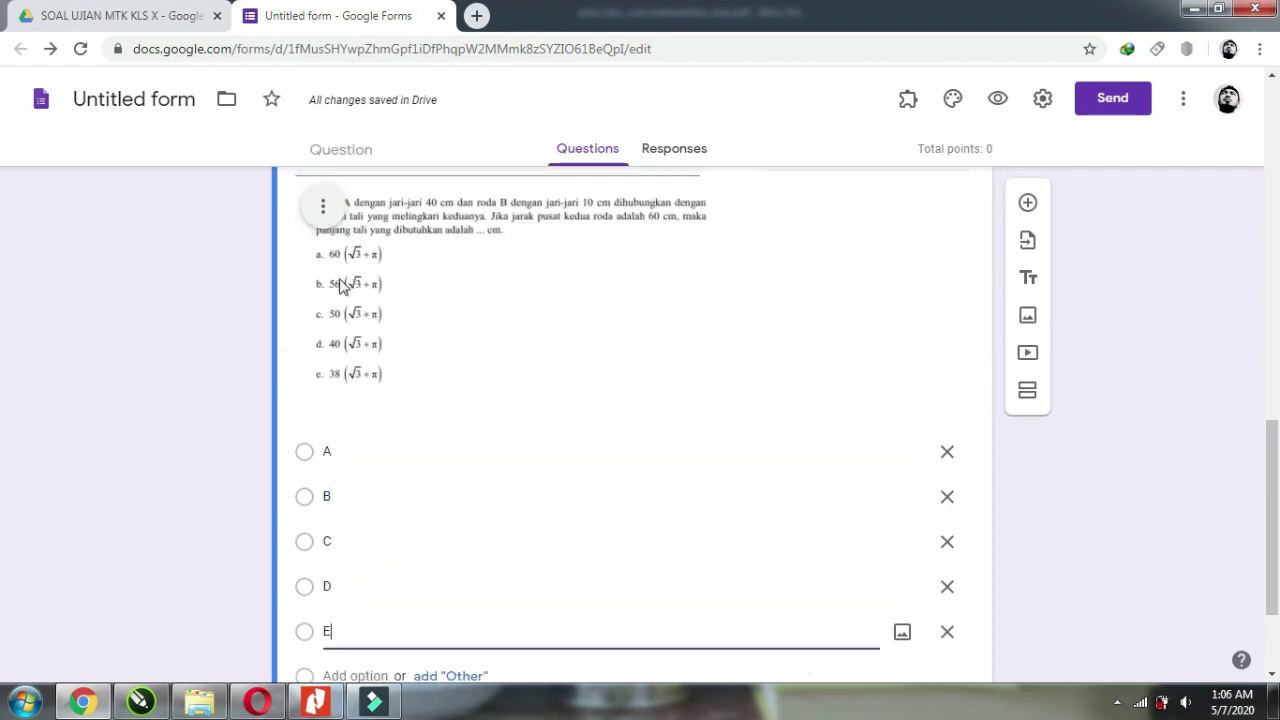
pyautogui.scroll(1, 543, 431)
pyautogui.scroll(-3, 551, 426)
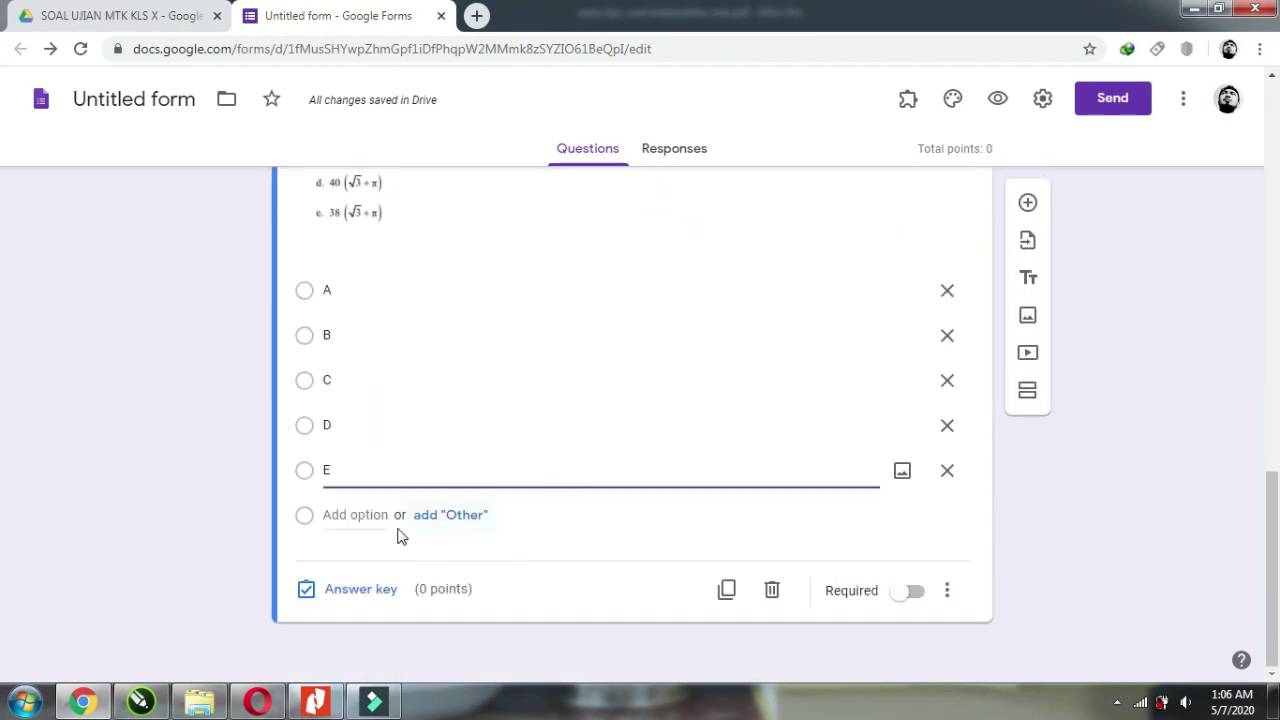
# Give the wheel question 20 points with C marked as the correct answer.
pyautogui.click(370, 598)
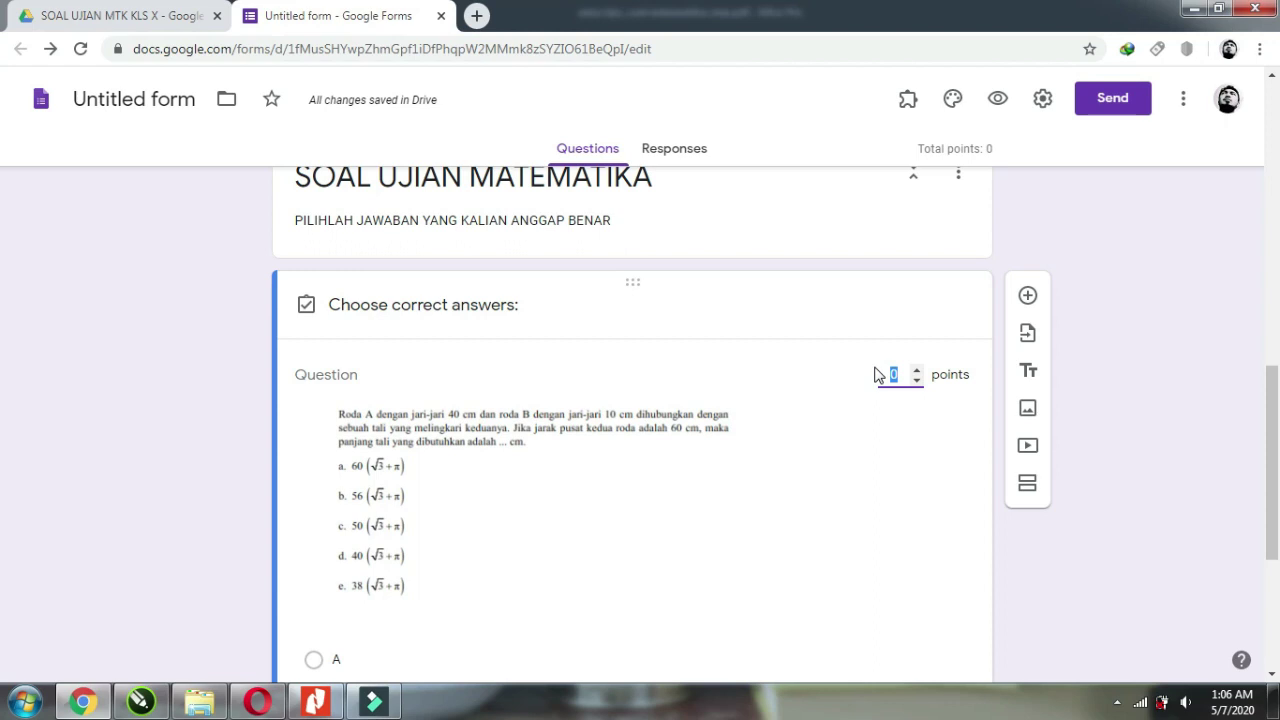
pyautogui.write('20')
pyautogui.scroll(-3, 862, 400)
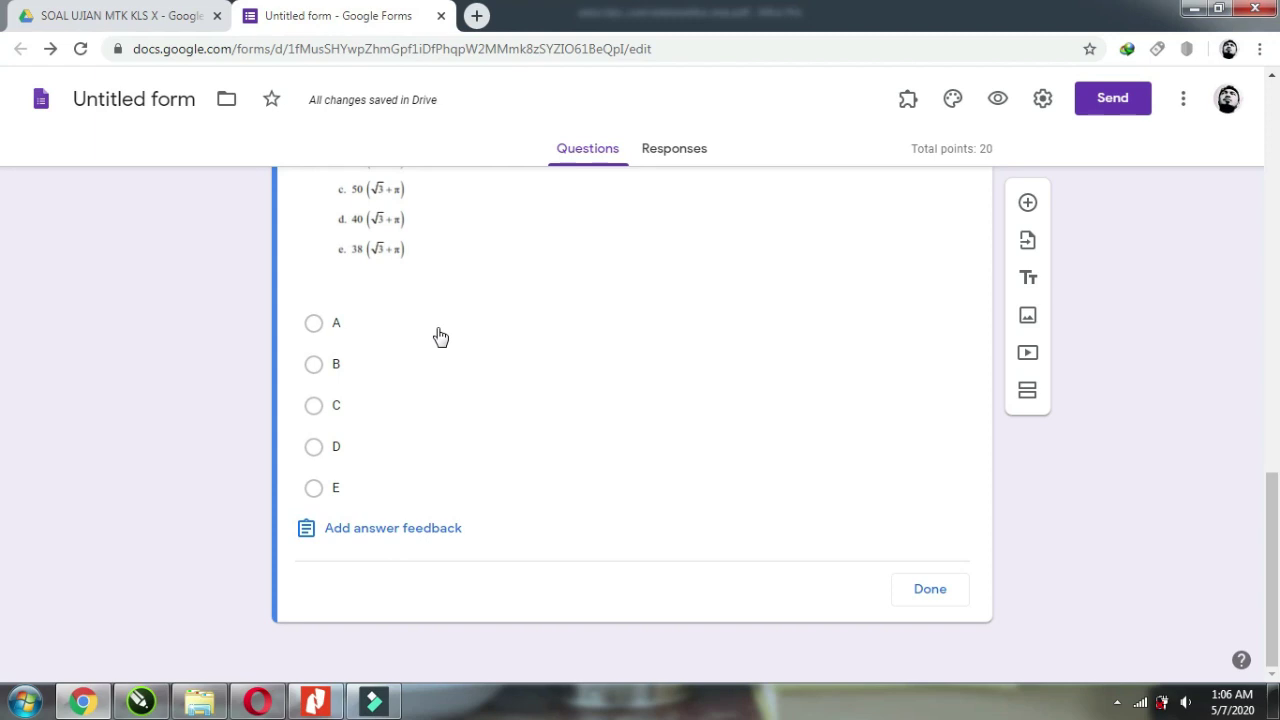
pyautogui.scroll(2, 409, 409)
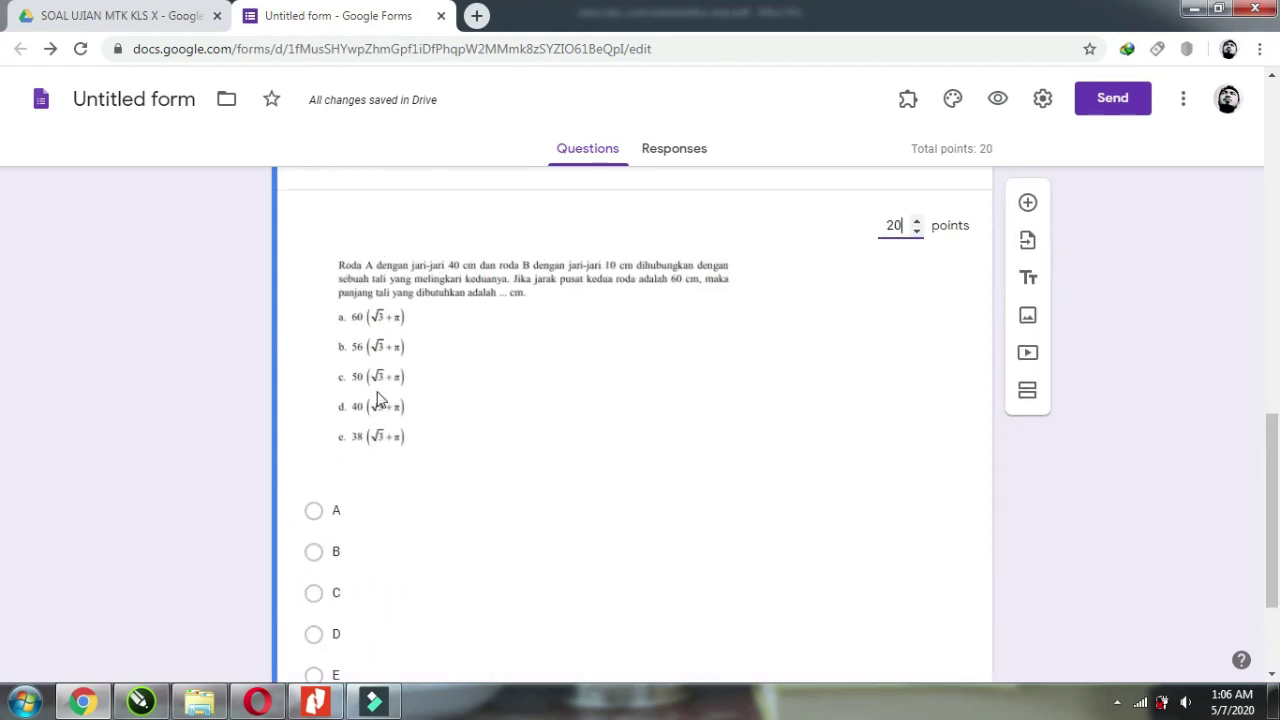
pyautogui.scroll(-1, 390, 487)
pyautogui.click(318, 503)
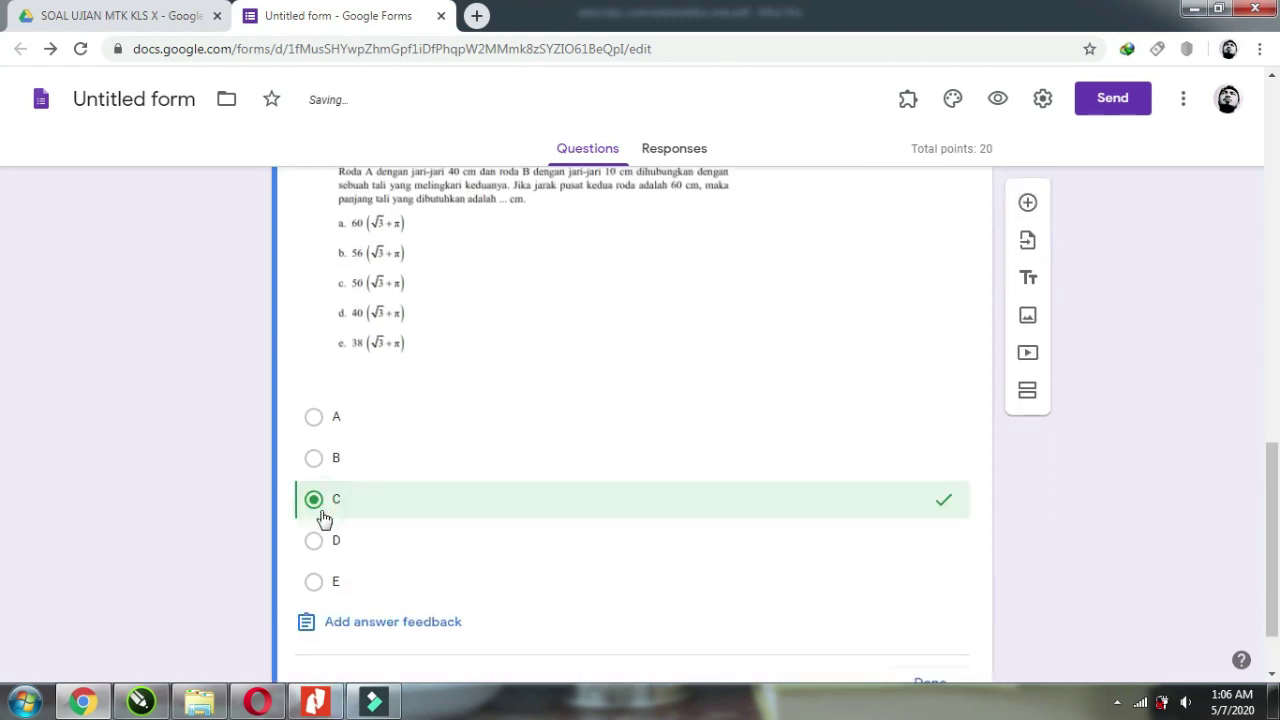
# Save the answer key, add a blank question below, and switch to the exam PDF.
pyautogui.scroll(-1, 828, 596)
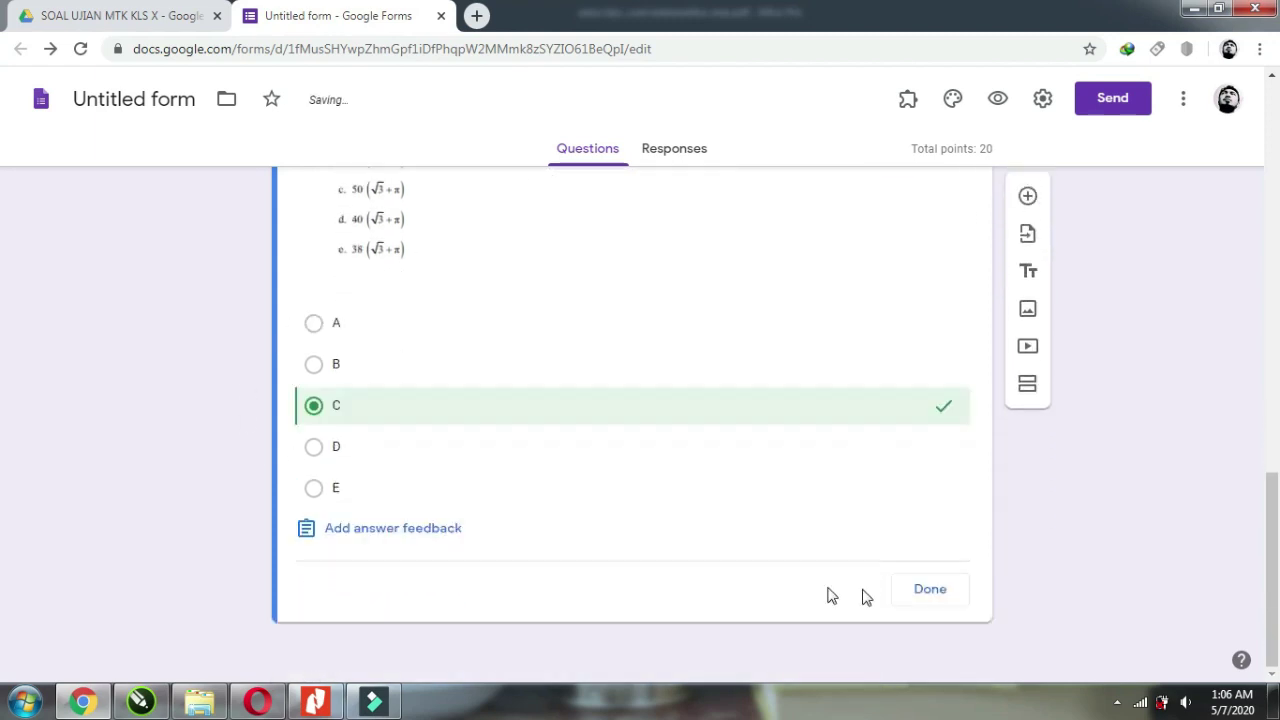
pyautogui.click(929, 590)
pyautogui.scroll(-1, 906, 571)
pyautogui.scroll(1, 1042, 615)
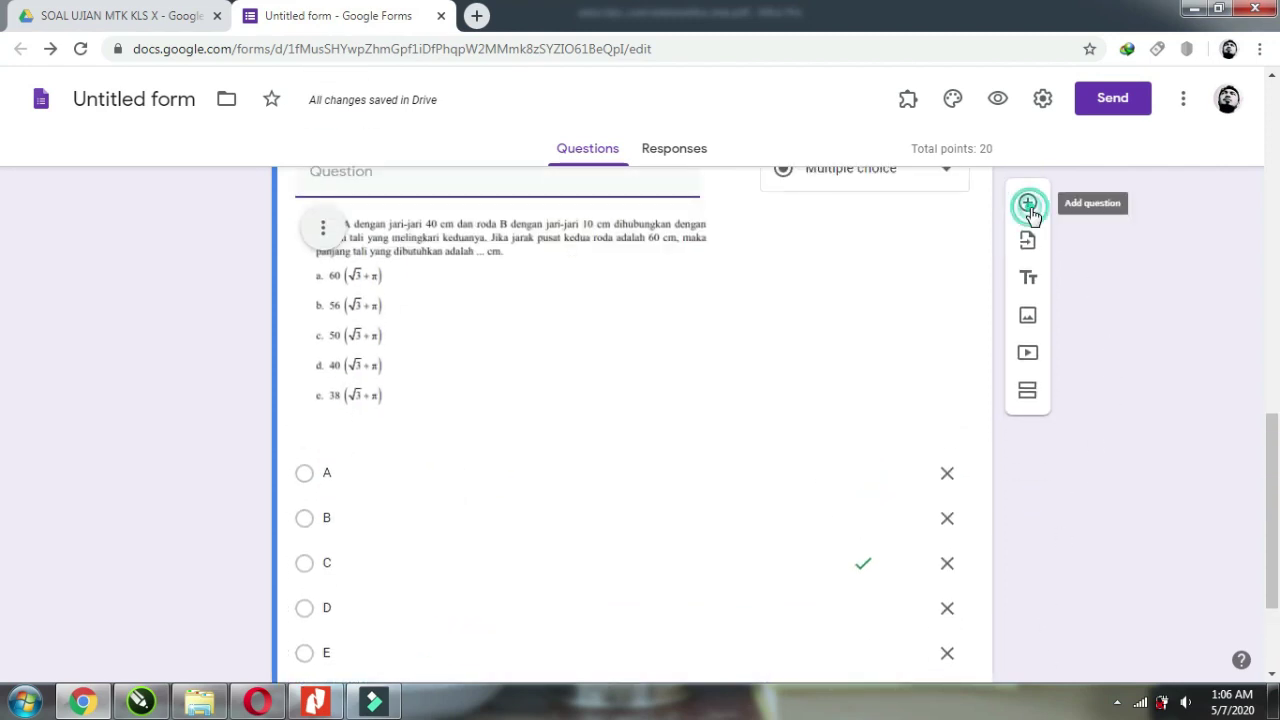
pyautogui.click(1028, 206)
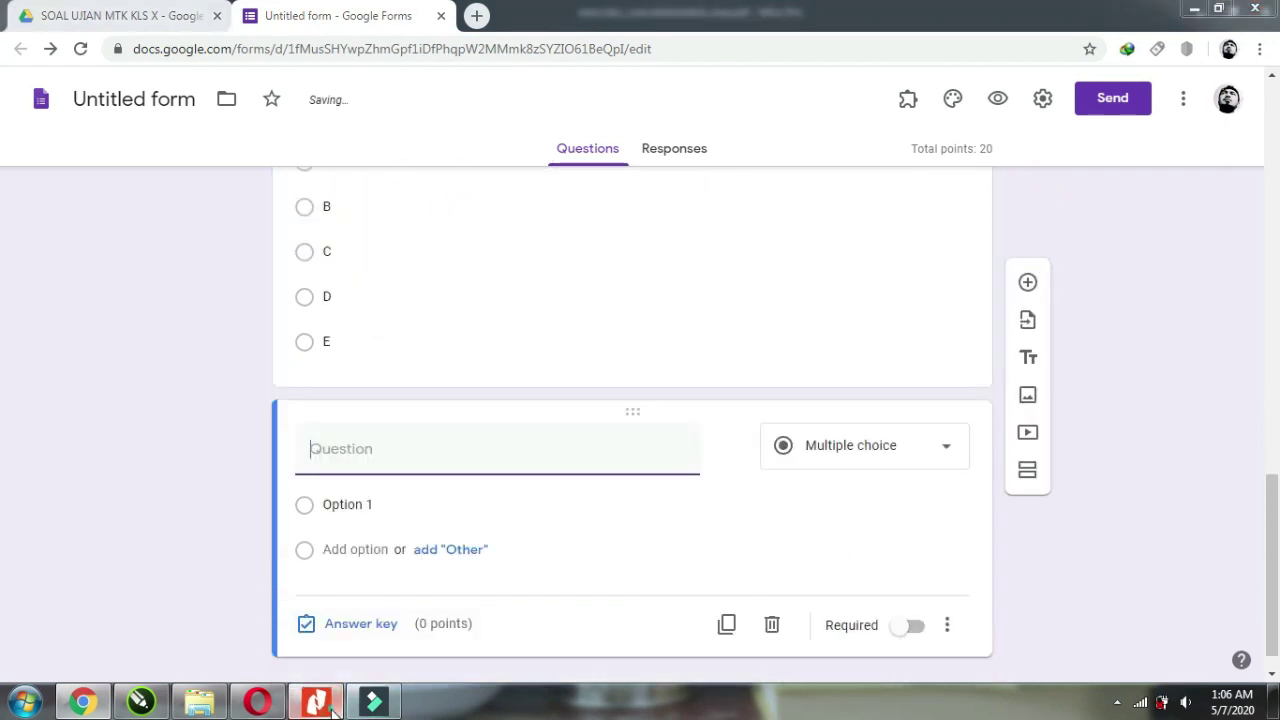
pyautogui.hotkey('alt', 'Tab')
# Scroll through the math exam PDF in Nitro Pro, then return to the form editor.
pyautogui.scroll(-2, 687, 476)
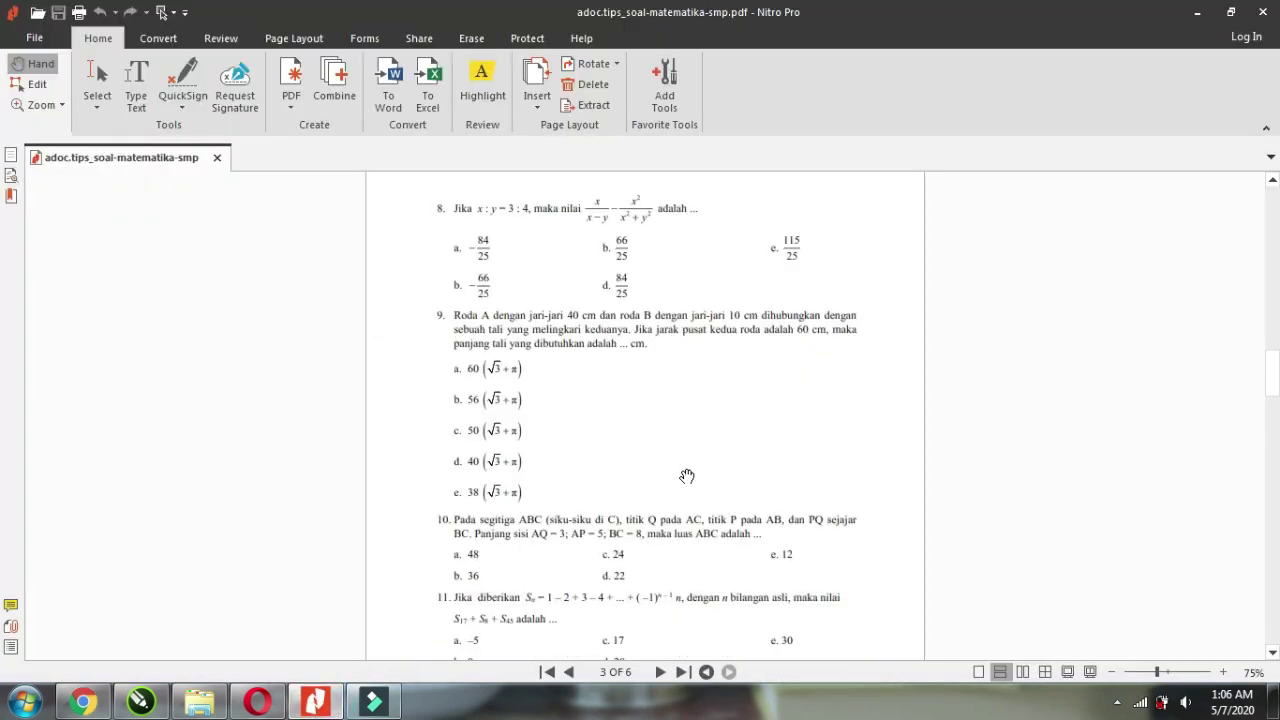
pyautogui.scroll(7, 687, 476)
pyautogui.scroll(3, 687, 476)
pyautogui.scroll(-15, 687, 476)
pyautogui.scroll(7, 687, 484)
pyautogui.hotkey('alt', 'Tab')
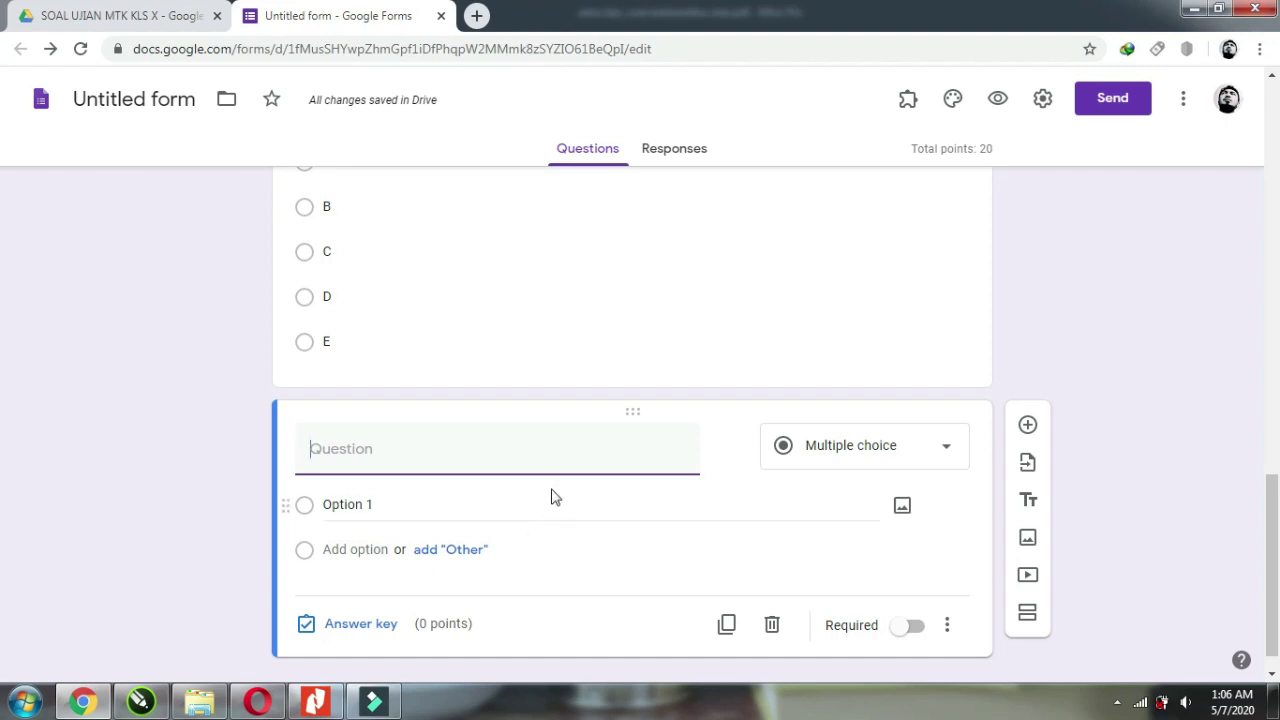
# Insert image file 2 from the SOAL CEPAT MUDAH folder into the new question.
pyautogui.click(729, 445)
pyautogui.click(634, 500)
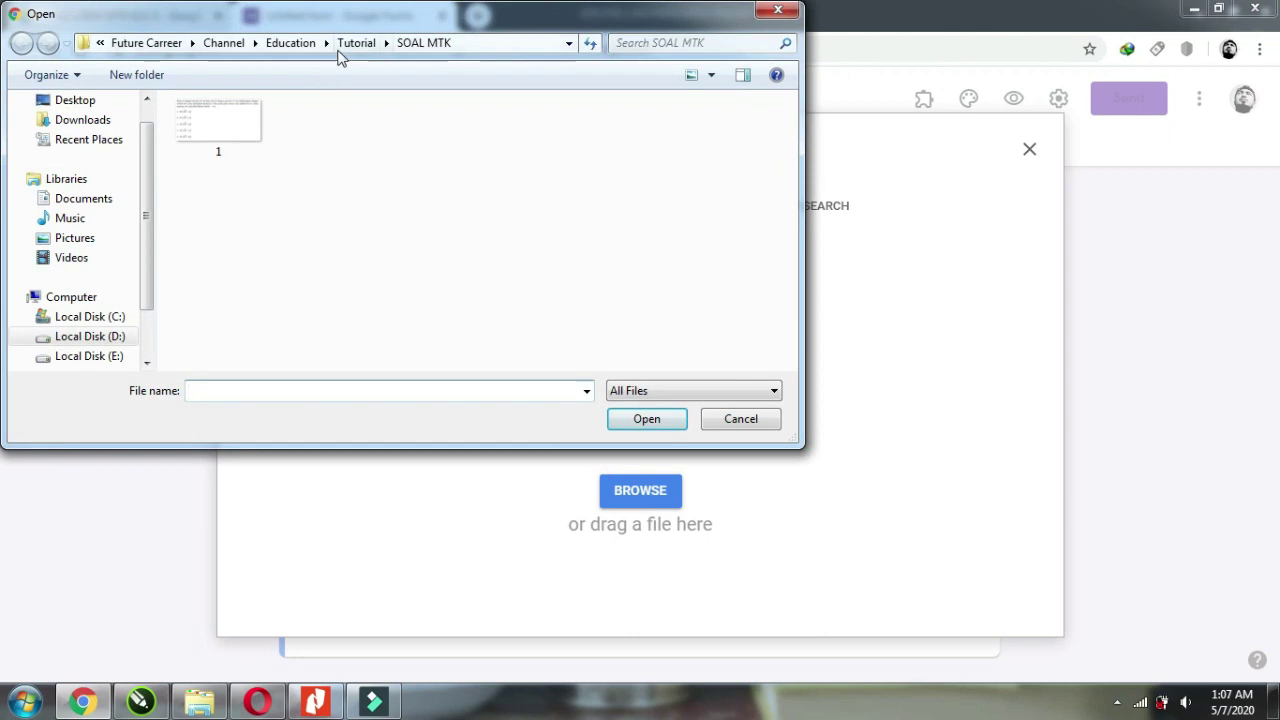
pyautogui.click(355, 43)
pyautogui.doubleClick(219, 272)
pyautogui.click(634, 140)
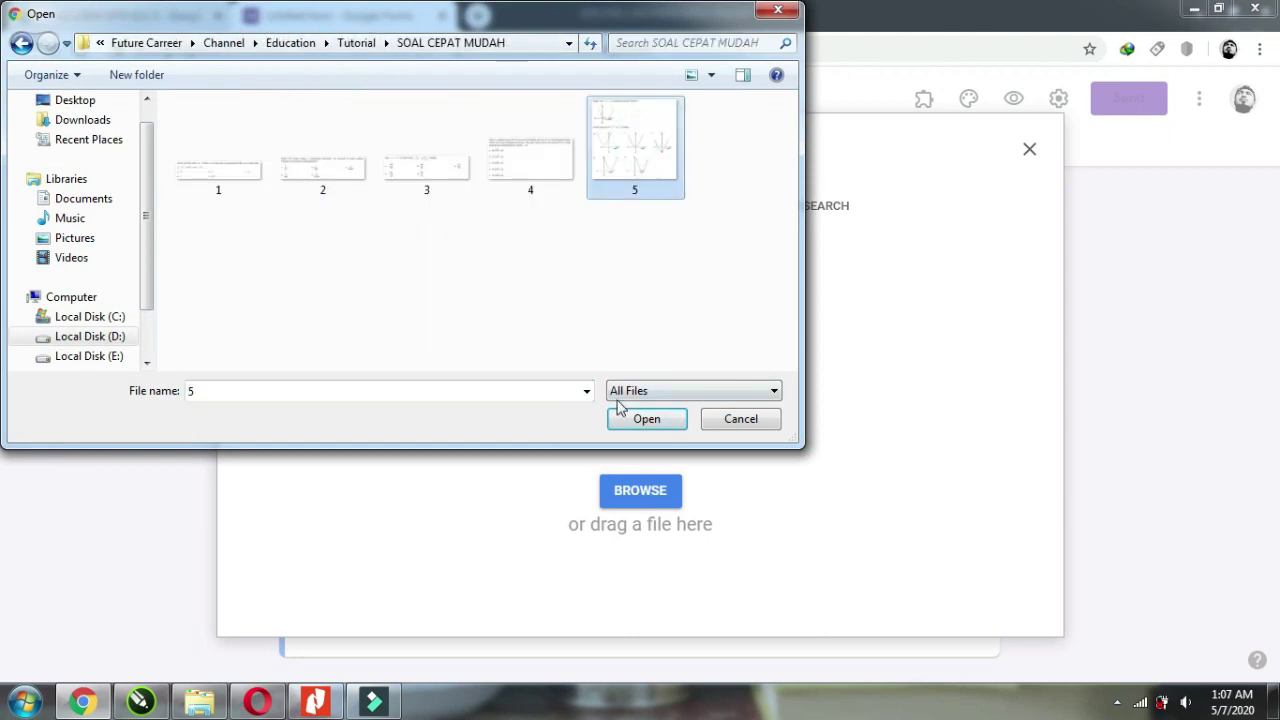
pyautogui.click(300, 188)
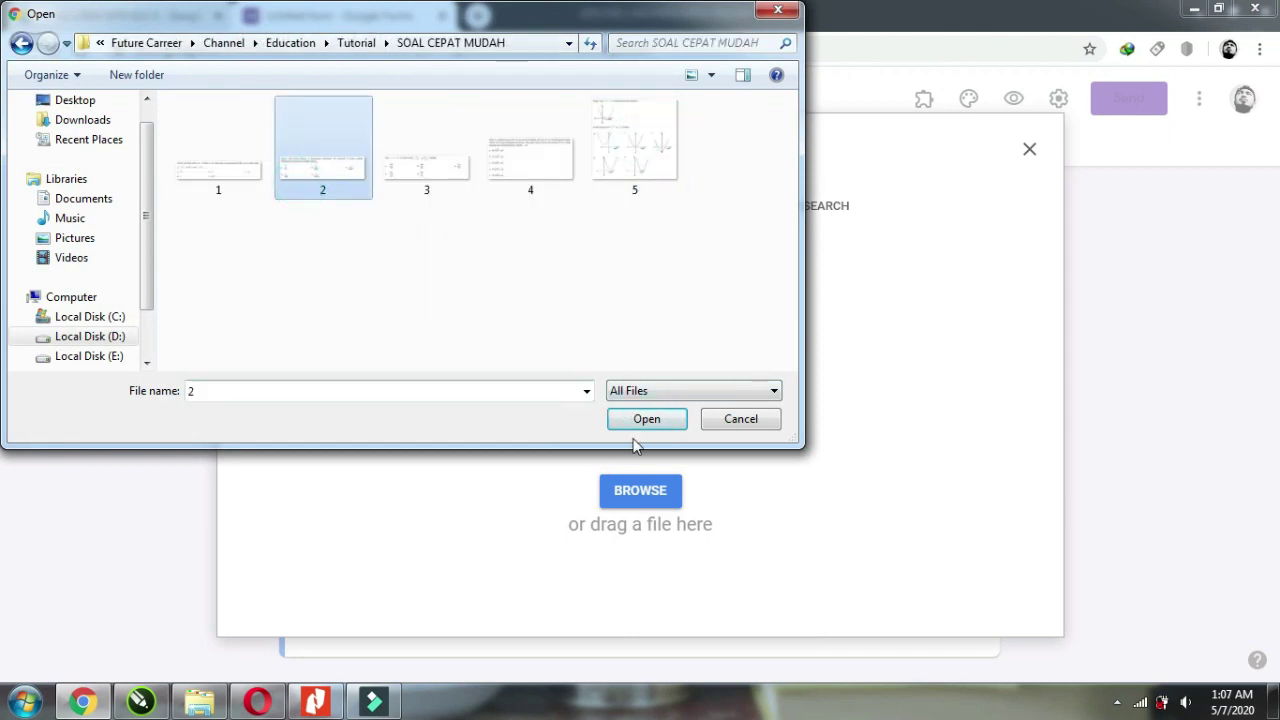
pyautogui.click(640, 424)
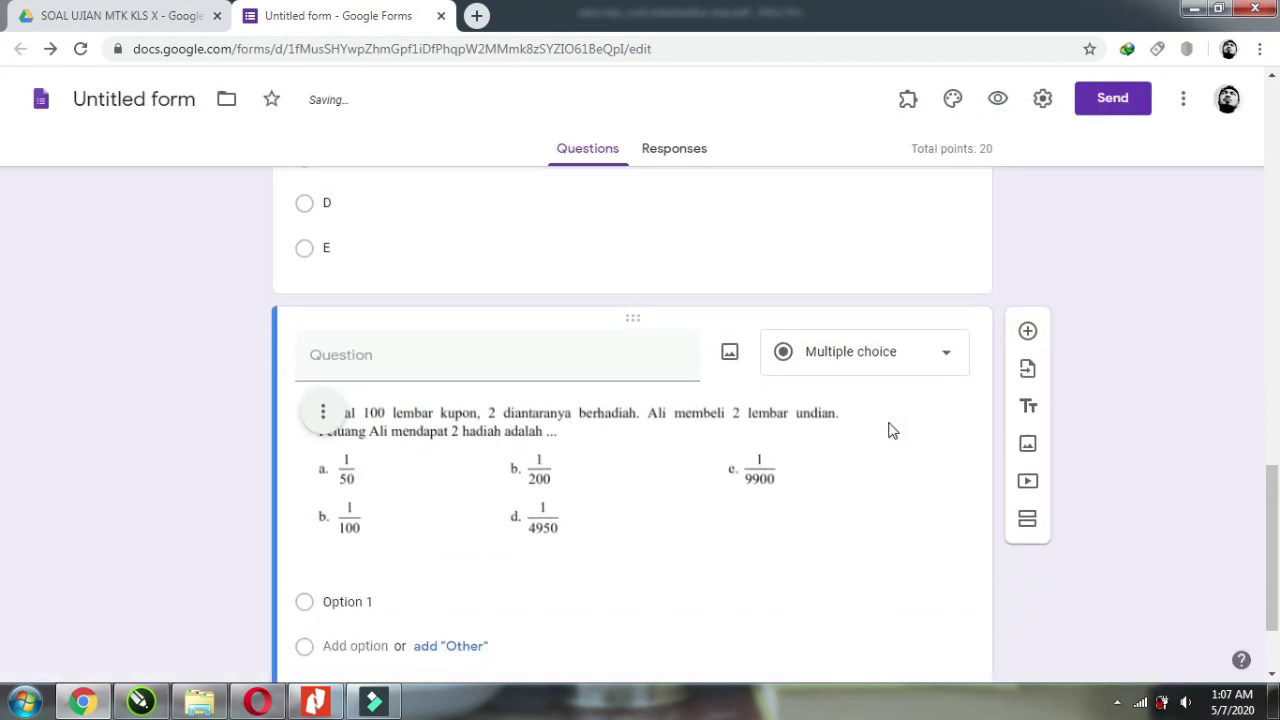
pyautogui.click(673, 450)
# Paste answer choices A–E and key A as the 20-point correct answer.
pyautogui.click(396, 478)
pyautogui.write('A B C D E')
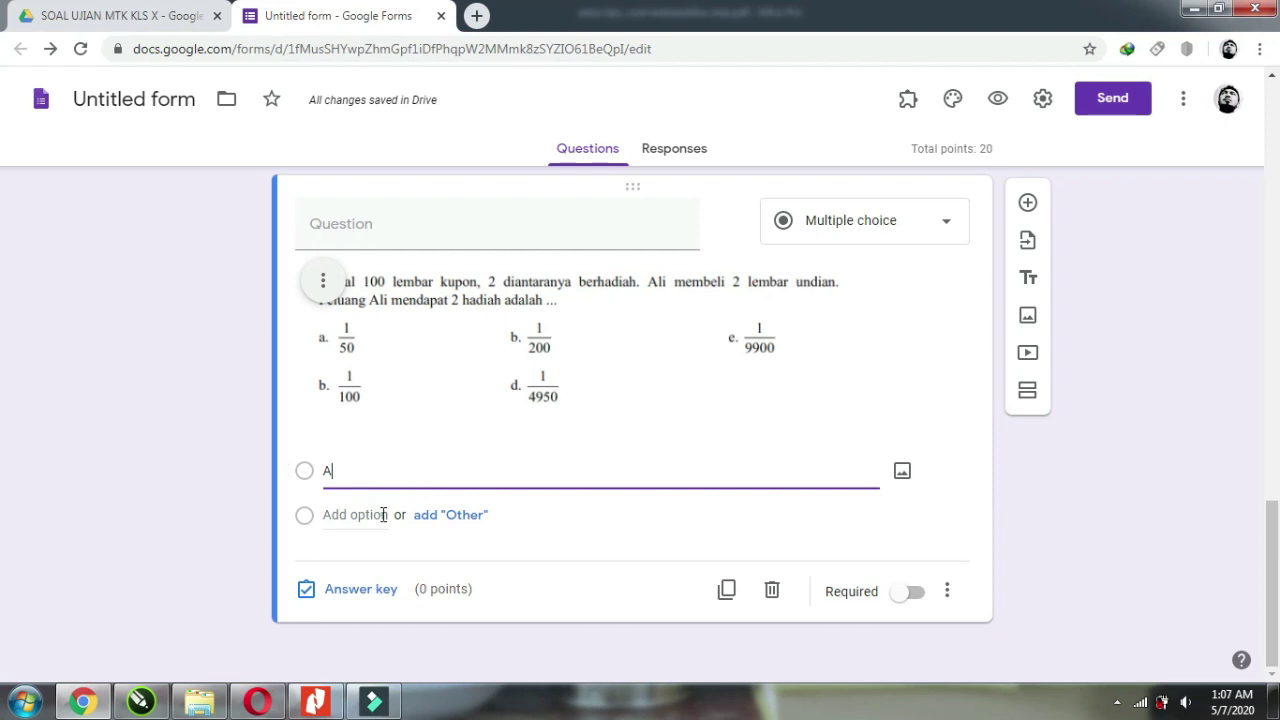
pyautogui.click(369, 600)
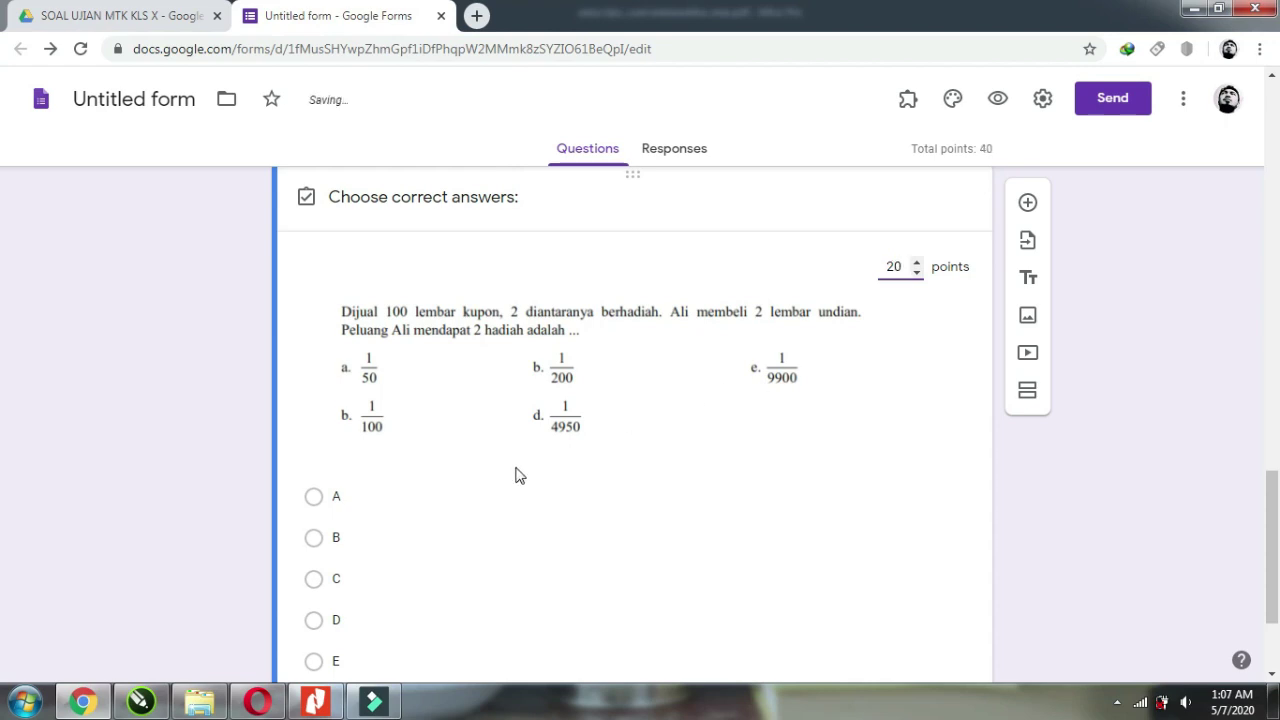
pyautogui.scroll(-1, 515, 475)
pyautogui.click(313, 403)
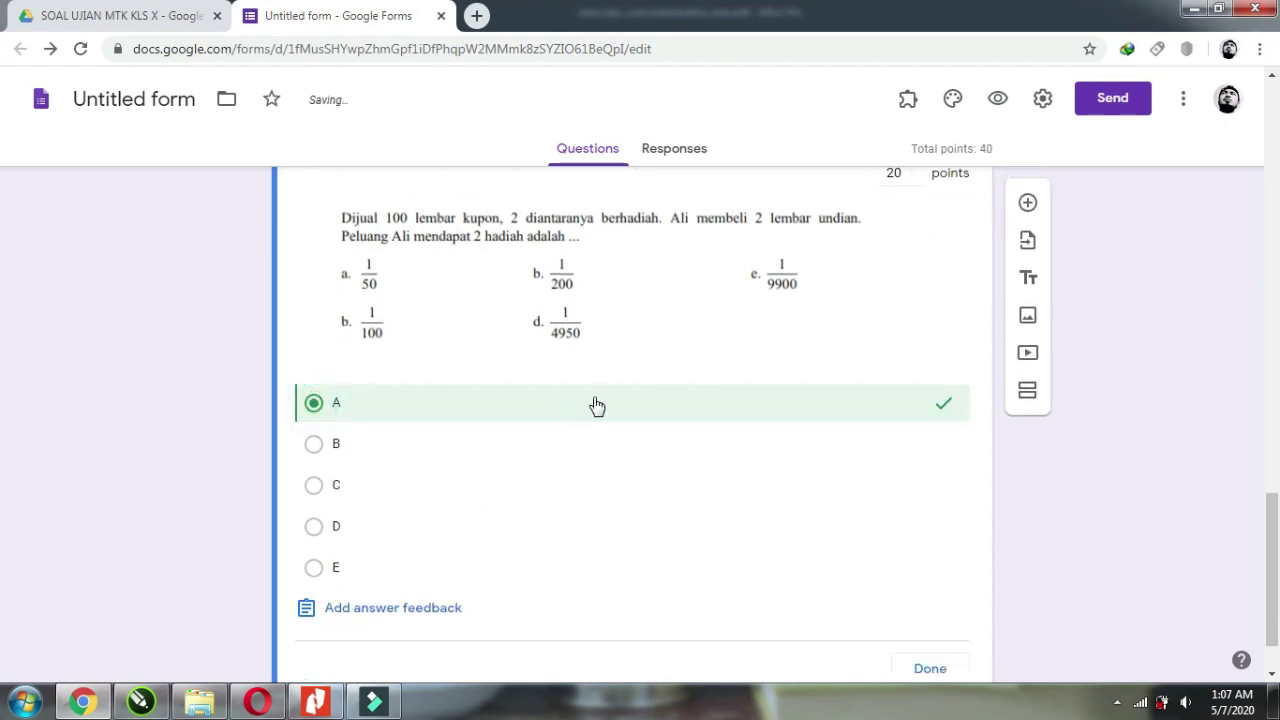
pyautogui.scroll(-1, 854, 563)
pyautogui.click(936, 596)
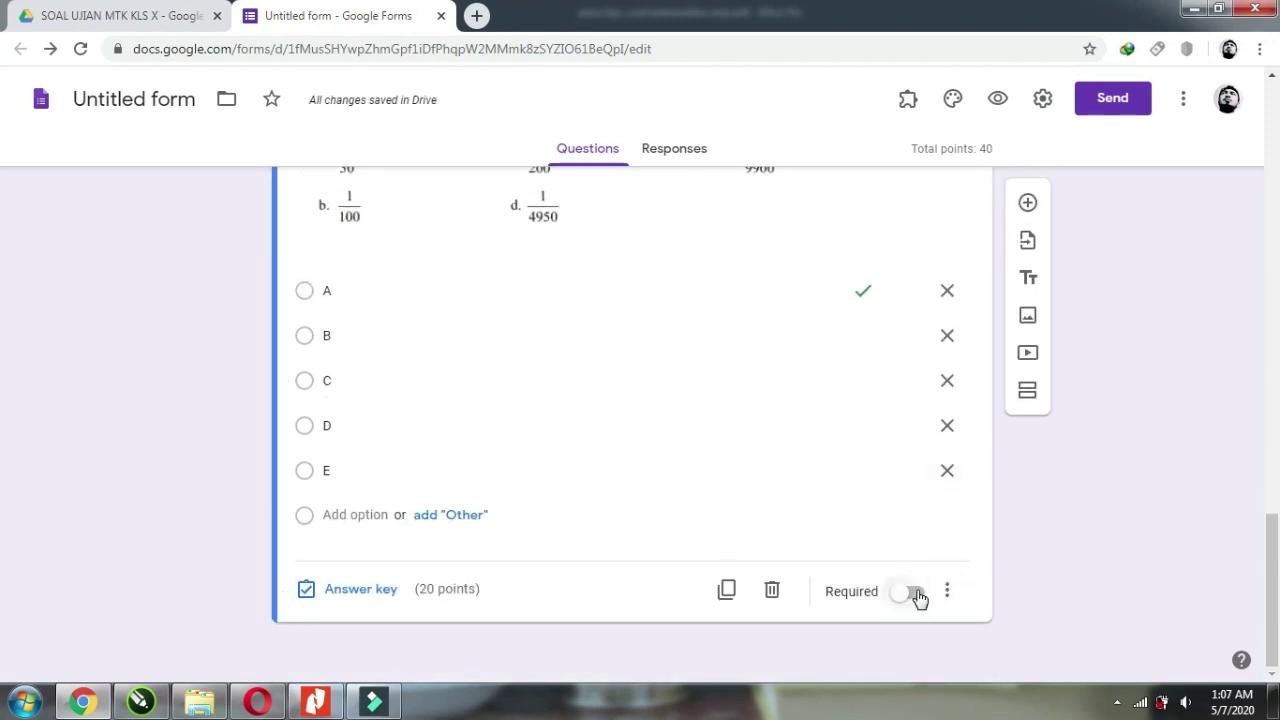
# Make both the coupon question and the wheel question required.
pyautogui.click(917, 593)
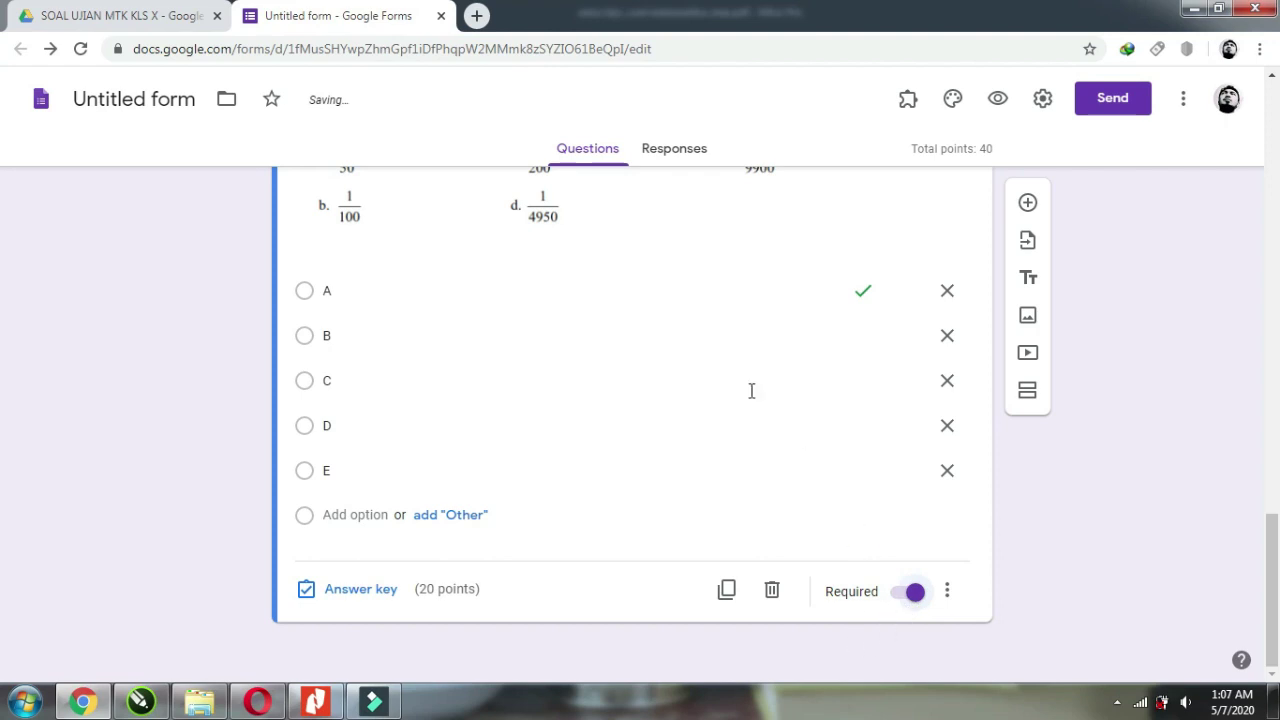
pyautogui.scroll(6, 858, 567)
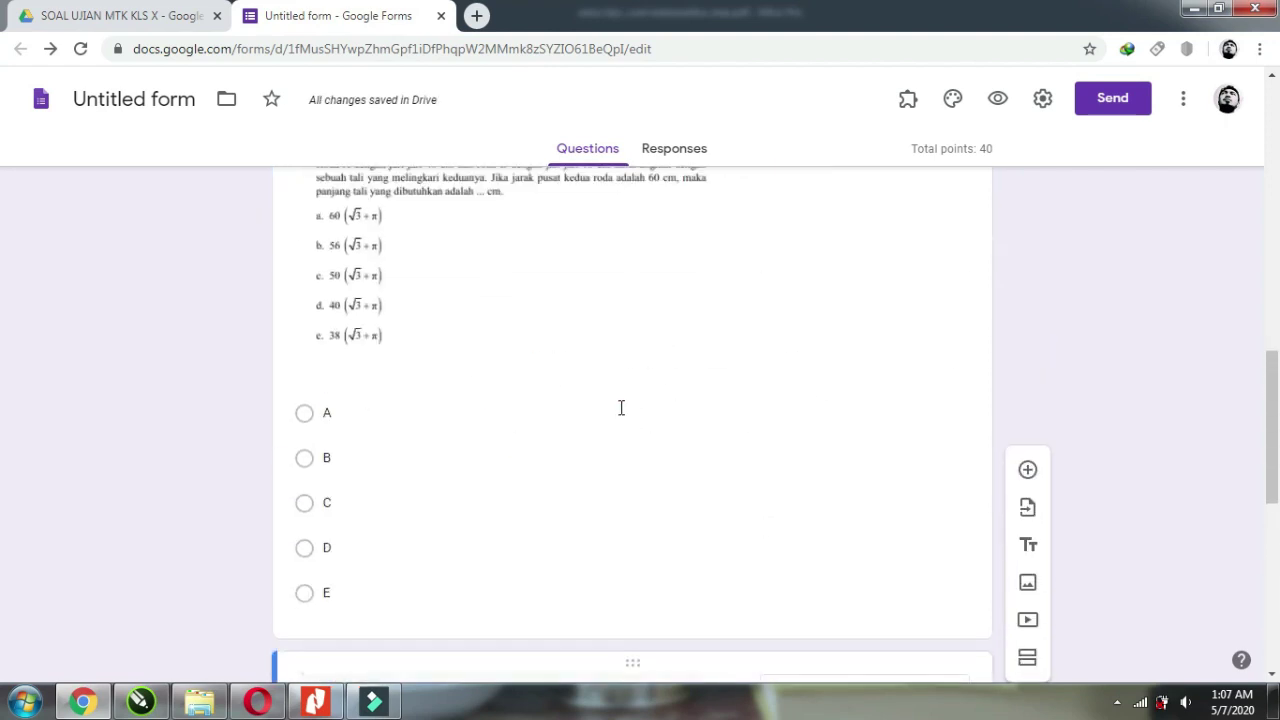
pyautogui.click(621, 407)
pyautogui.scroll(-4, 700, 450)
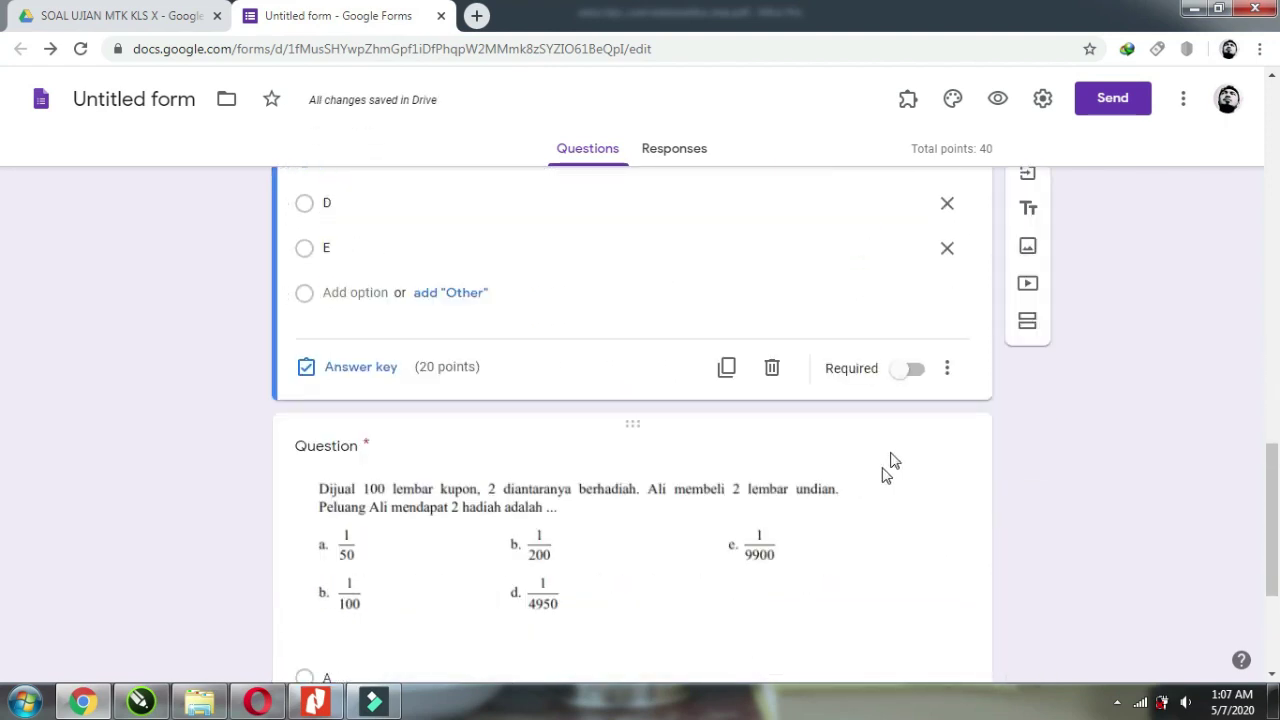
pyautogui.click(915, 370)
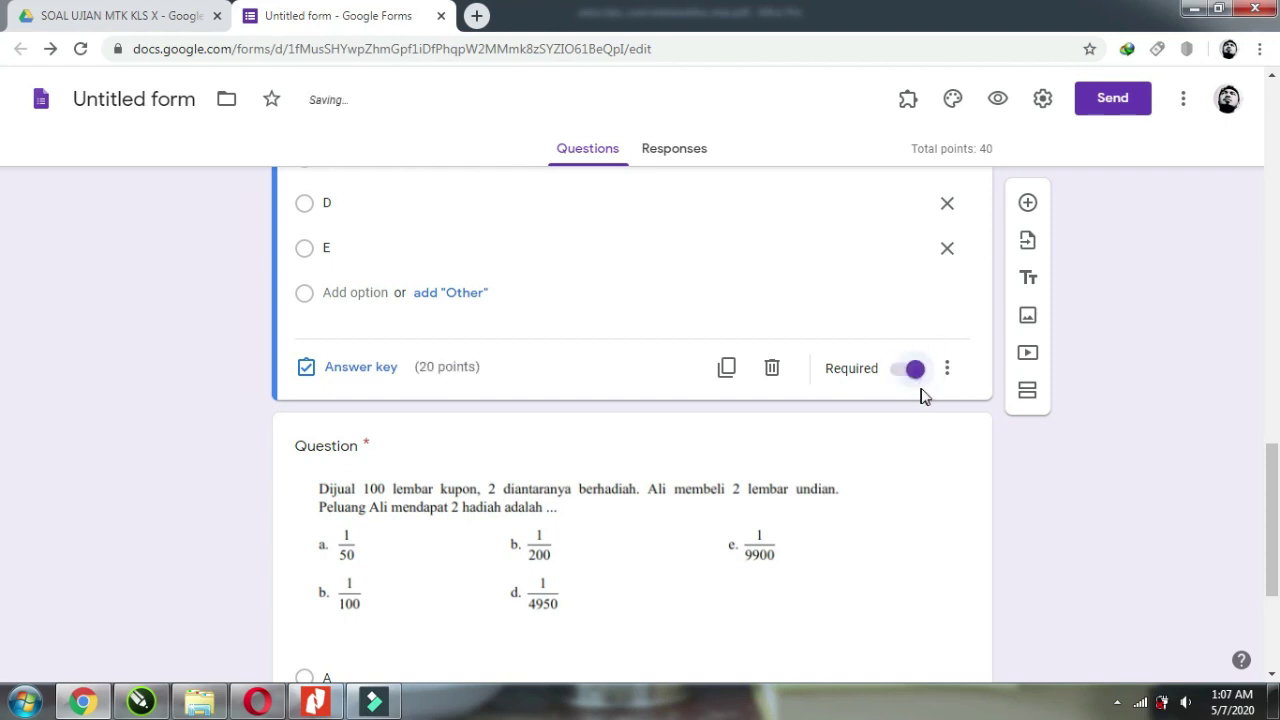
pyautogui.click(940, 412)
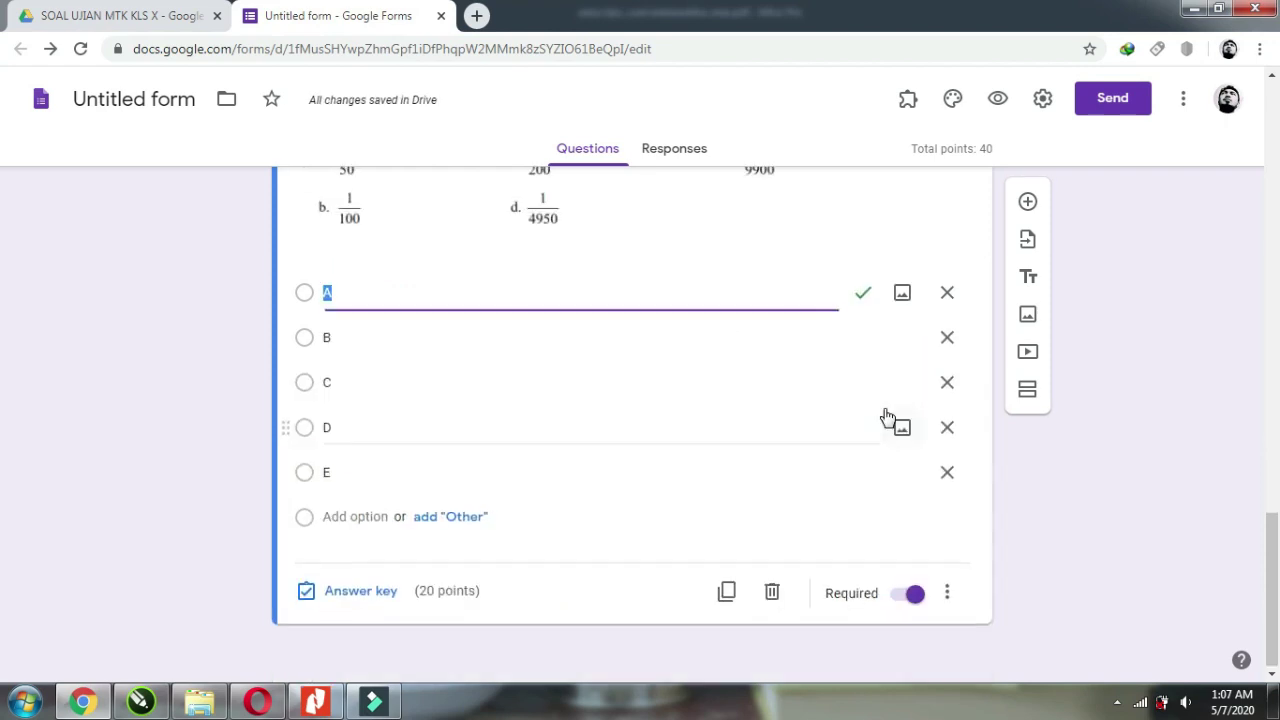
# Add a new question and insert image file 3 into it.
pyautogui.click(1029, 208)
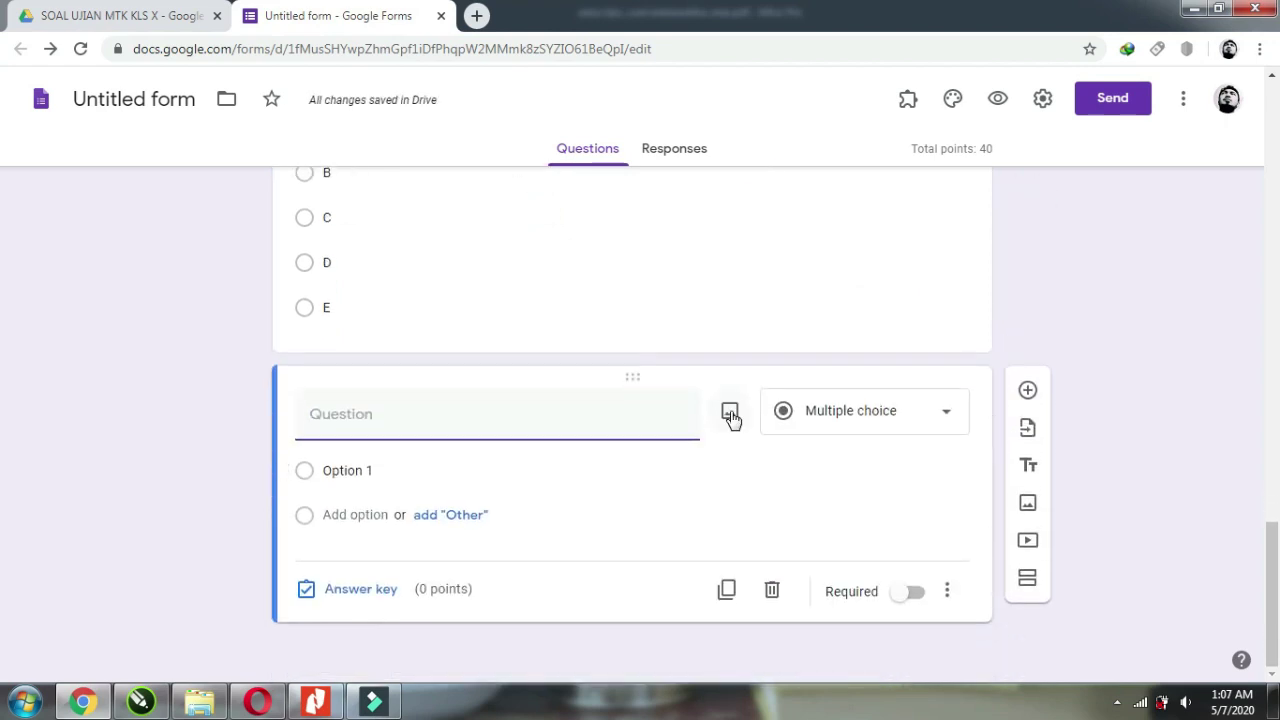
pyautogui.click(730, 416)
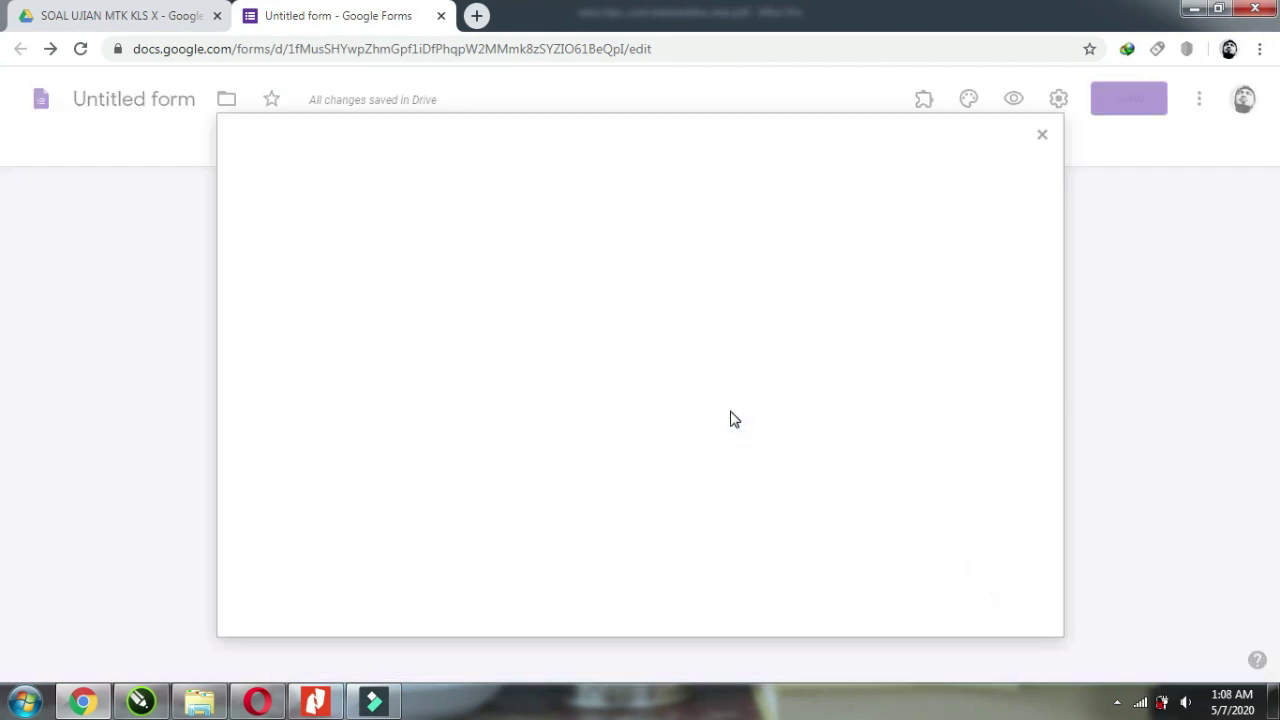
pyautogui.click(651, 503)
pyautogui.click(426, 180)
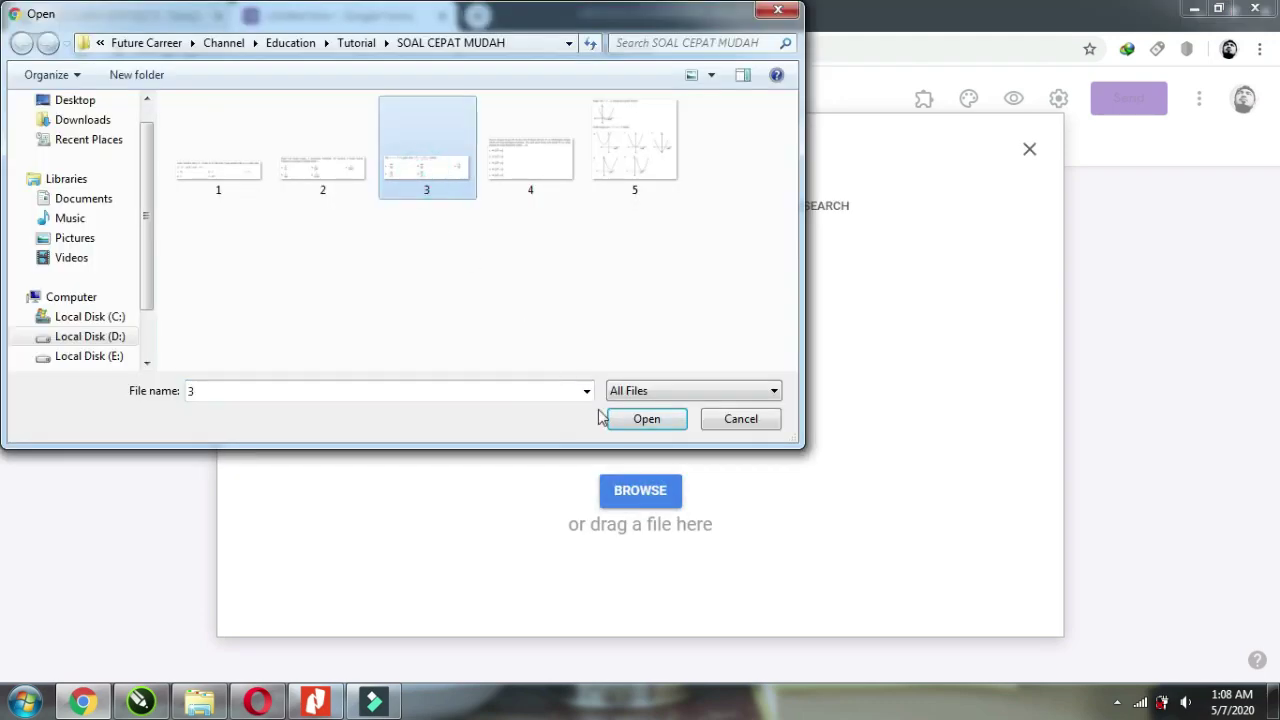
pyautogui.click(640, 421)
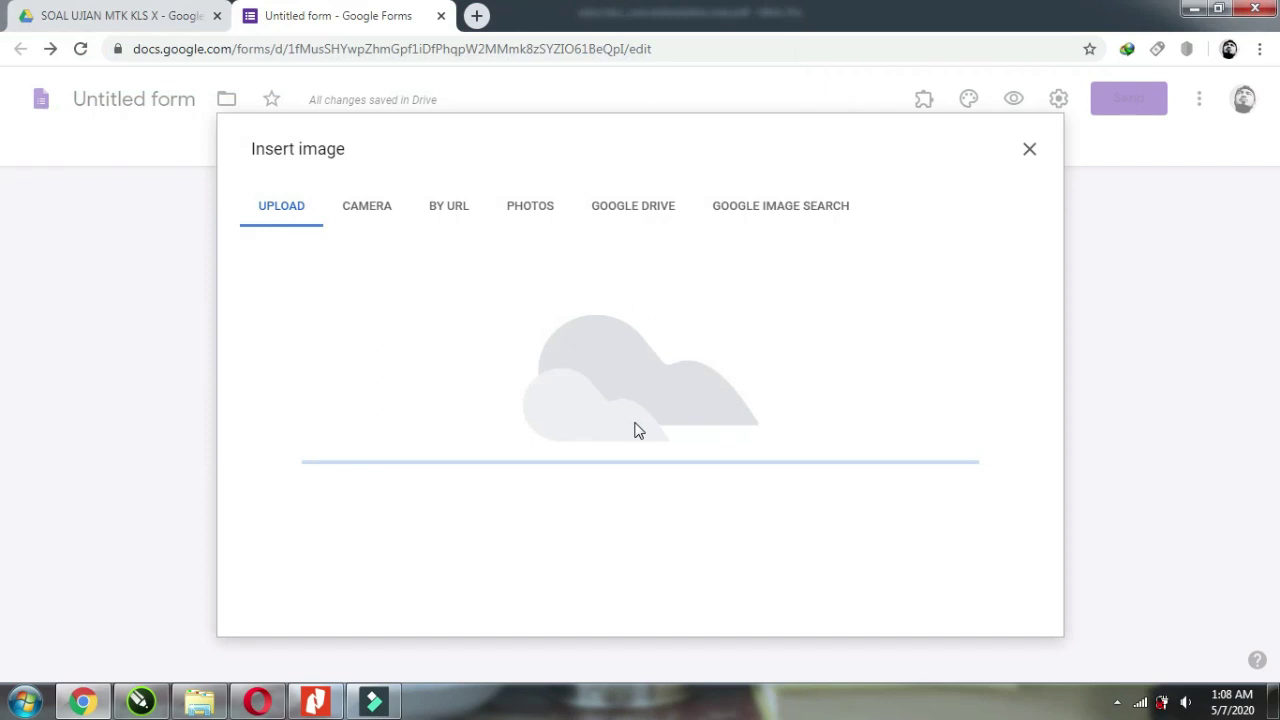
# Fill in answer options A, B, C and D for the ratio question.
pyautogui.click(341, 476)
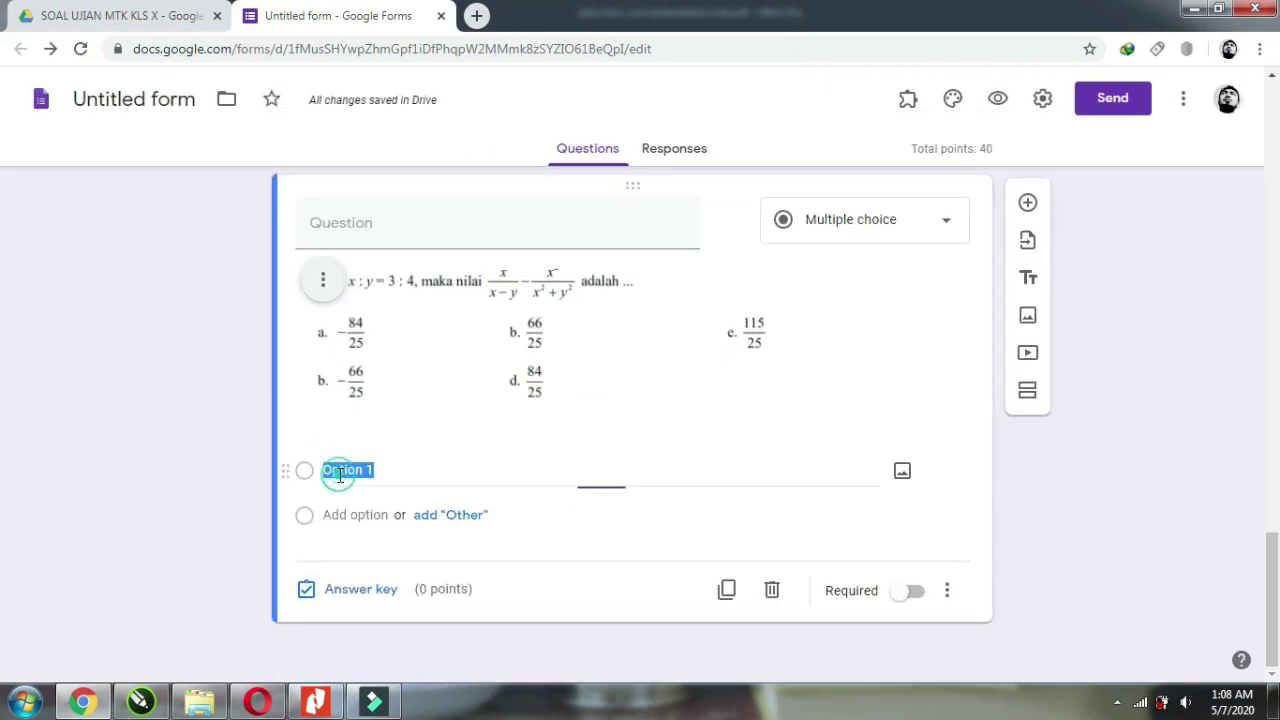
pyautogui.write('A')
pyautogui.click(360, 514)
pyautogui.write('B')
pyautogui.click(365, 560)
pyautogui.write('C')
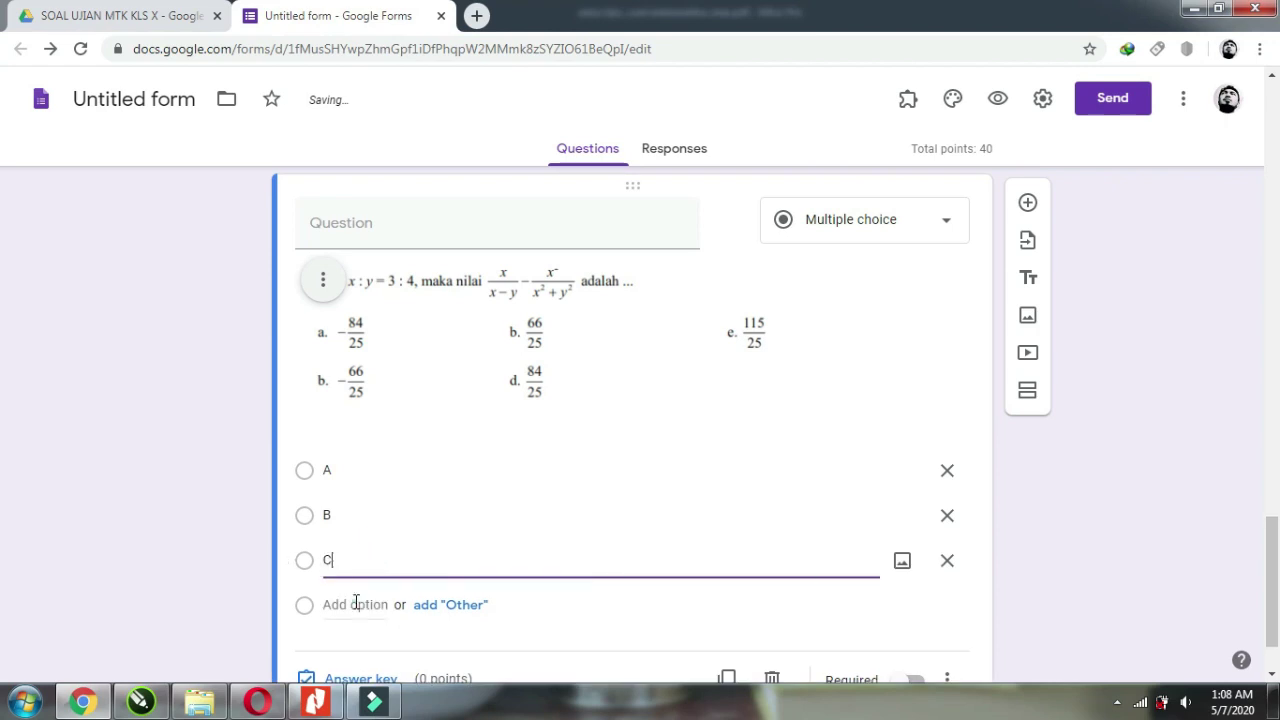
pyautogui.click(355, 604)
pyautogui.write('D')
# Key D as the ratio question's correct answer worth 20 points.
pyautogui.scroll(-2, 531, 551)
pyautogui.click(365, 592)
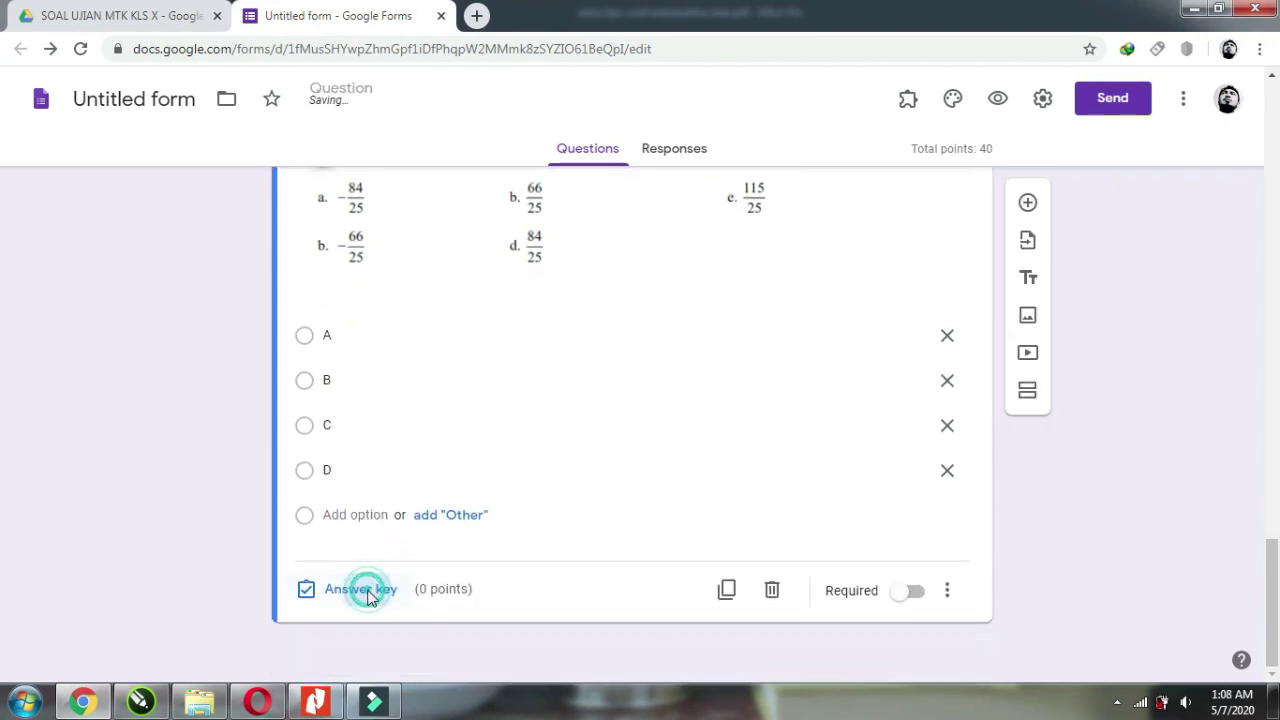
pyautogui.write('2')
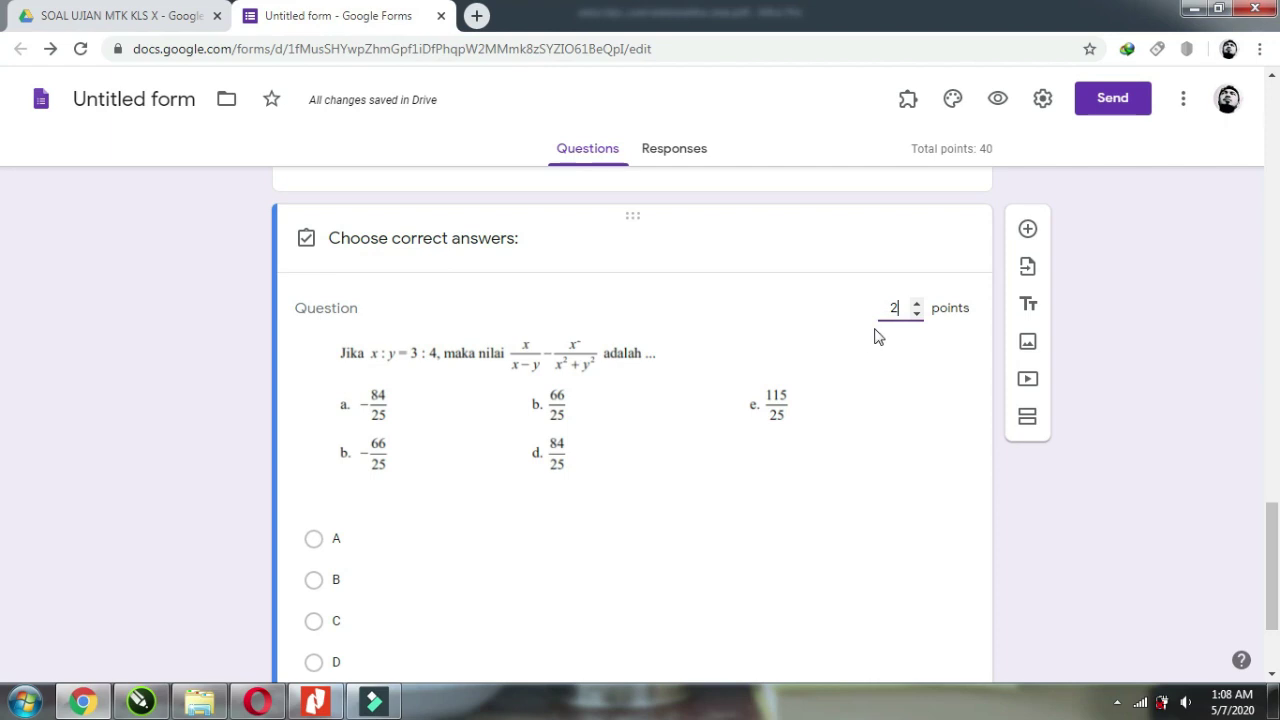
pyautogui.write('0')
pyautogui.scroll(-2, 470, 495)
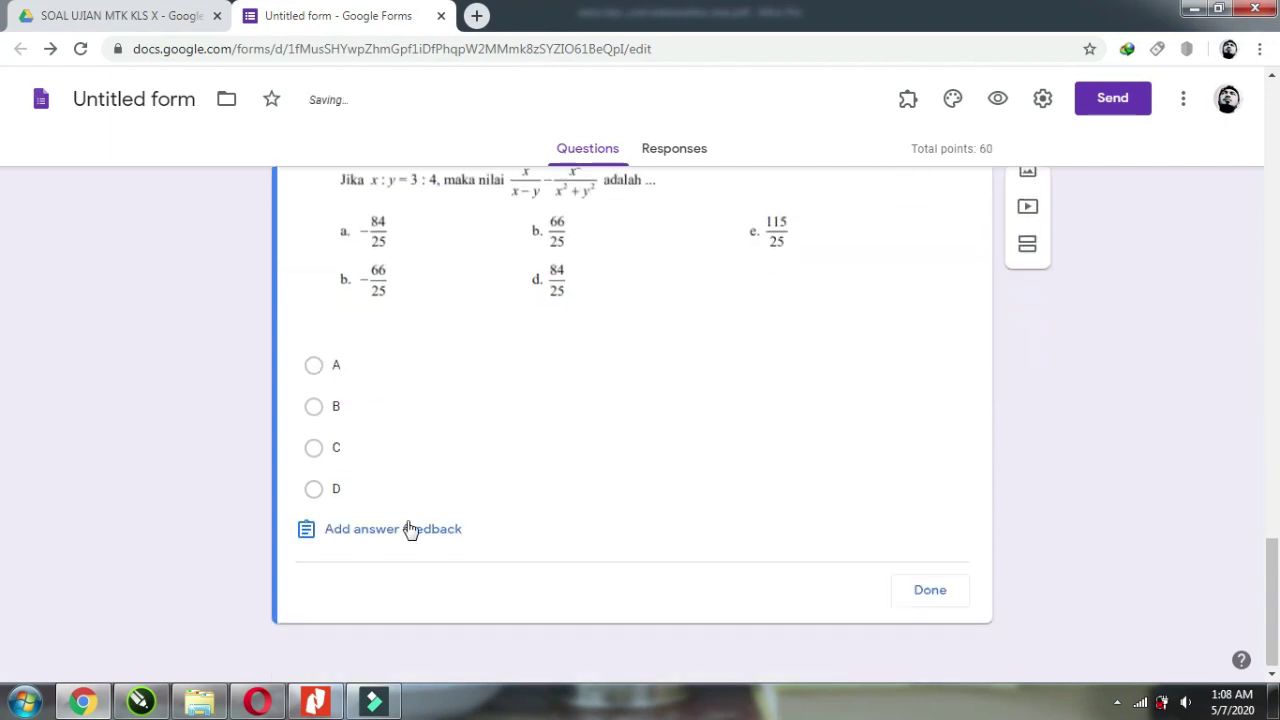
pyautogui.click(318, 495)
pyautogui.click(930, 590)
# Add option E and make the ratio question required.
pyautogui.click(357, 551)
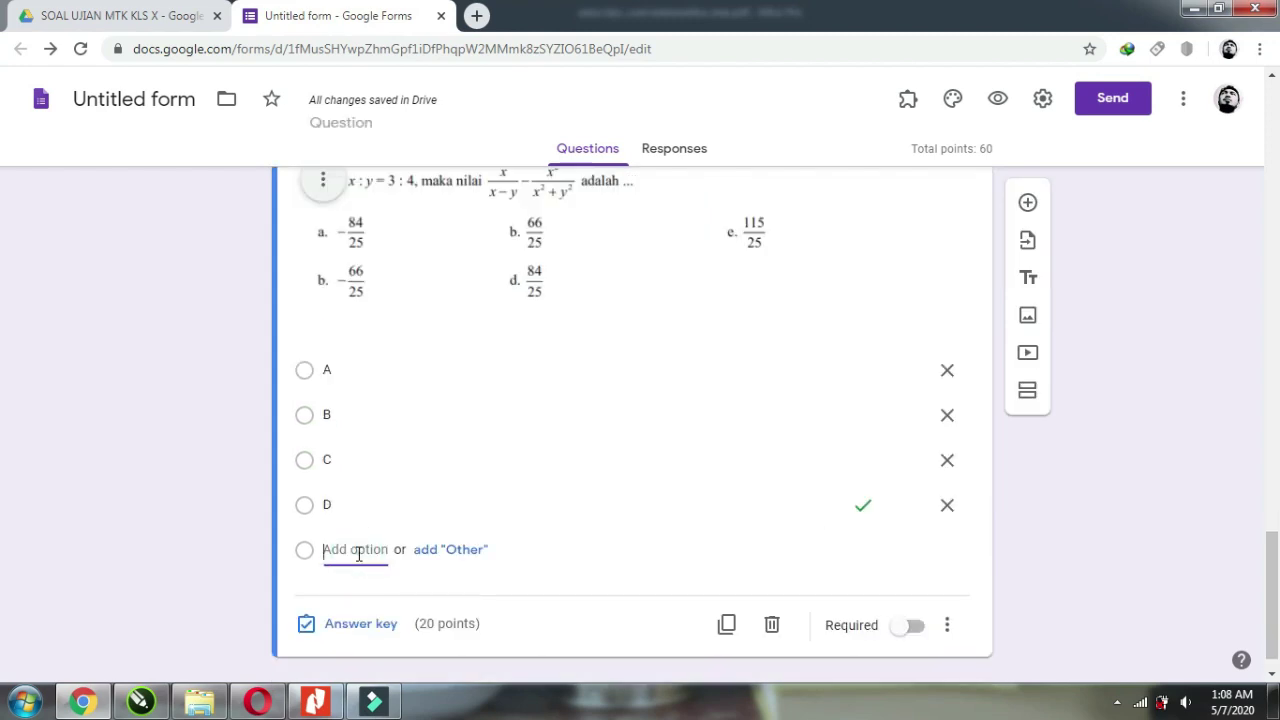
pyautogui.write('E')
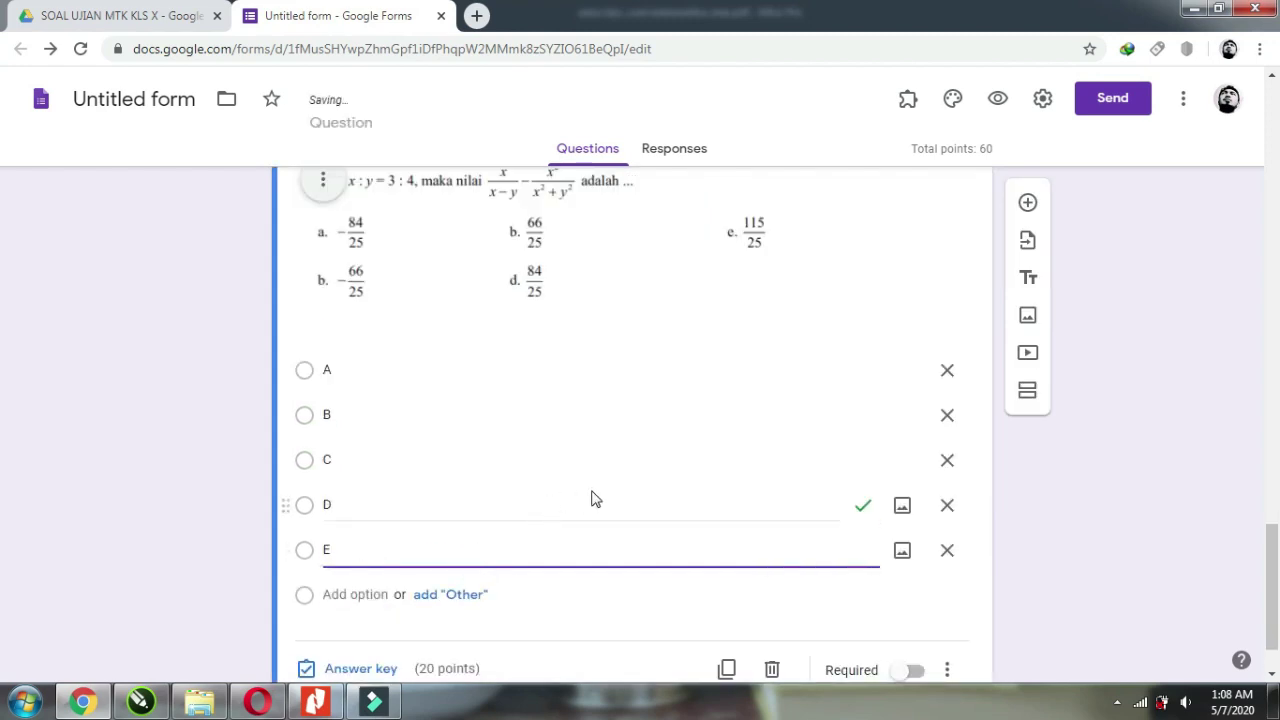
pyautogui.scroll(-1, 591, 499)
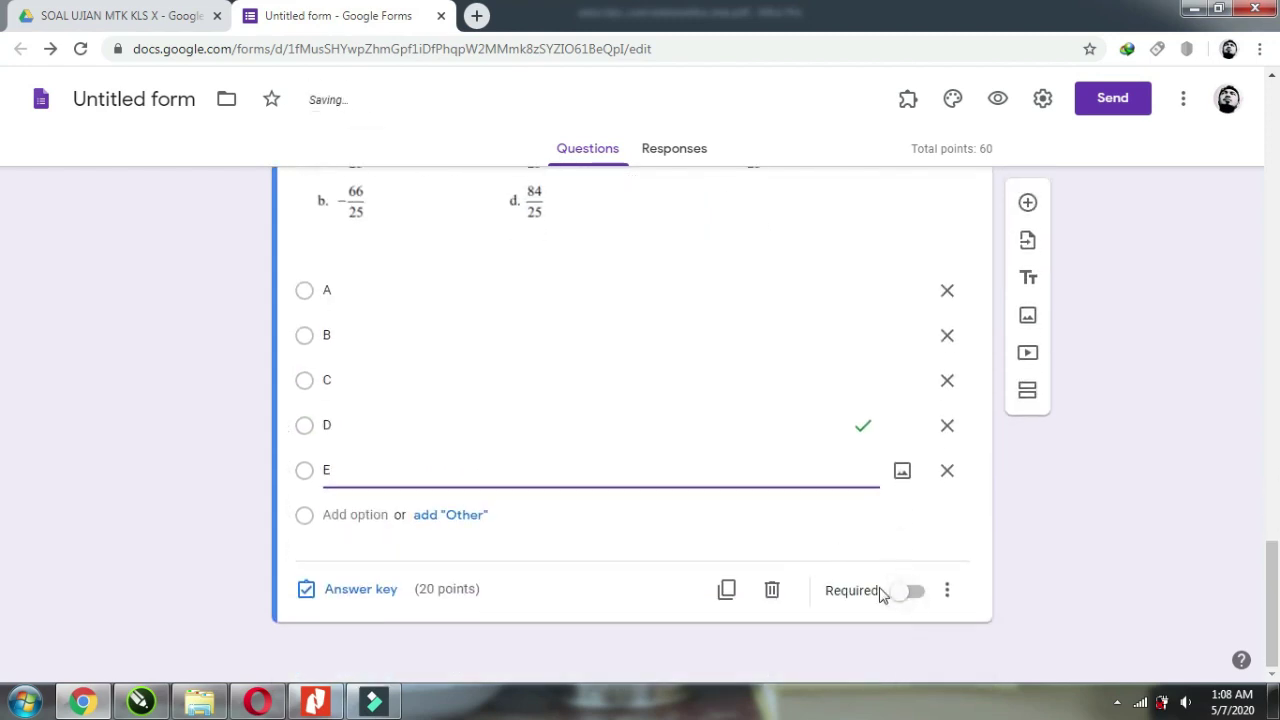
pyautogui.click(913, 592)
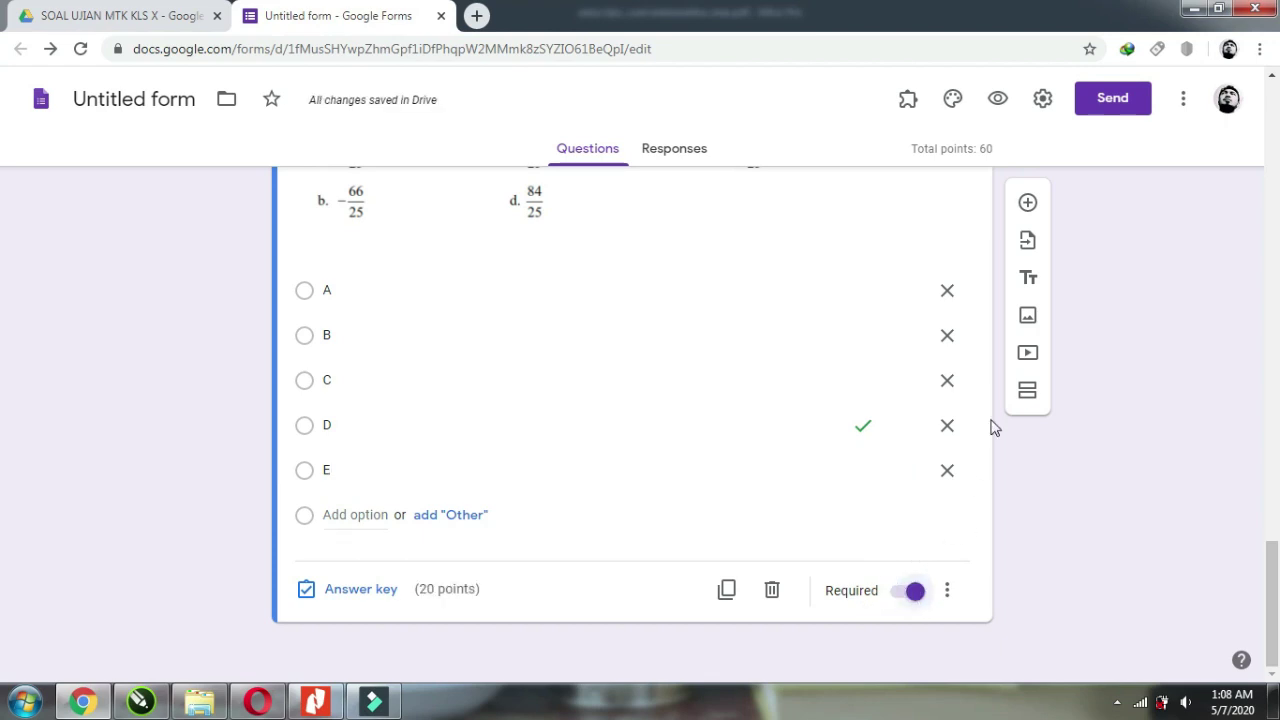
# Add another question with the wheel-and-rope image and options A–E.
pyautogui.click(1027, 203)
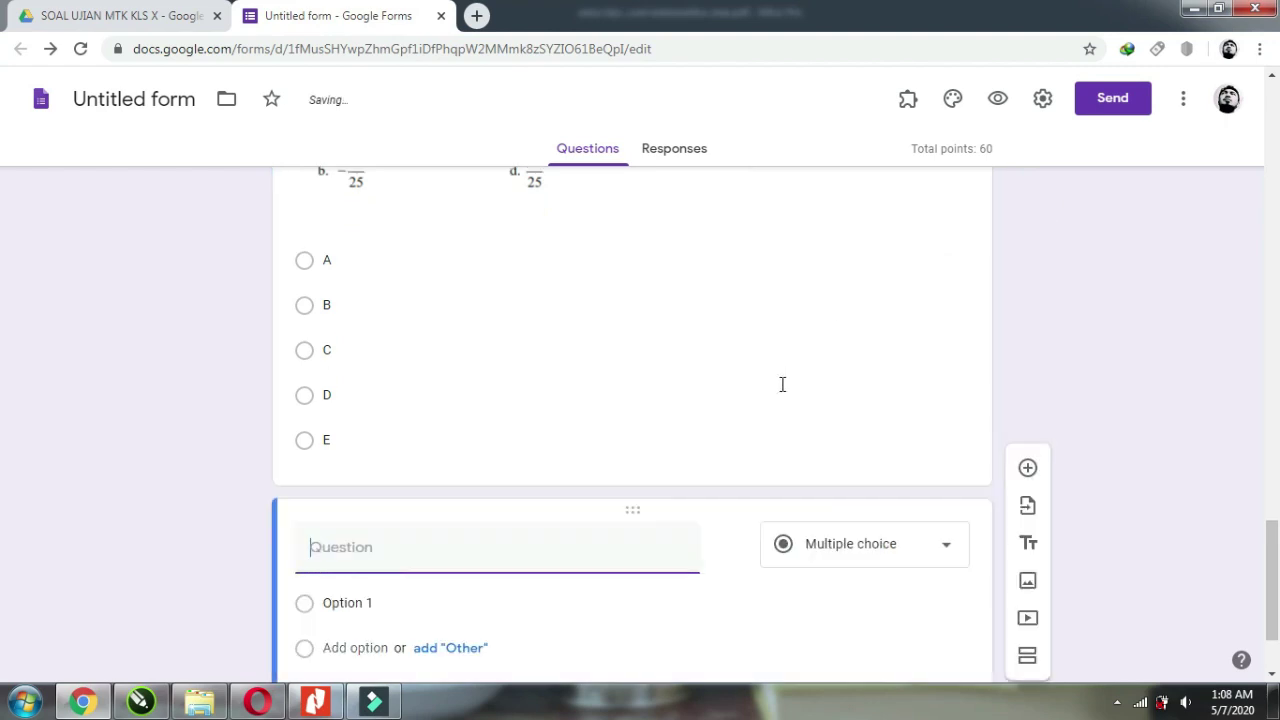
pyautogui.click(736, 554)
pyautogui.click(651, 492)
pyautogui.click(347, 539)
pyautogui.write('A')
pyautogui.press('Return')
pyautogui.write('B')
pyautogui.press('Return')
pyautogui.click(380, 454)
# Key E as the correct answer for 20 points and add a new blank question.
pyautogui.click(380, 590)
pyautogui.write('20')
pyautogui.scroll(-5, 600, 400)
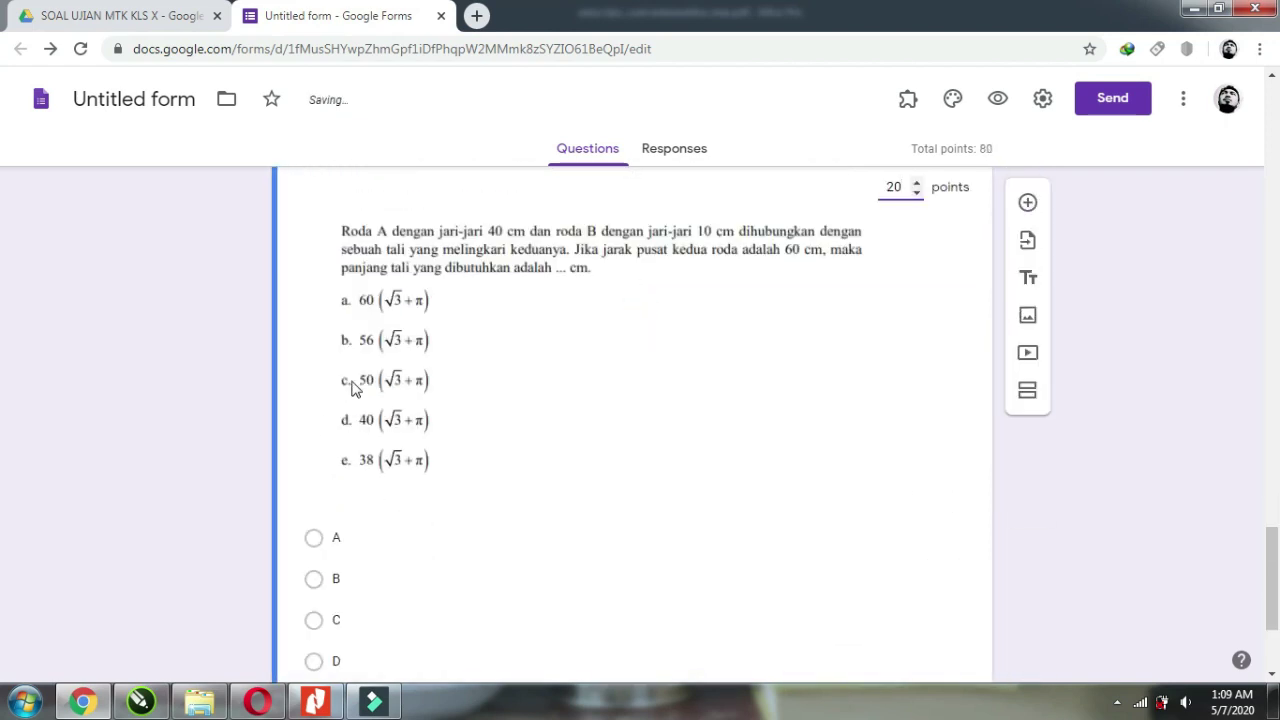
pyautogui.click(330, 514)
pyautogui.click(920, 619)
pyautogui.click(1028, 205)
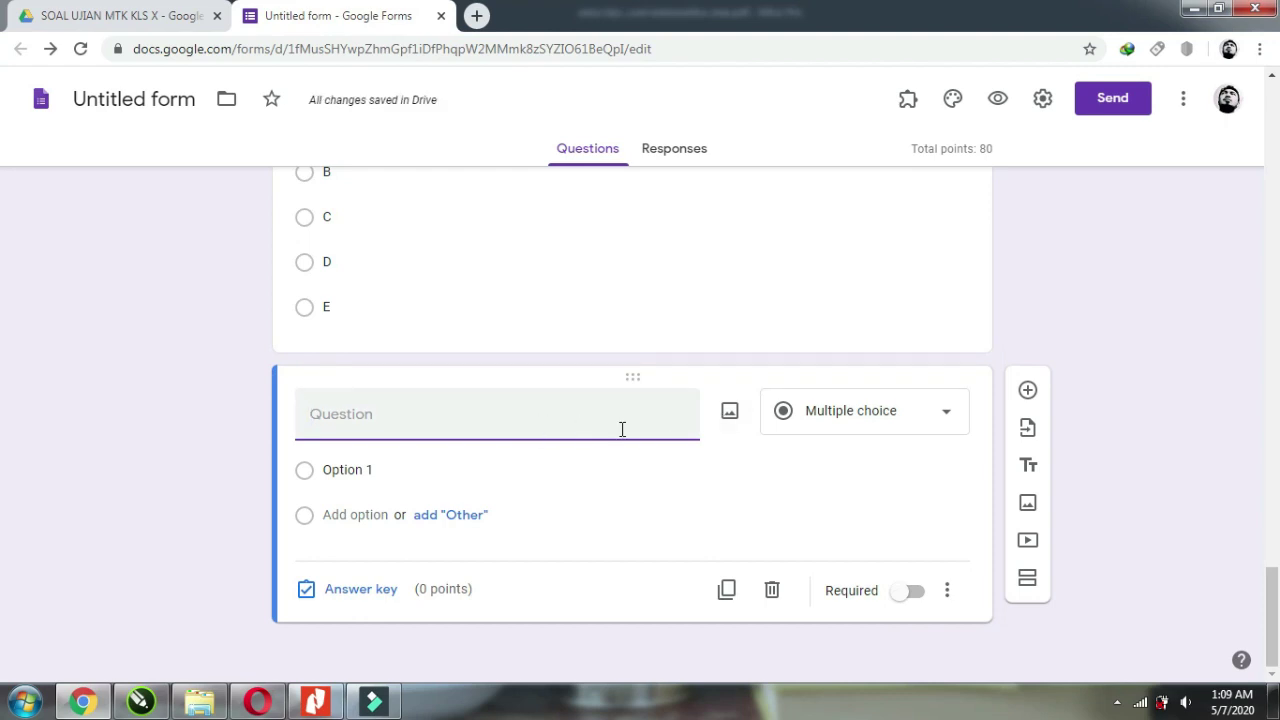
# Insert graph image file 5 into the question.
pyautogui.click(730, 413)
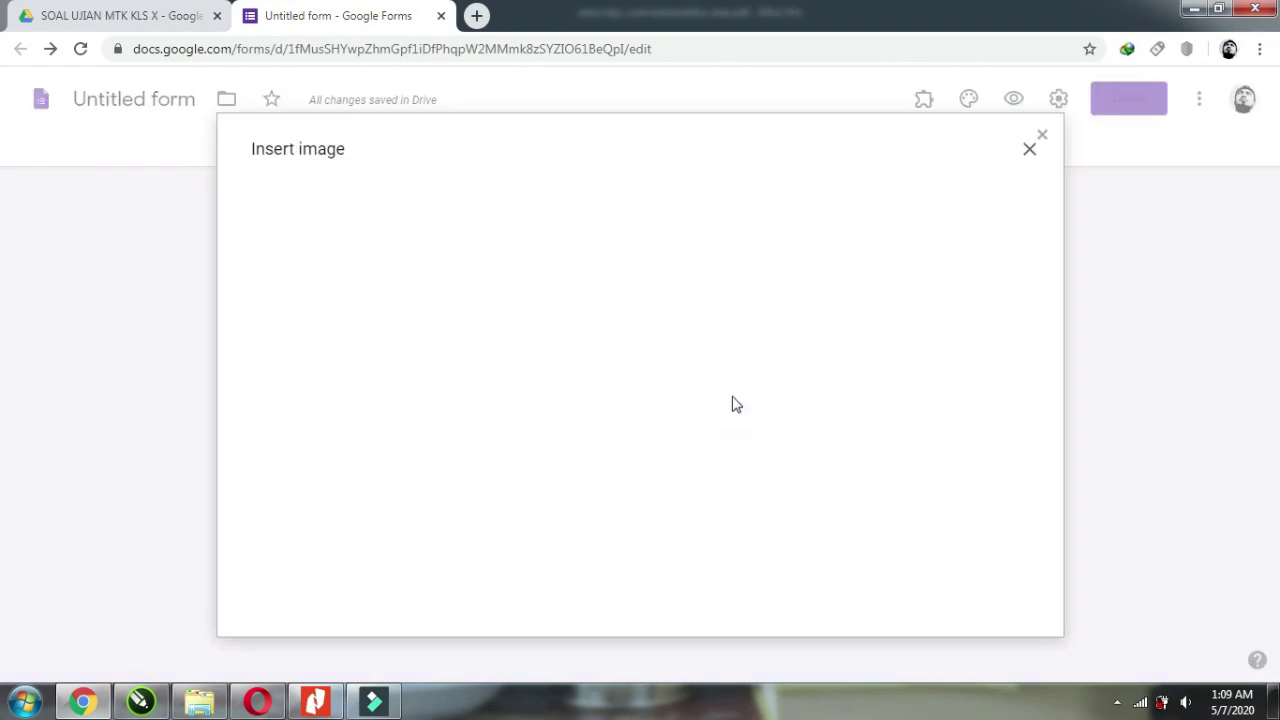
pyautogui.click(628, 165)
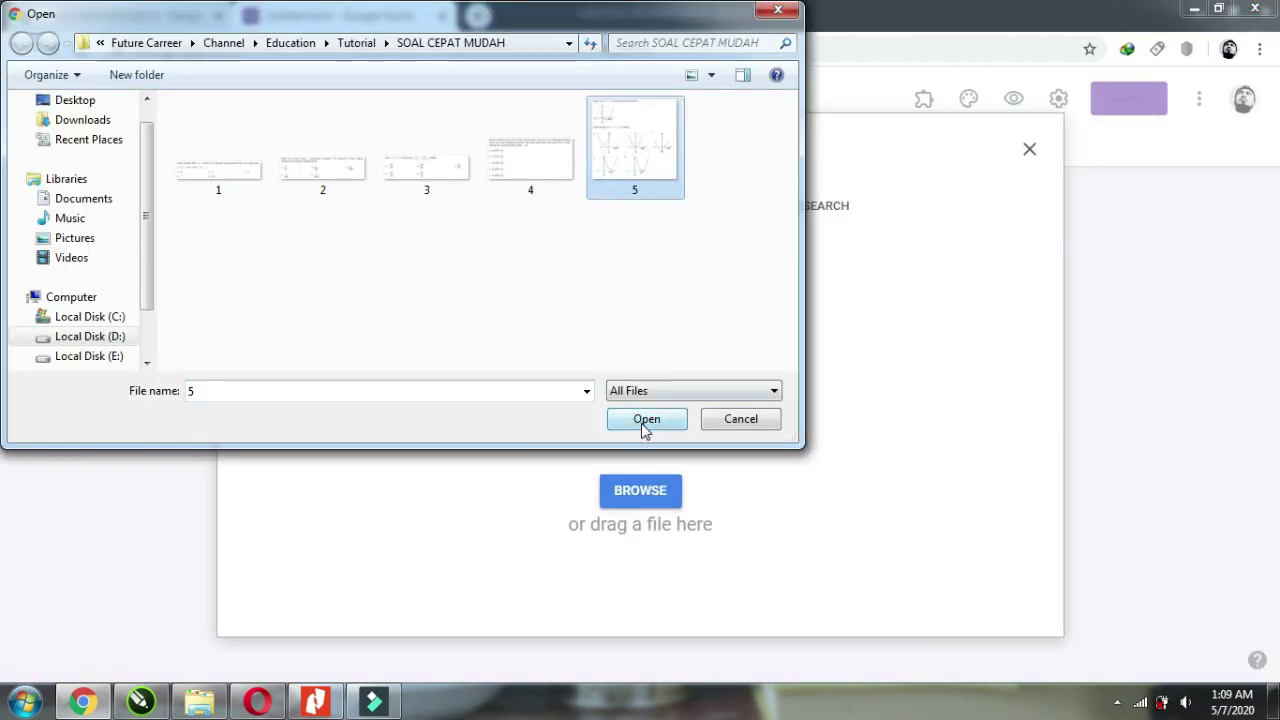
pyautogui.click(646, 420)
pyautogui.scroll(-2, 743, 378)
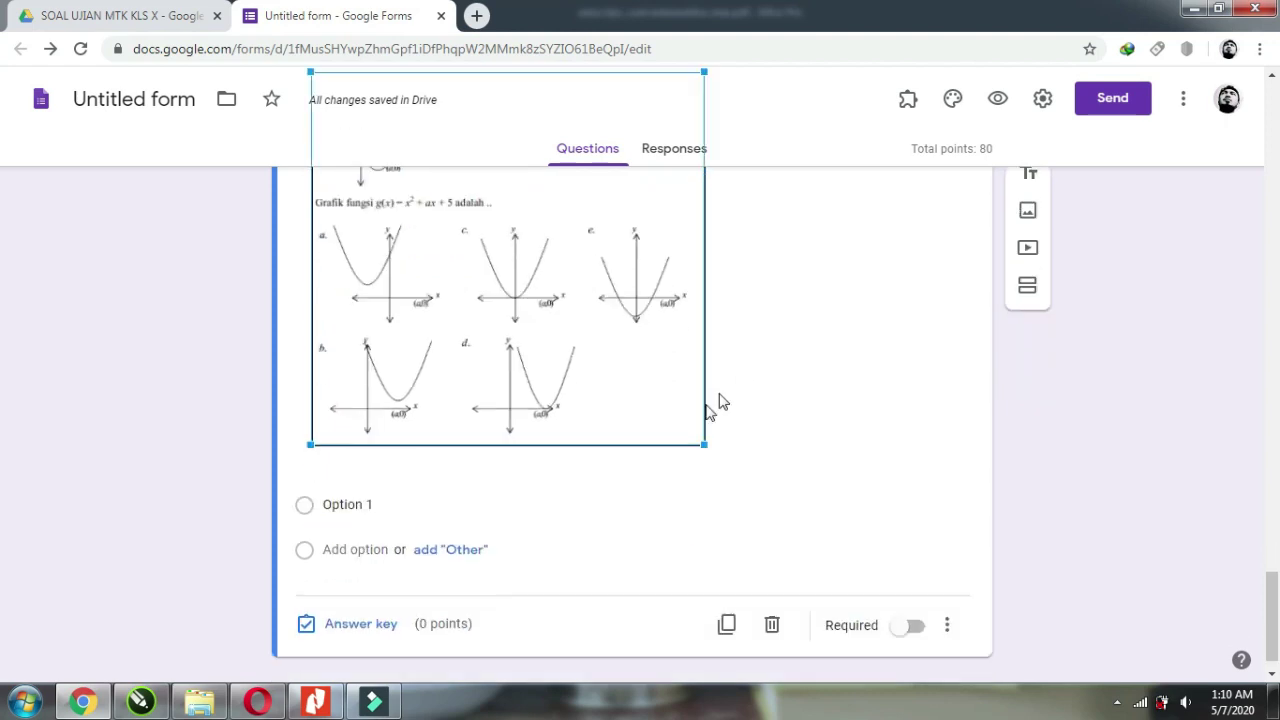
# Label the five answer options A, B, C, D and E.
pyautogui.click(370, 474)
pyautogui.write('A')
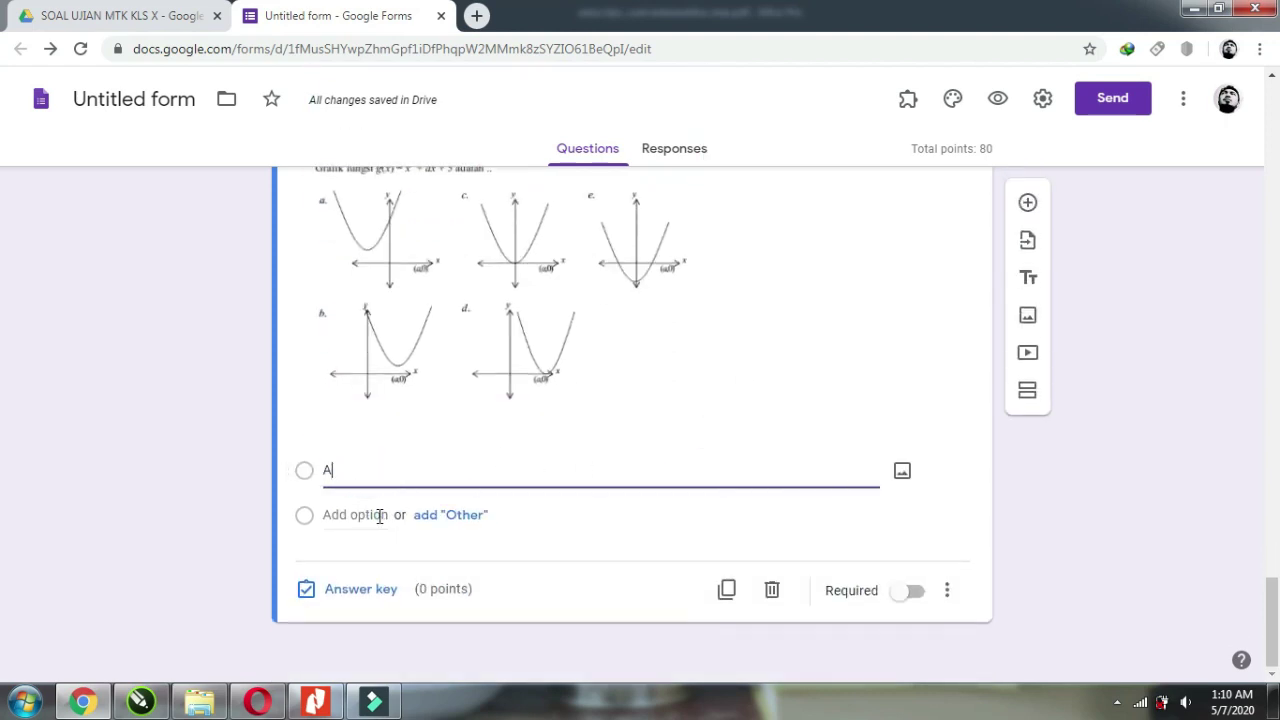
pyautogui.click(380, 515)
pyautogui.write('B')
pyautogui.click(370, 560)
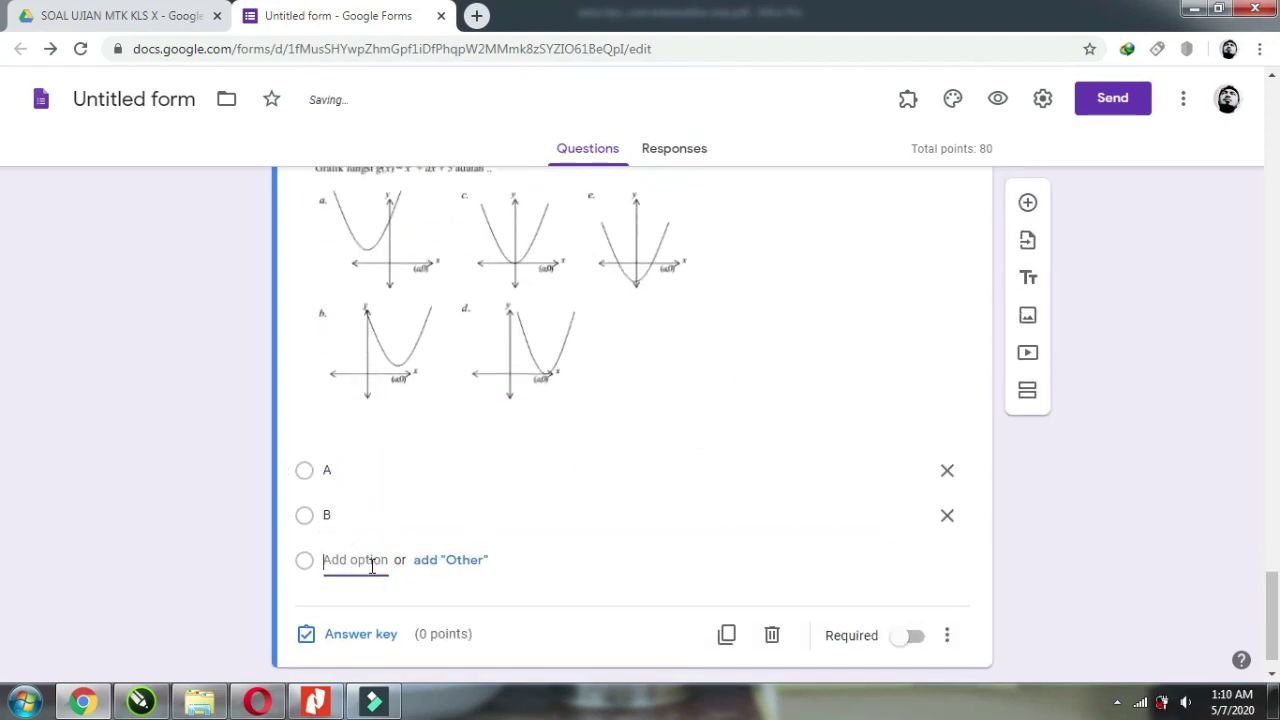
pyautogui.write('C')
pyautogui.click(371, 603)
pyautogui.write('D')
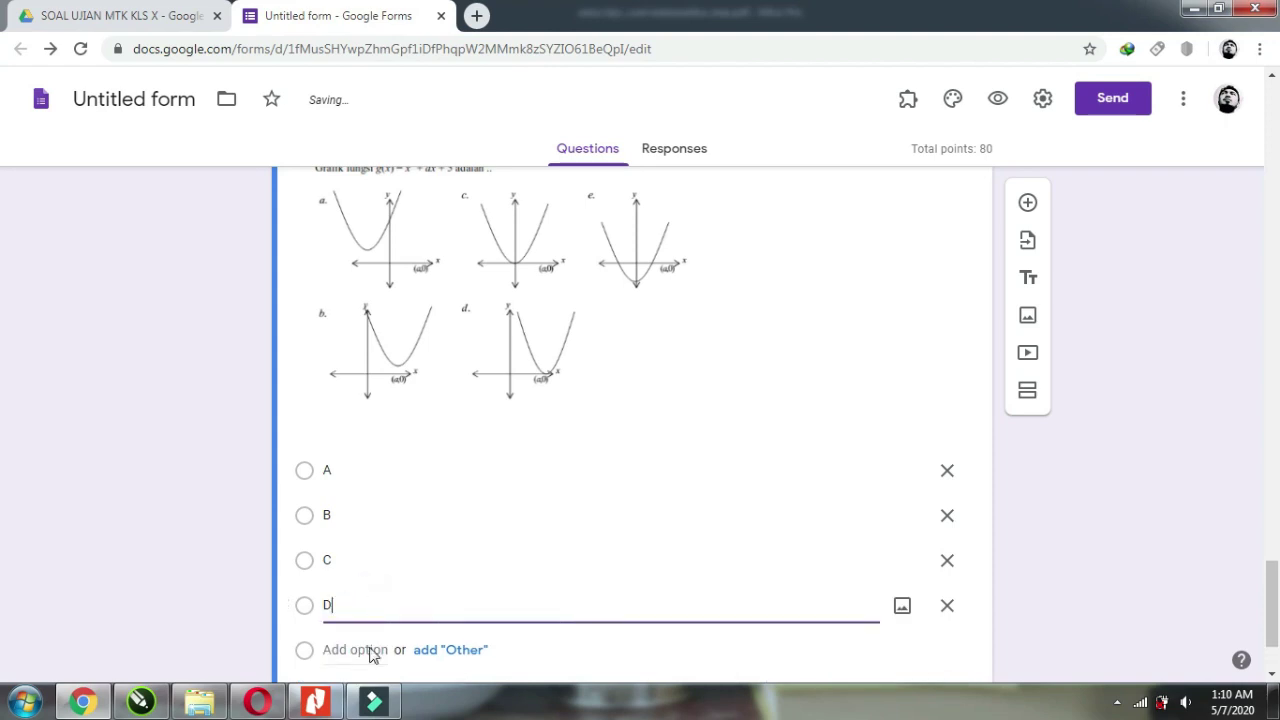
pyautogui.click(368, 649)
pyautogui.write('E')
# Key A as the 20-point correct answer and make the graph question required.
pyautogui.scroll(-2, 556, 520)
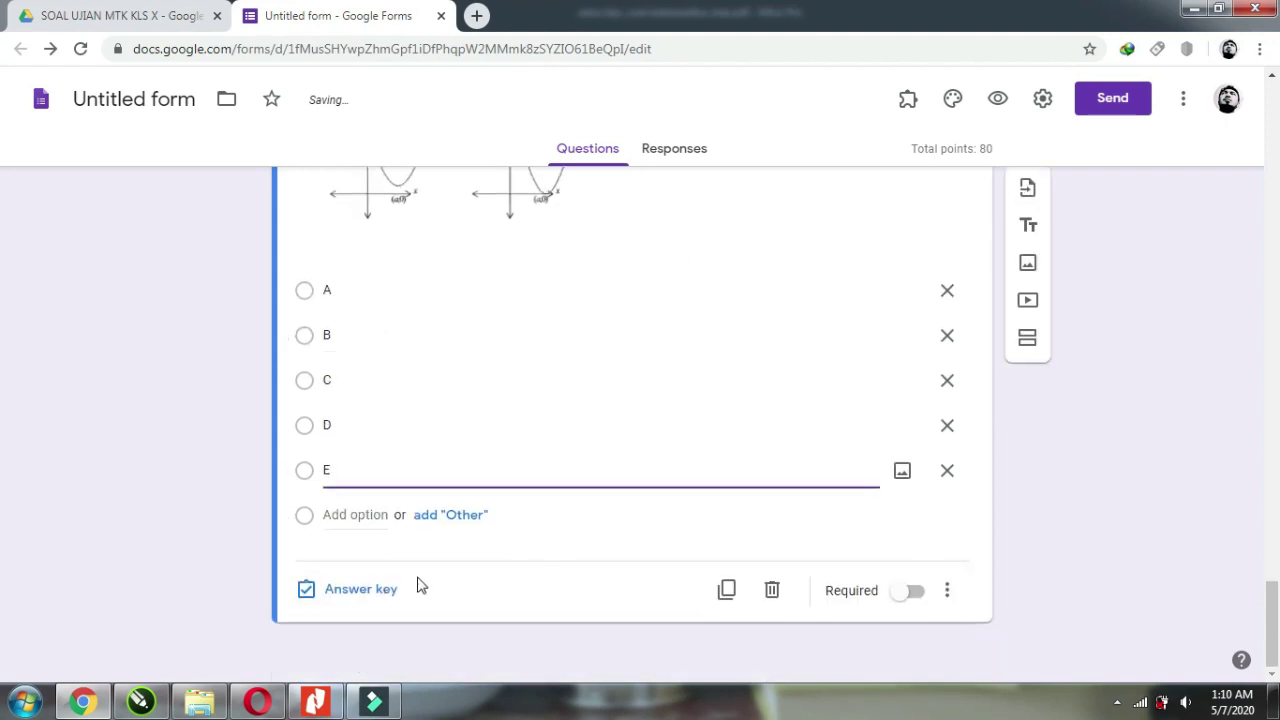
pyautogui.click(366, 594)
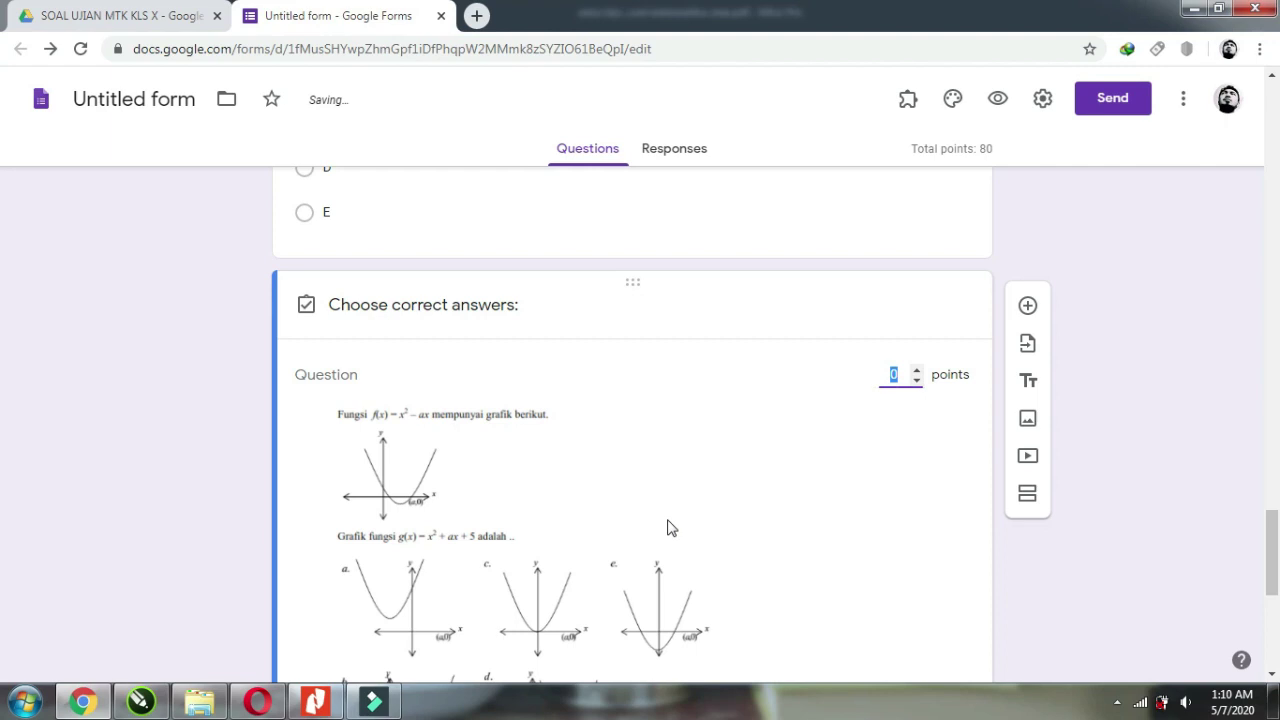
pyautogui.write('0')
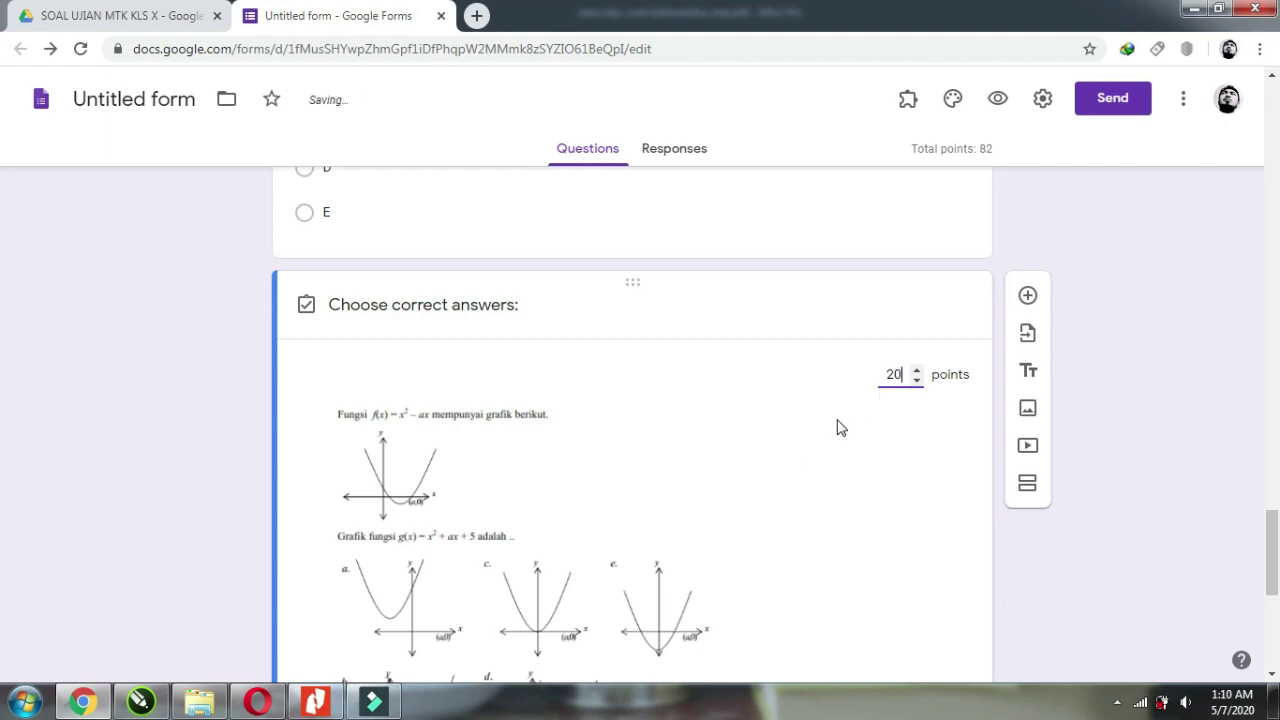
pyautogui.scroll(-5, 717, 506)
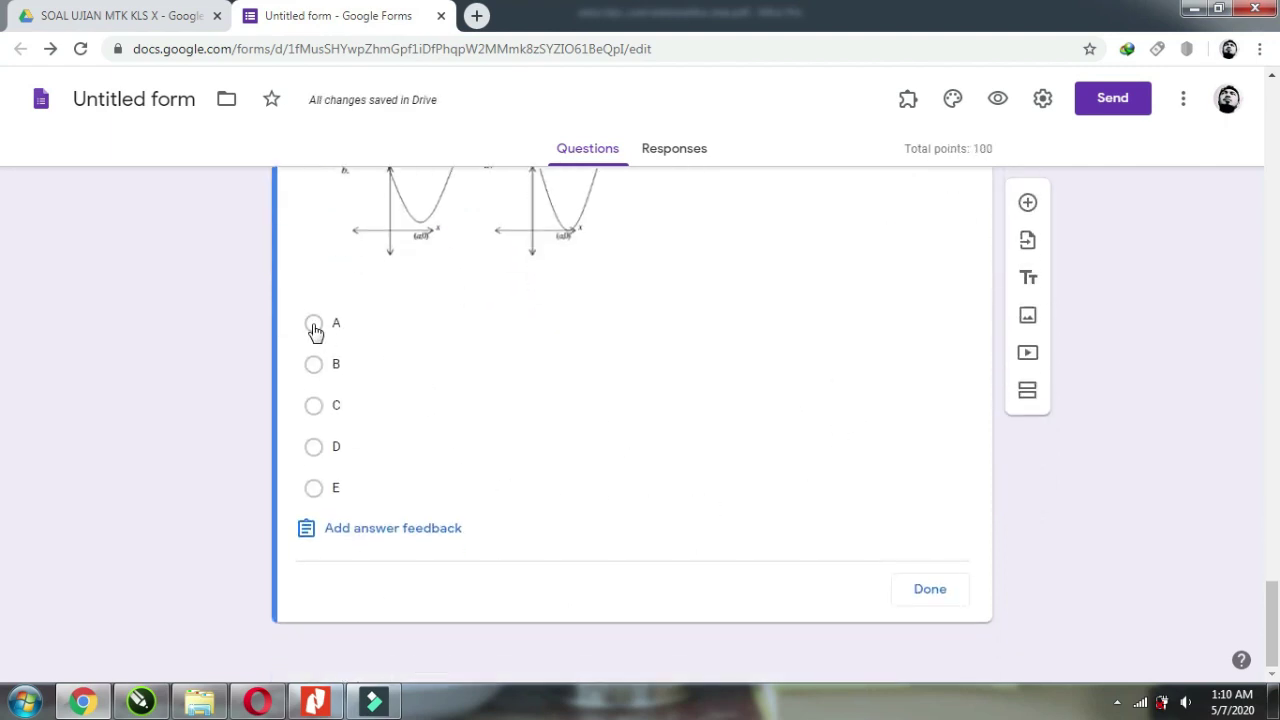
pyautogui.click(313, 325)
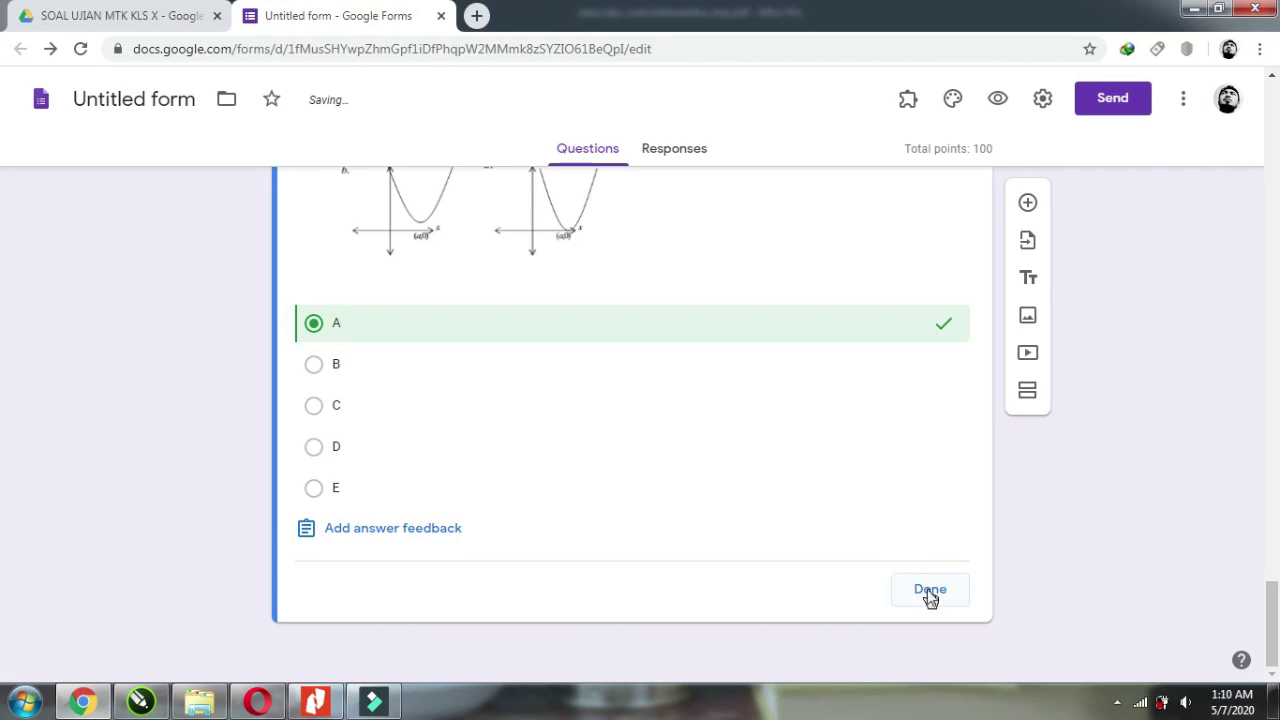
pyautogui.click(929, 590)
pyautogui.scroll(-4, 929, 537)
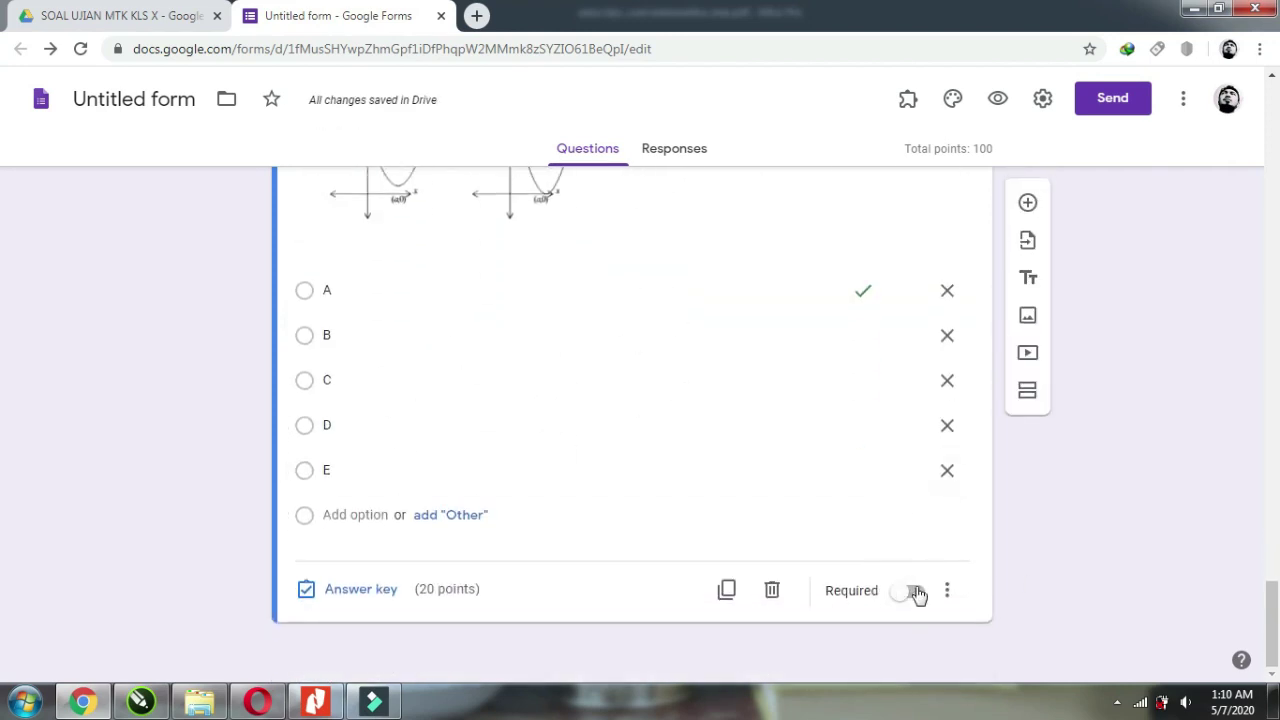
pyautogui.click(914, 596)
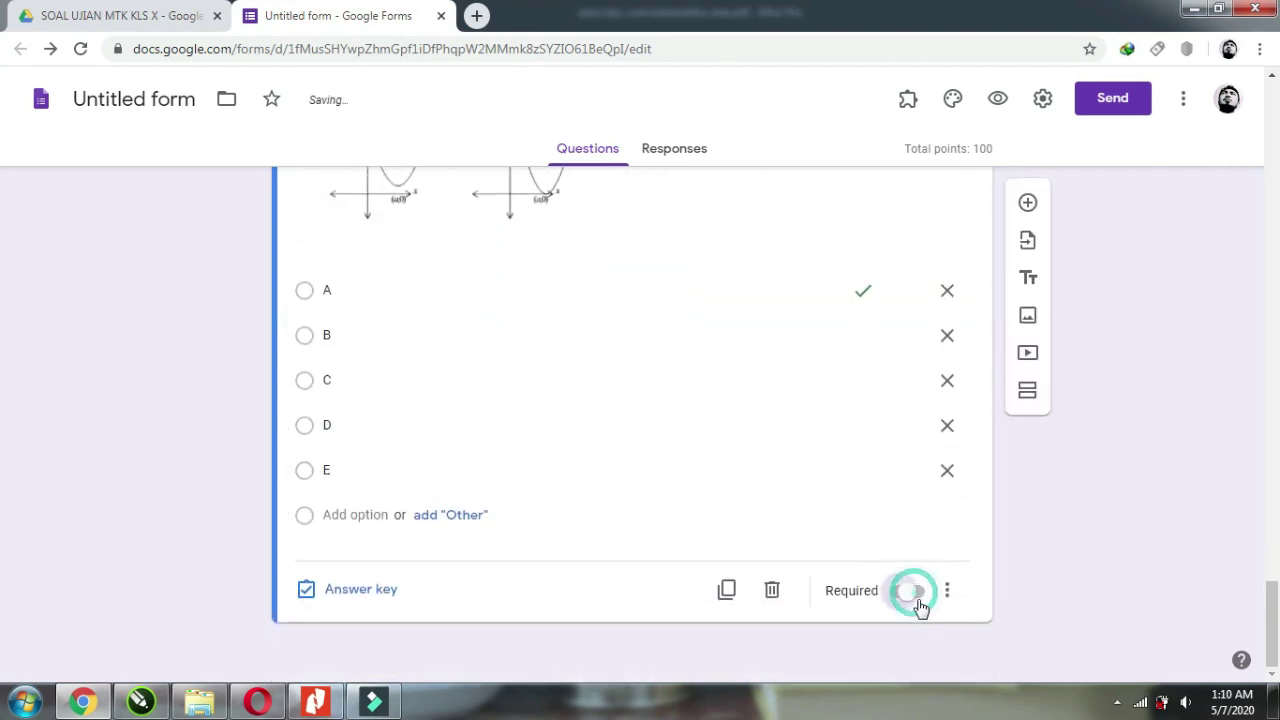
pyautogui.scroll(4, 889, 566)
pyautogui.scroll(3, 860, 495)
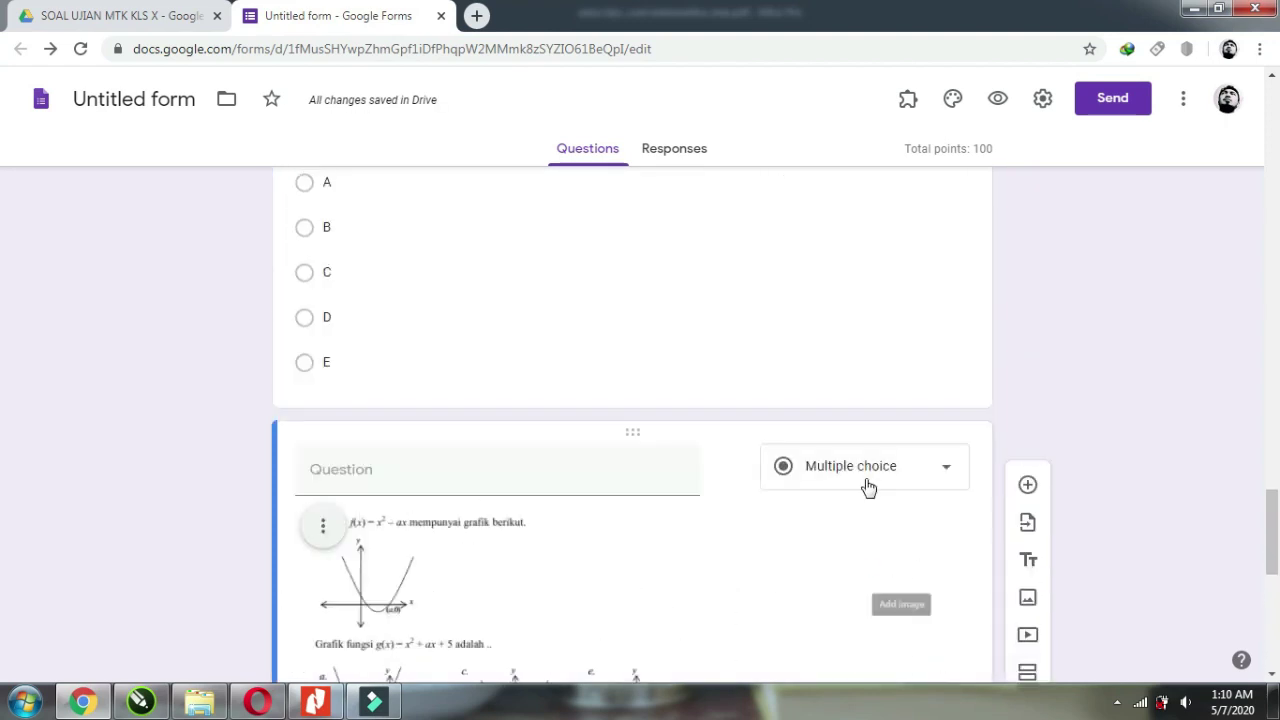
pyautogui.scroll(-12, 866, 486)
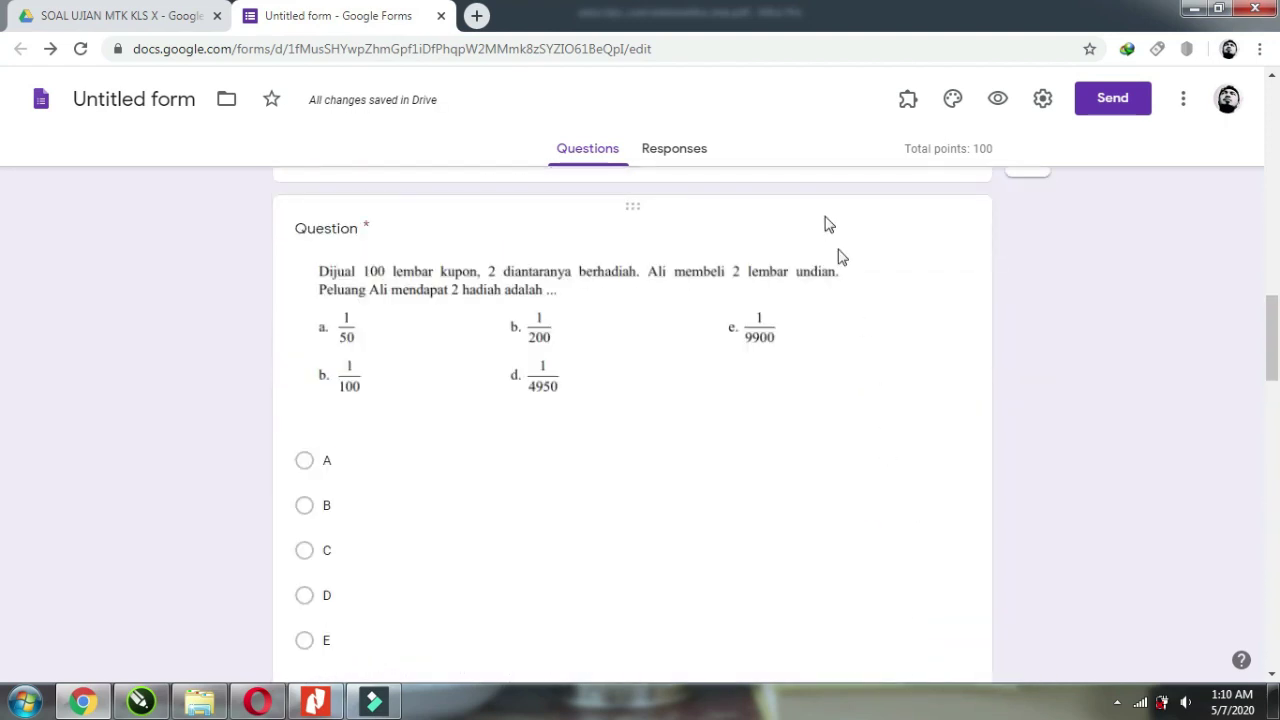
# Title the form UJIAN MATEMATIKA, then go to its Responses page.
pyautogui.scroll(10, 200, 129)
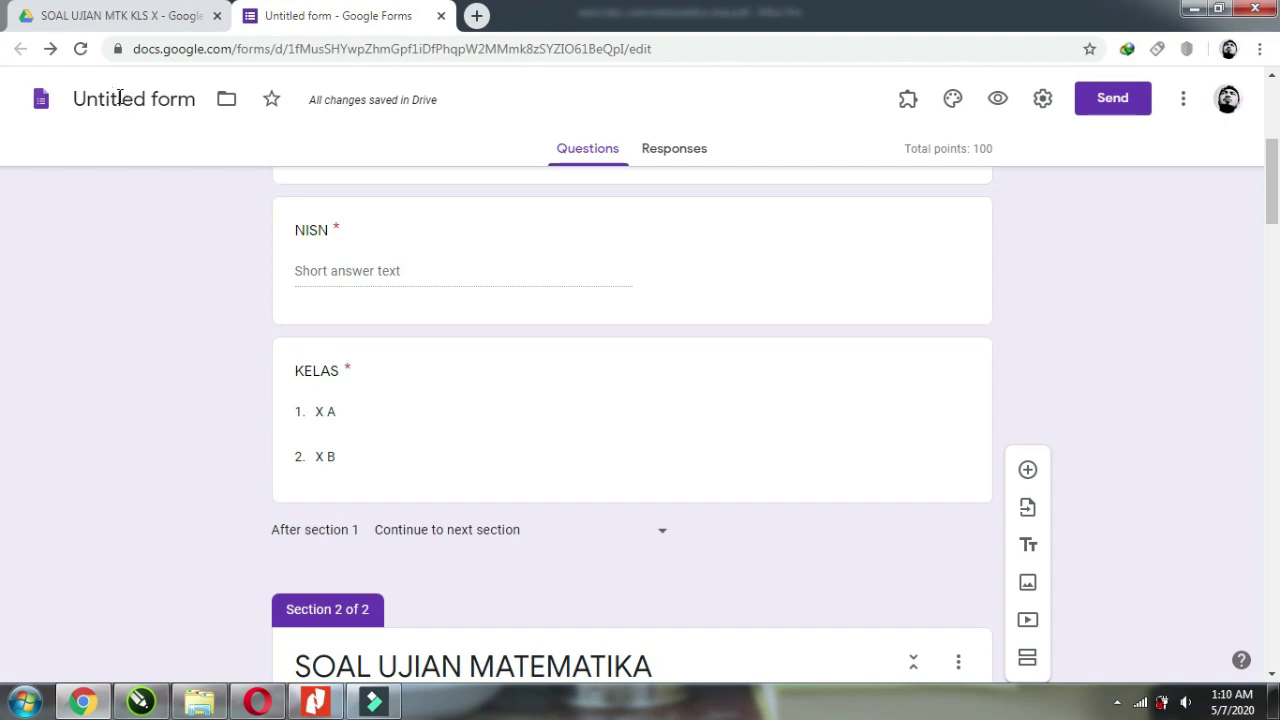
pyautogui.scroll(4, 149, 220)
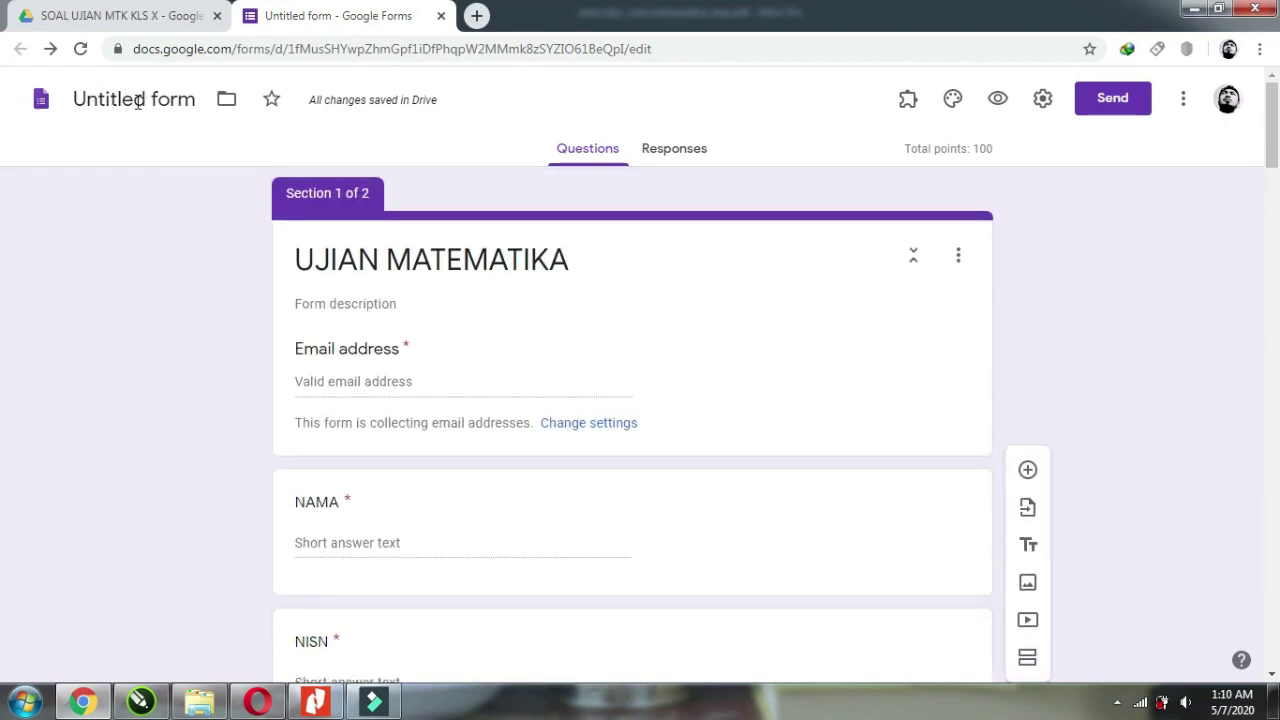
pyautogui.click(137, 101)
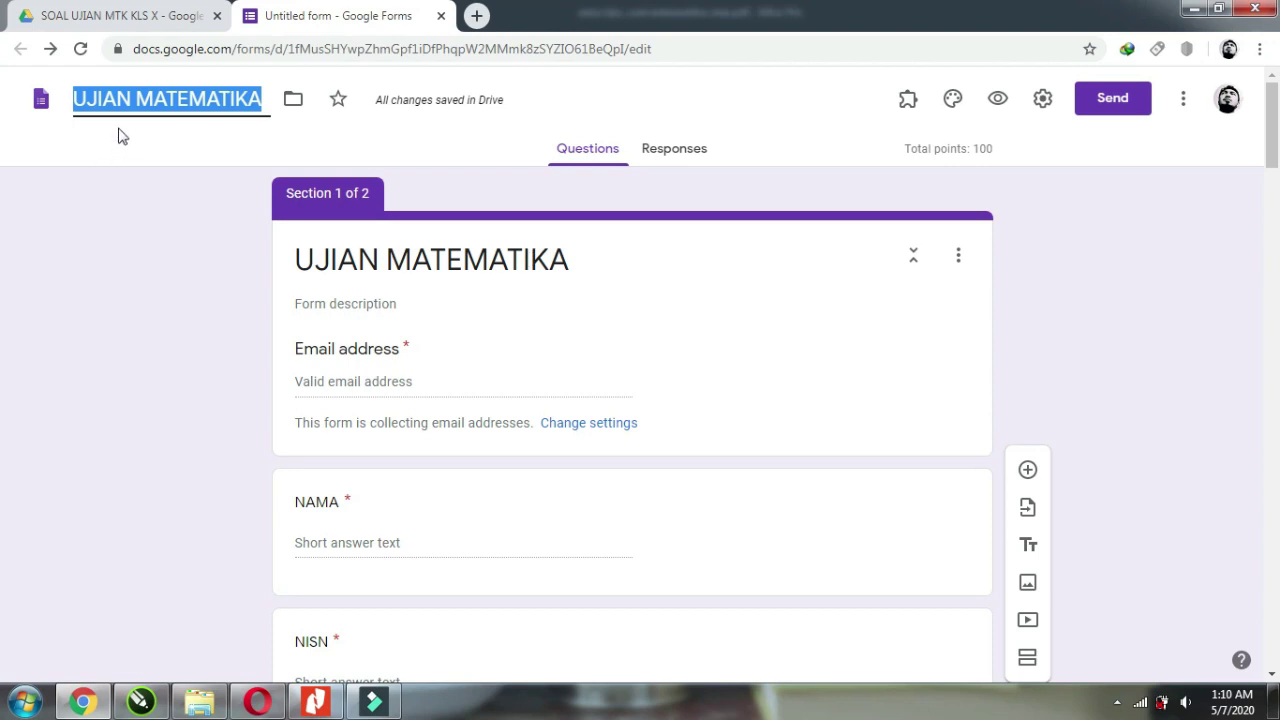
pyautogui.click(680, 159)
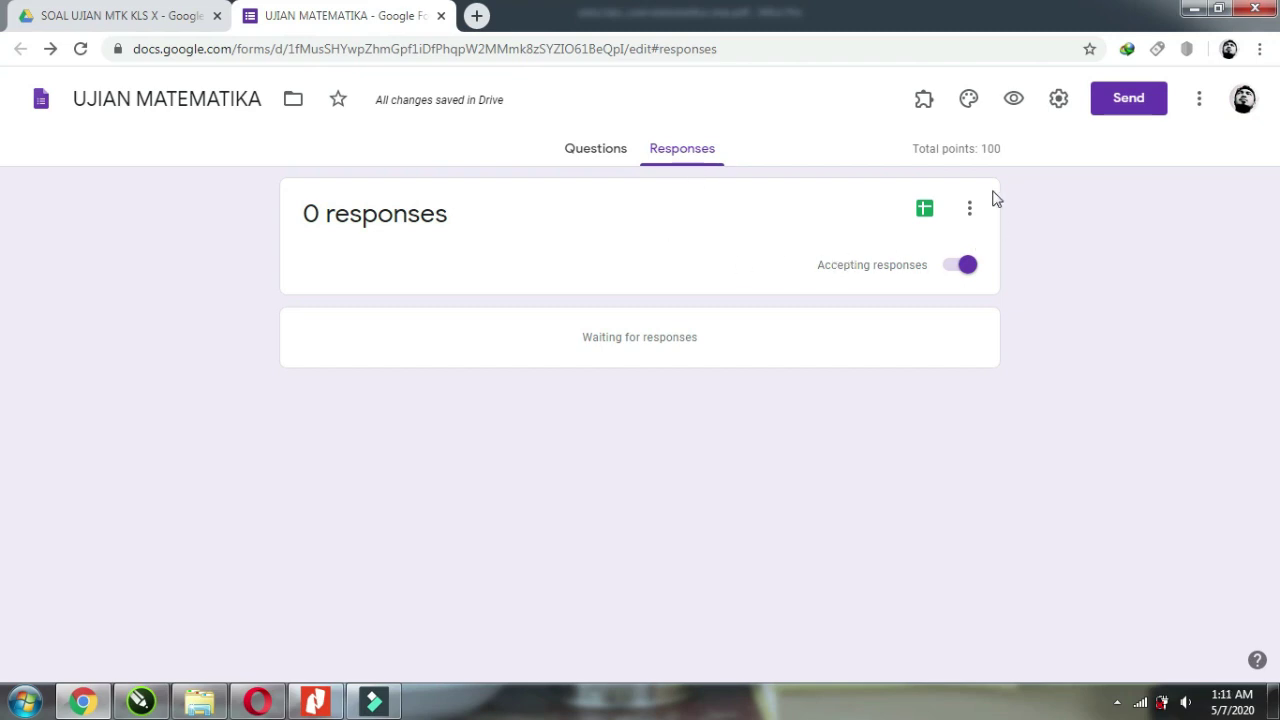
# Link responses to a new spreadsheet, then return to the exam's Drive folder.
pyautogui.click(968, 215)
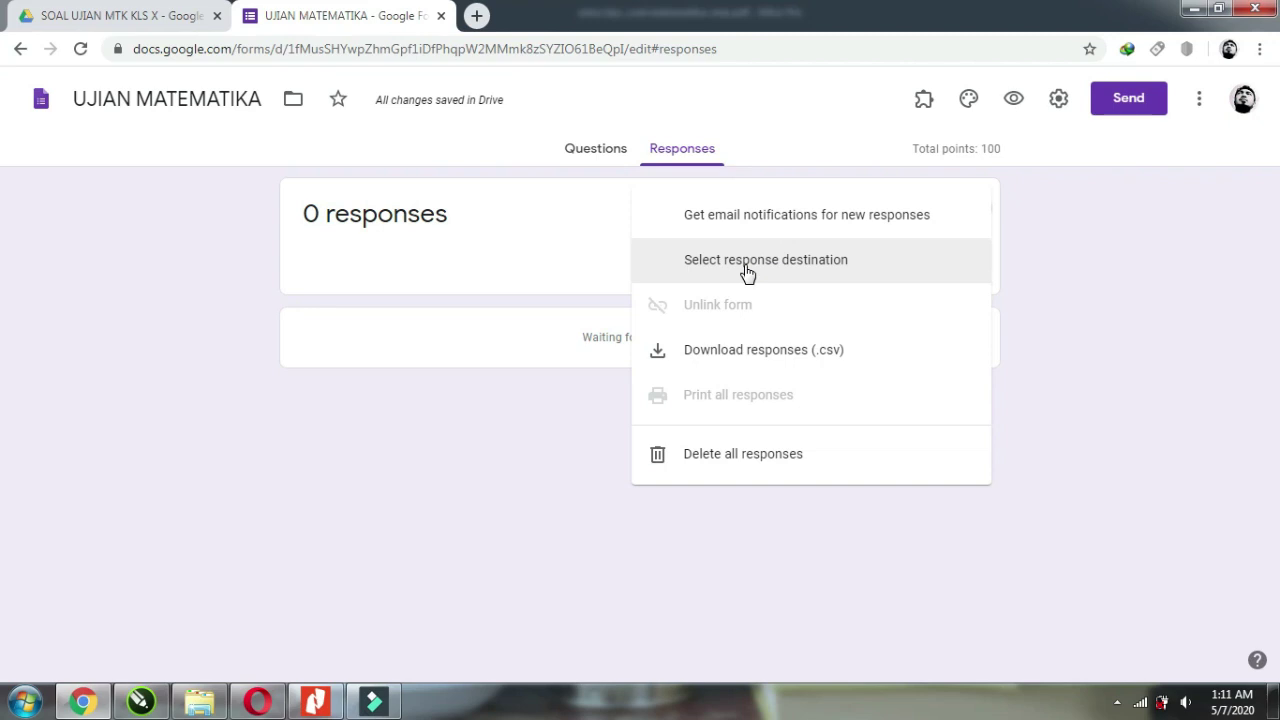
pyautogui.click(747, 270)
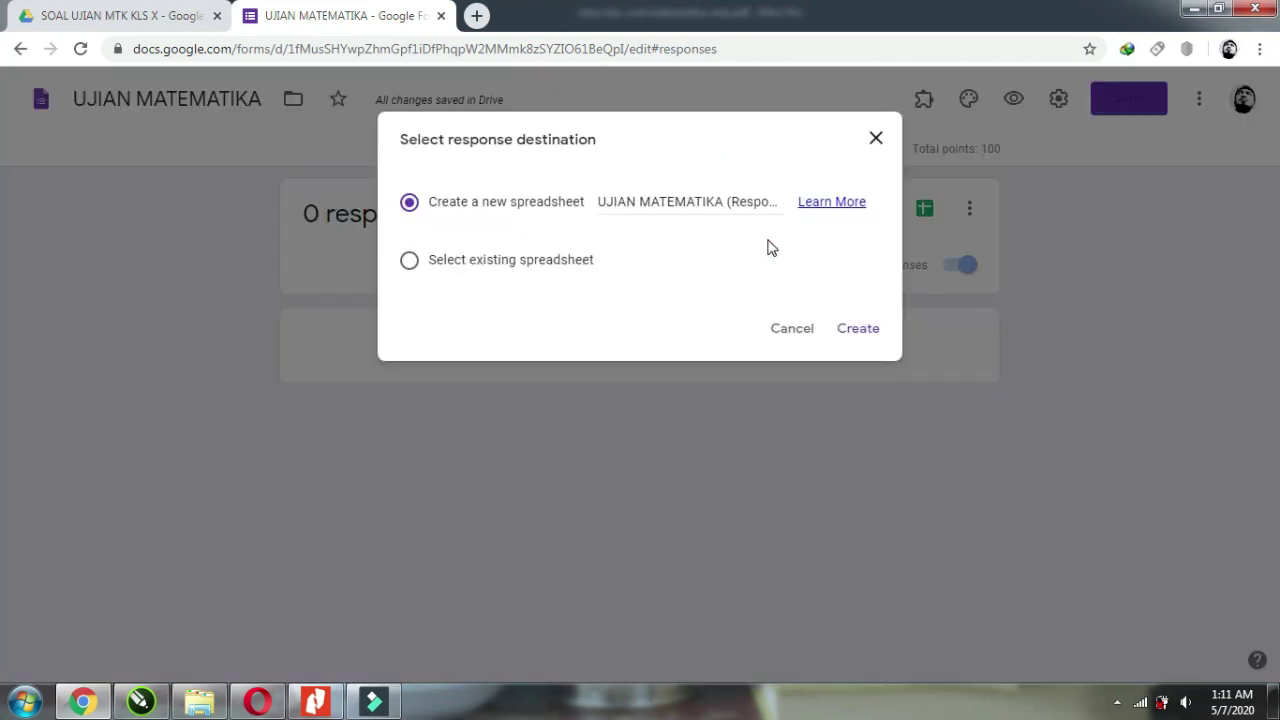
pyautogui.click(862, 330)
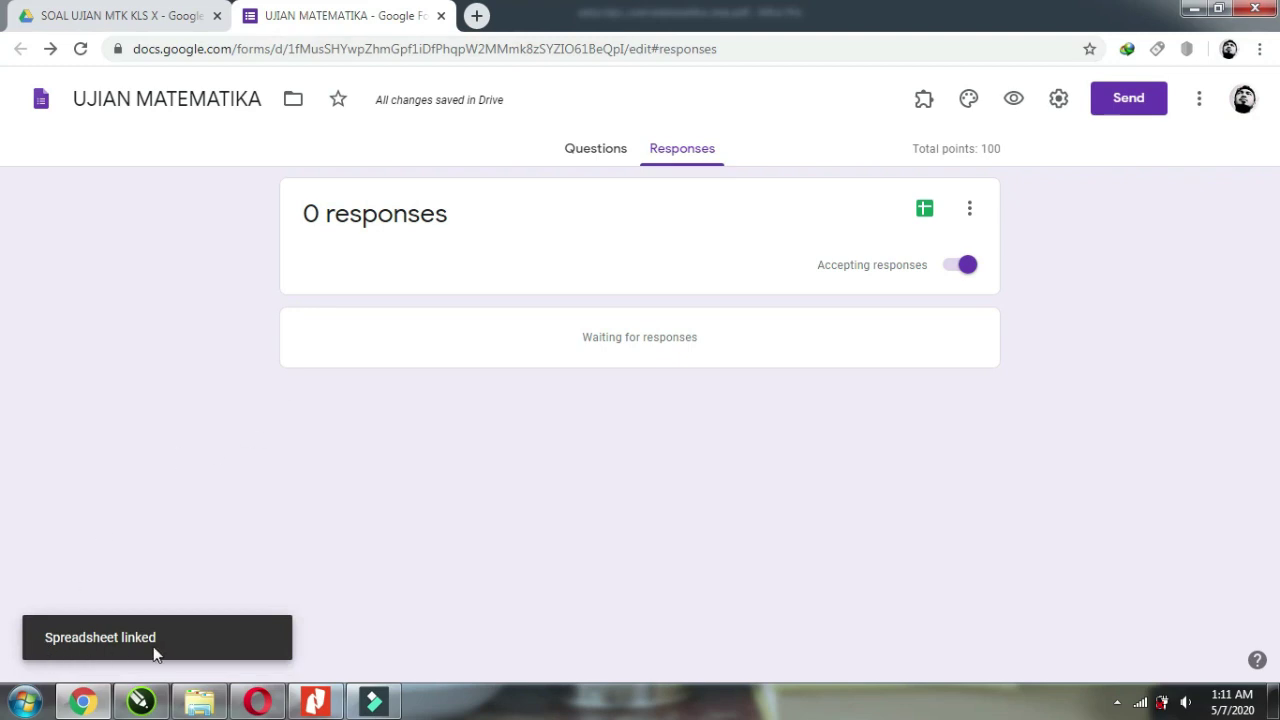
pyautogui.click(129, 15)
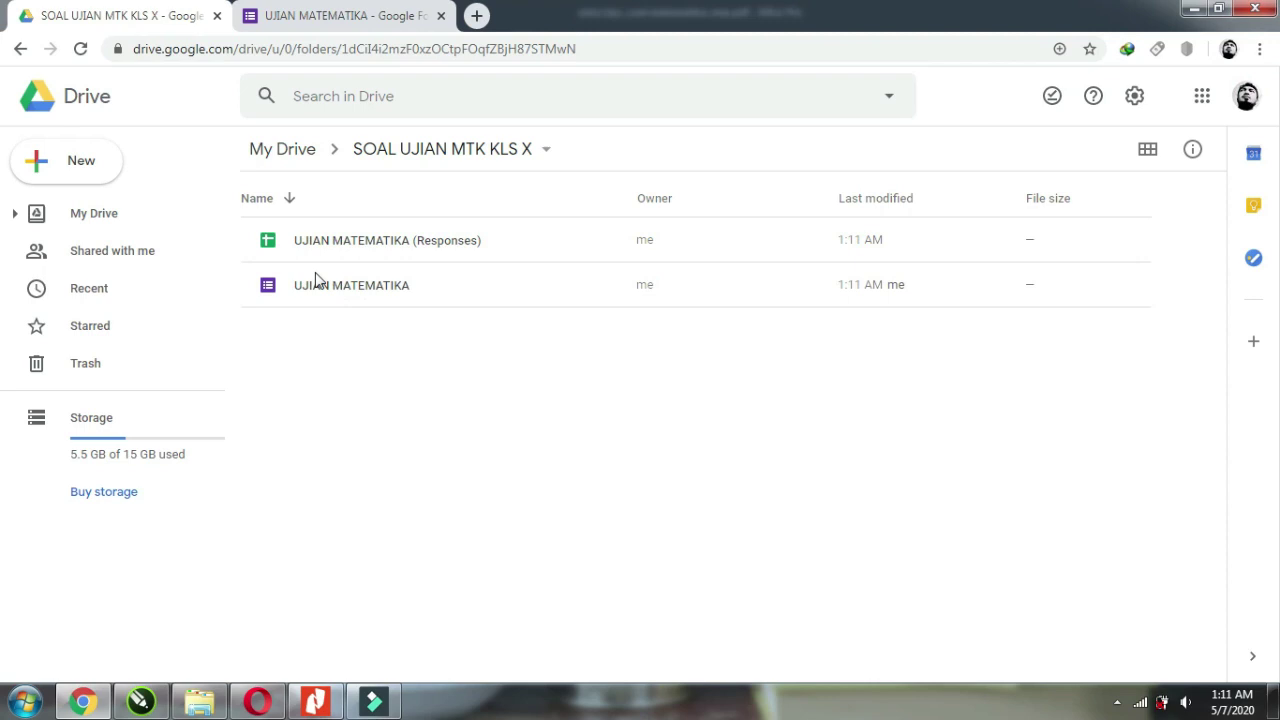
# Open the UJIAN MATEMATIKA (Responses) spreadsheet, then return to the form's Responses page.
pyautogui.doubleClick(400, 245)
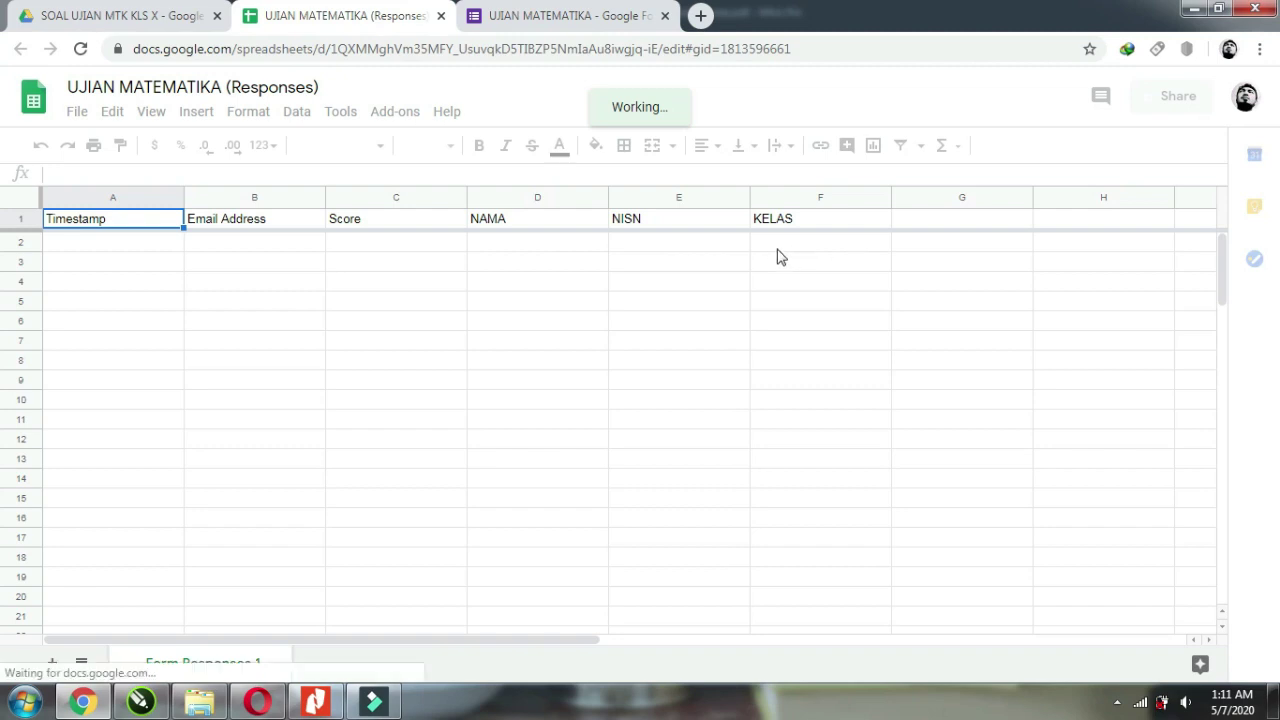
pyautogui.click(541, 18)
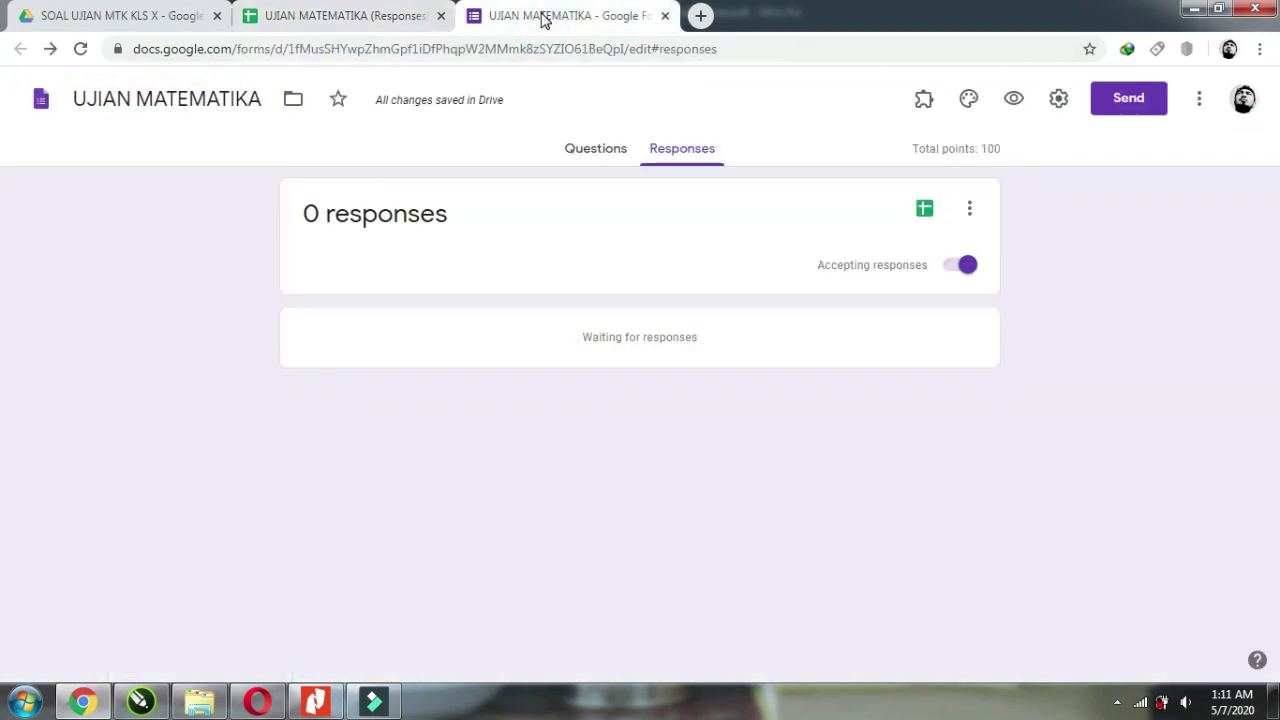
# From the Questions page, copy the shortened forms.gle share link and close the Send dialog.
pyautogui.click(587, 150)
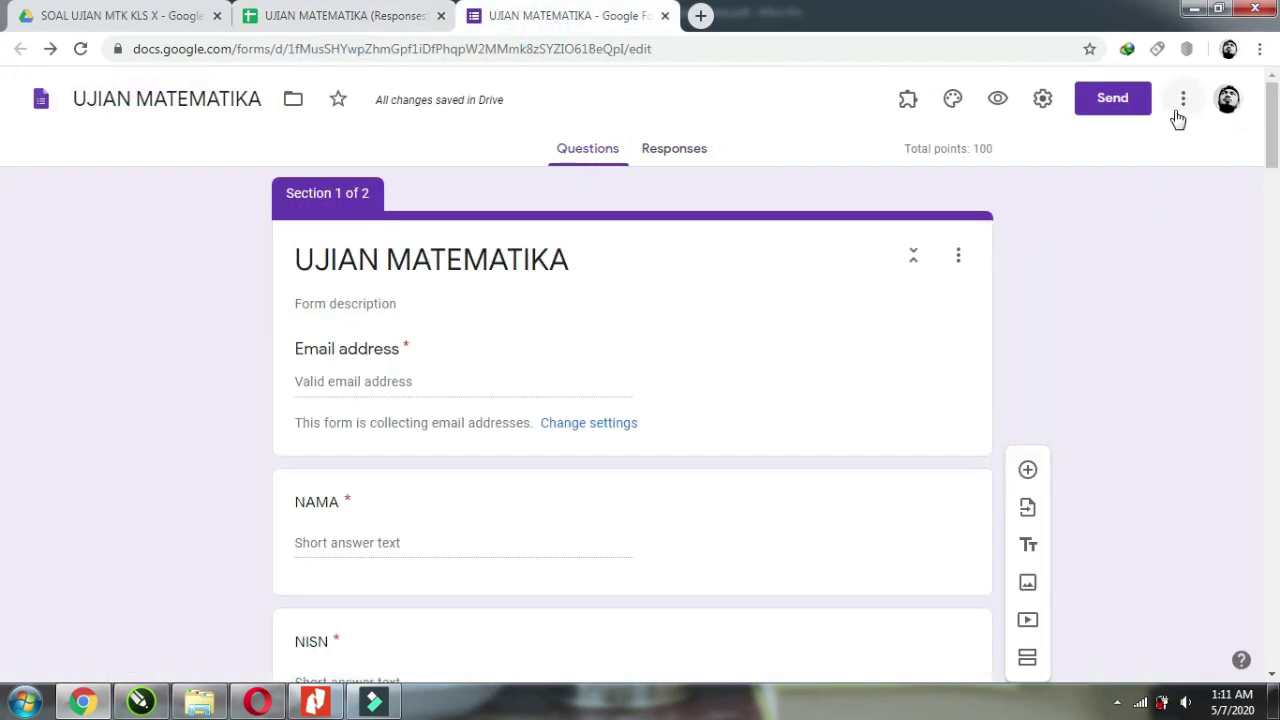
pyautogui.click(1113, 99)
pyautogui.click(561, 238)
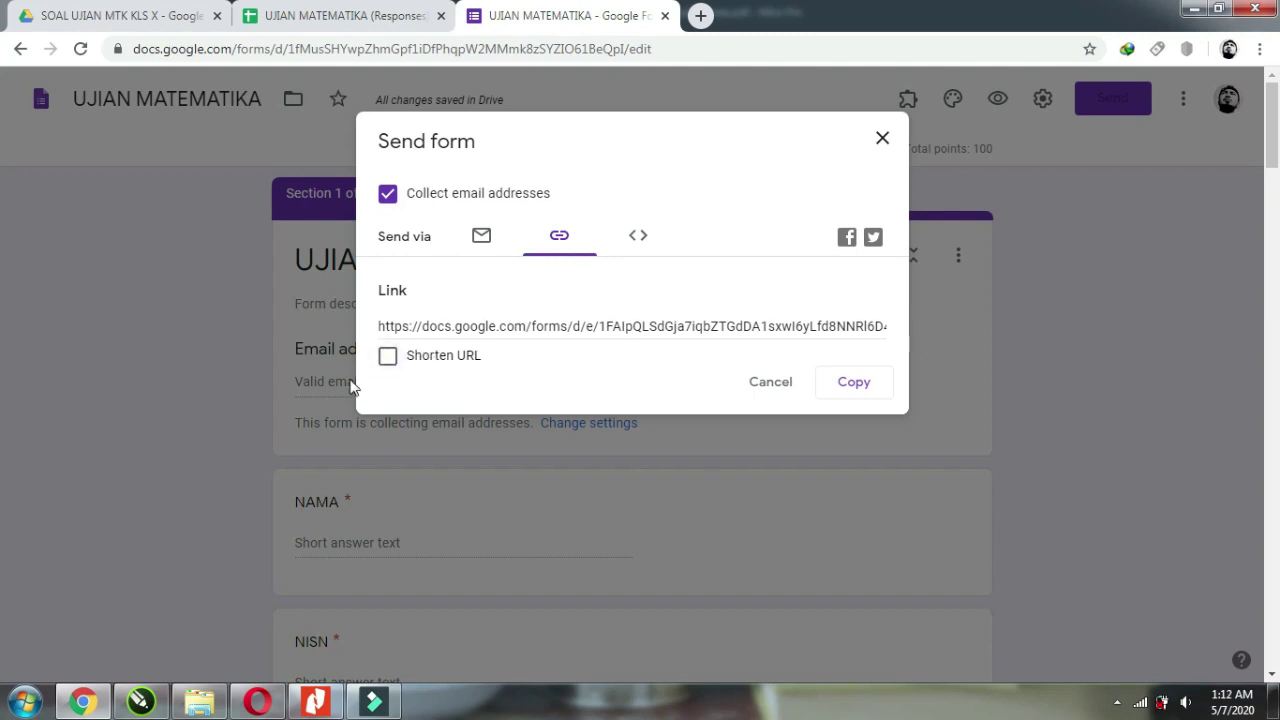
pyautogui.click(386, 356)
pyautogui.click(850, 388)
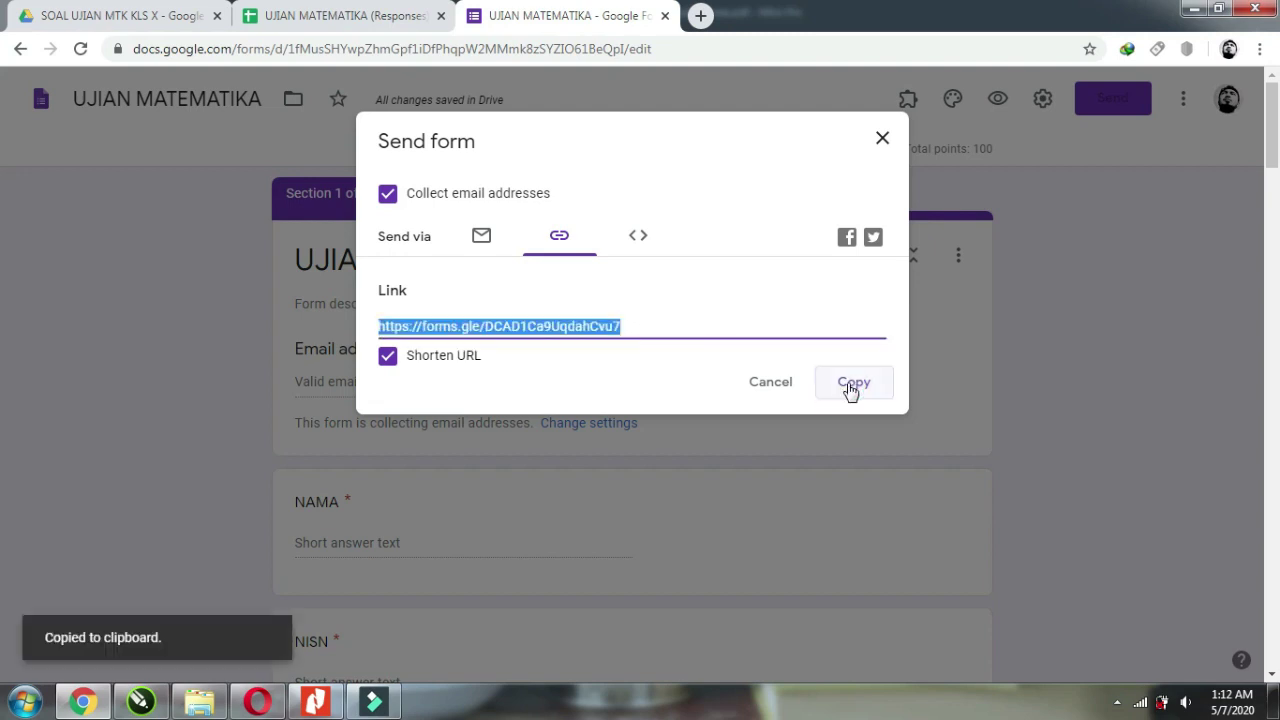
pyautogui.click(880, 140)
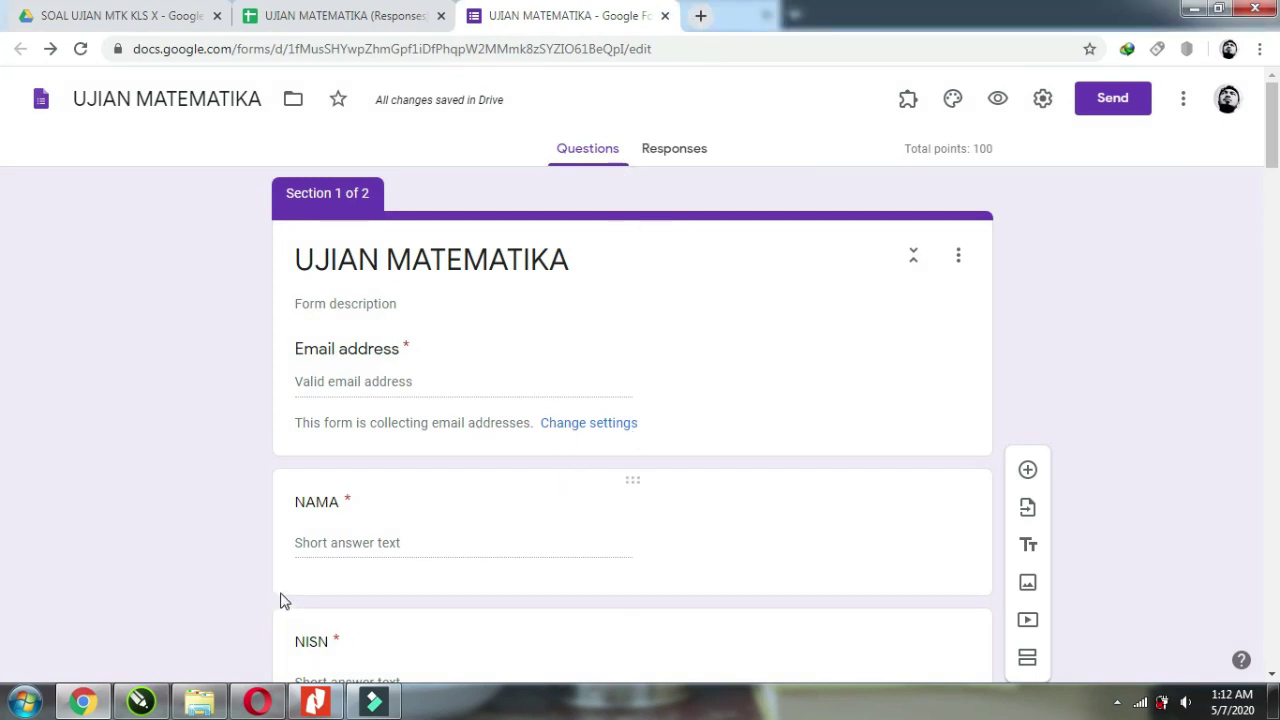
# Load the copied UJIAN MATEMATIKA short link in Opera's address bar.
pyautogui.click(257, 701)
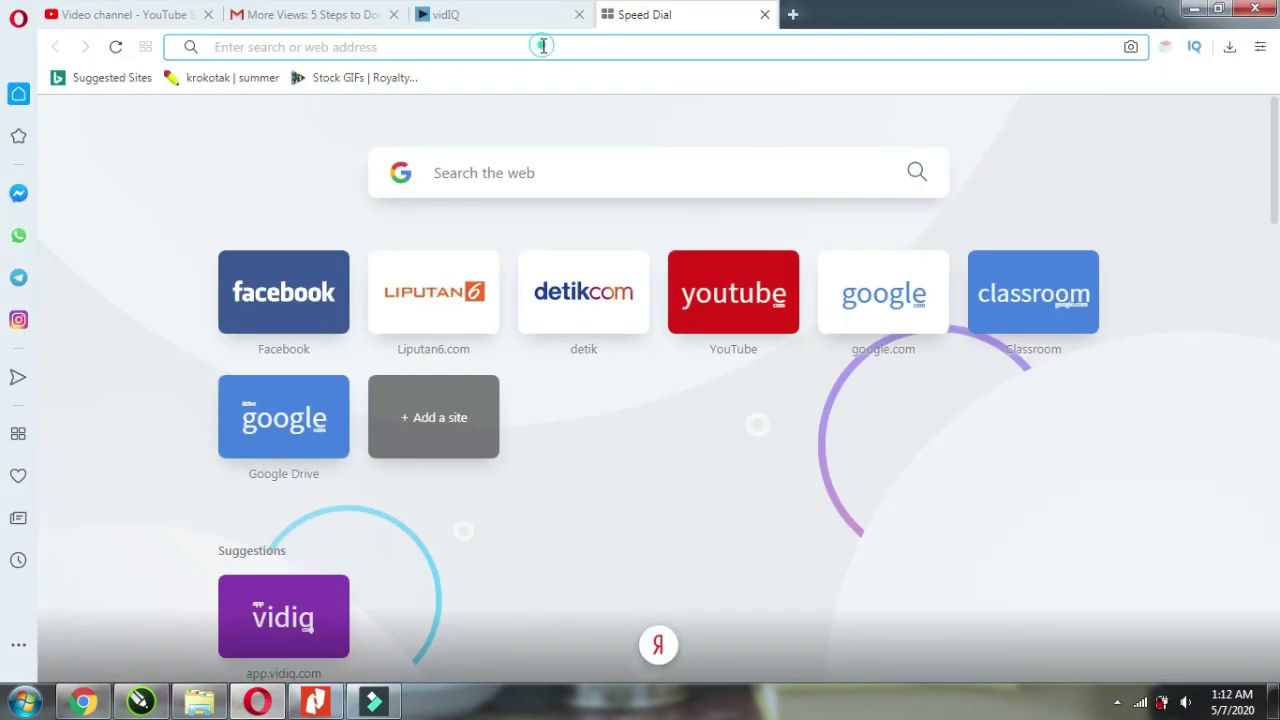
pyautogui.rightClick(543, 47)
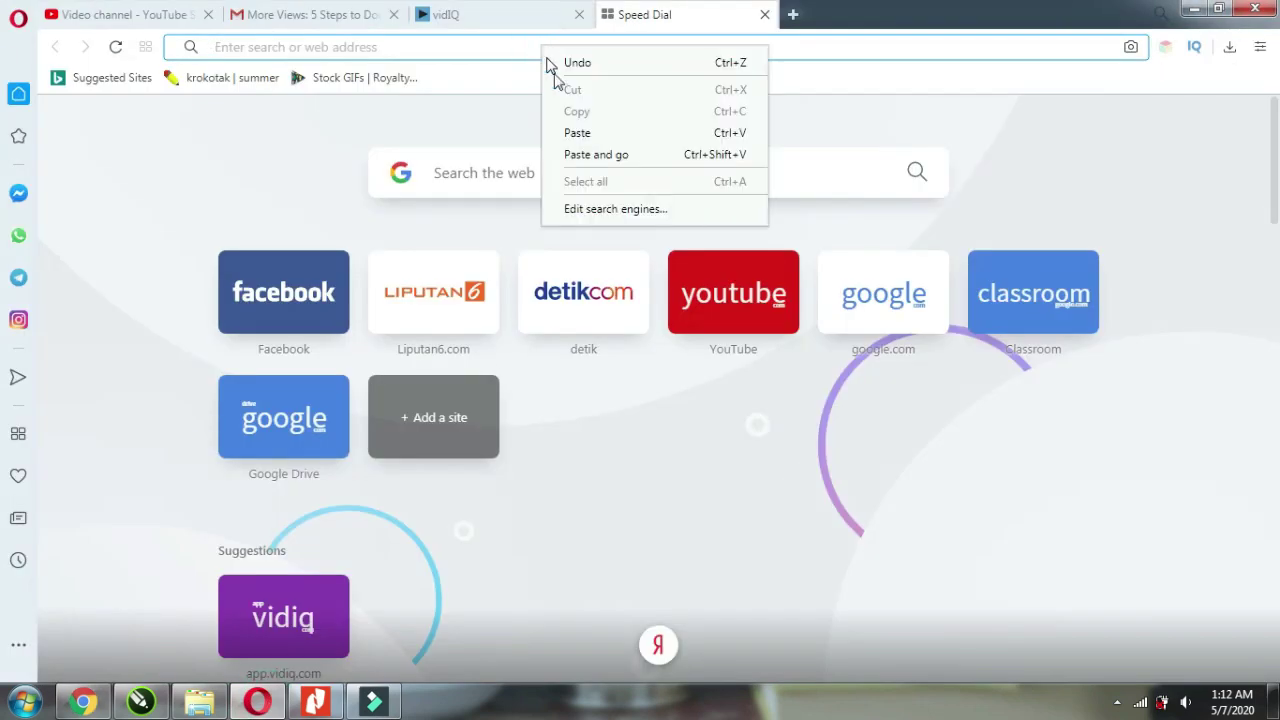
pyautogui.click(576, 136)
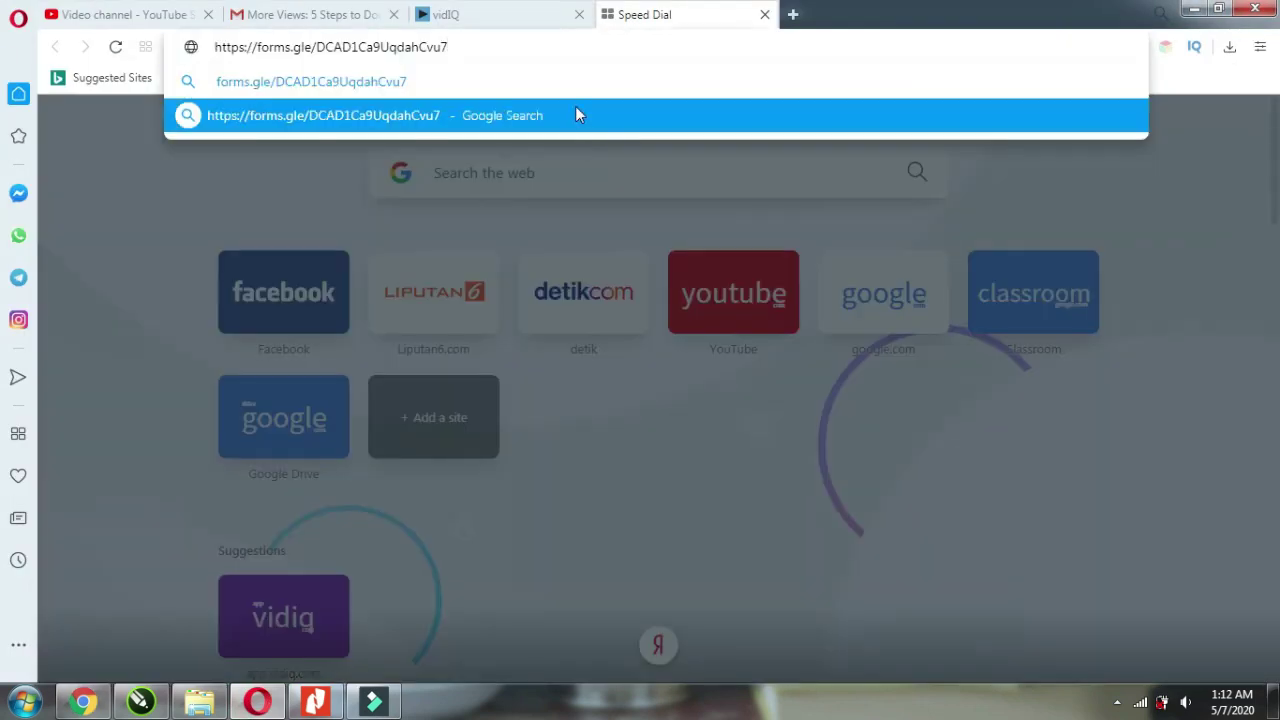
pyautogui.press('Return')
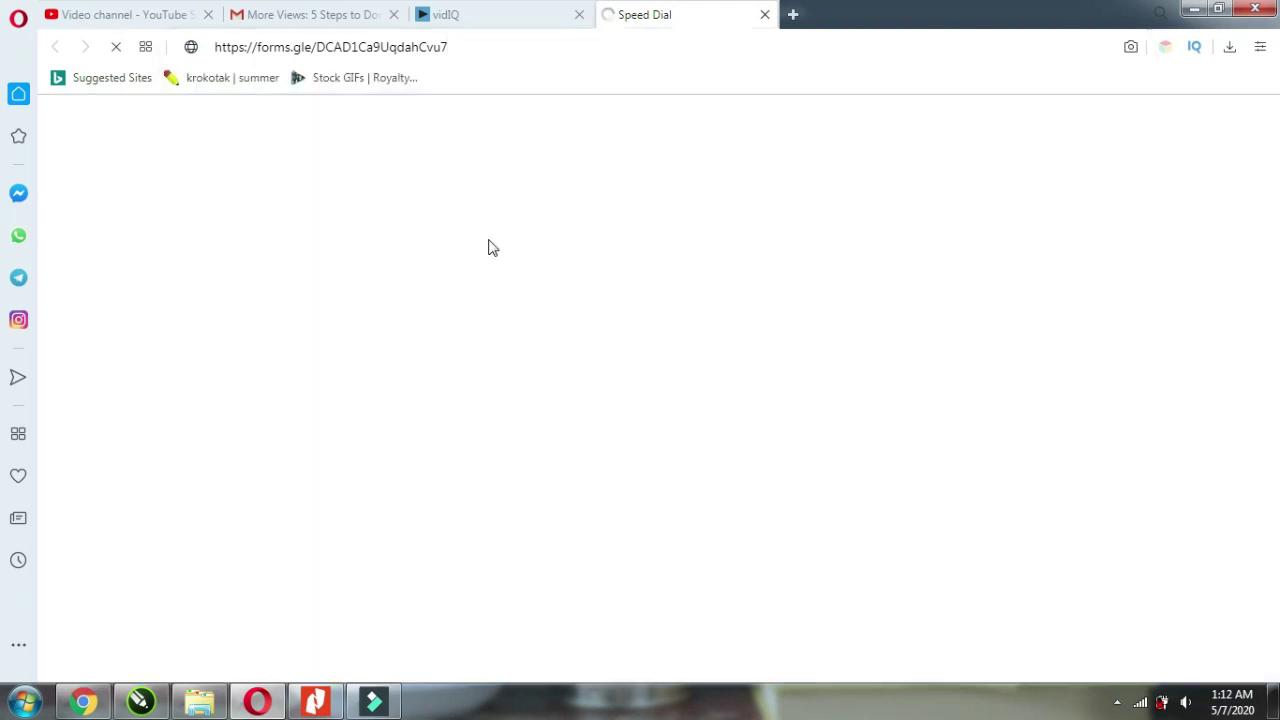
pyautogui.scroll(-2, 371, 437)
# Enter the respondent's saved email, their name in NAMA, and their NISN number.
pyautogui.scroll(2, 429, 449)
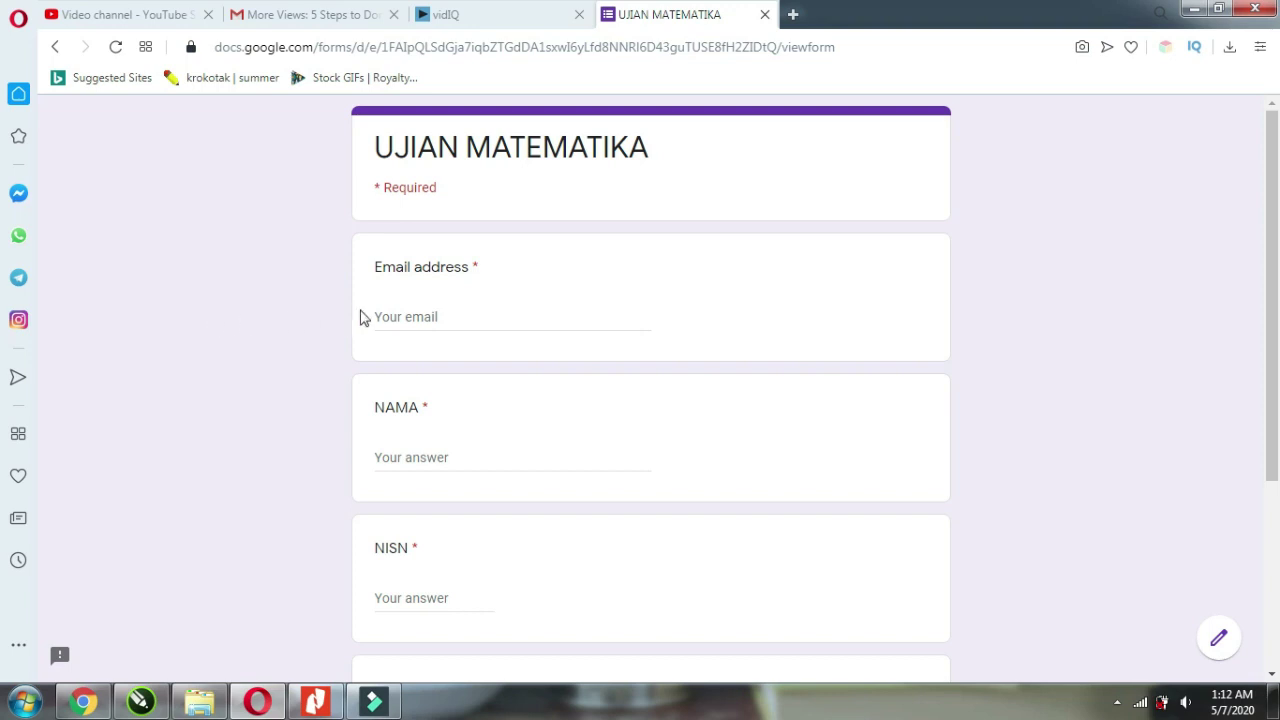
pyautogui.click(505, 312)
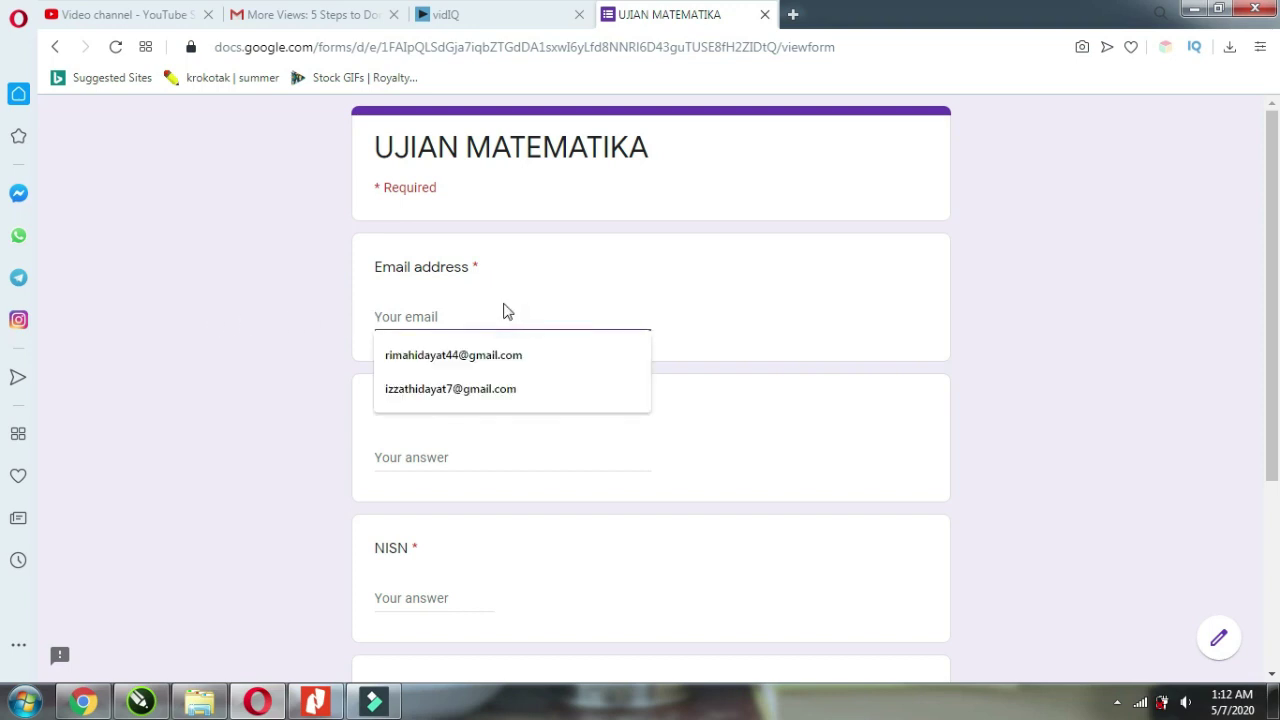
pyautogui.click(505, 390)
pyautogui.click(453, 455)
pyautogui.write('RAHMAT')
pyautogui.click(415, 600)
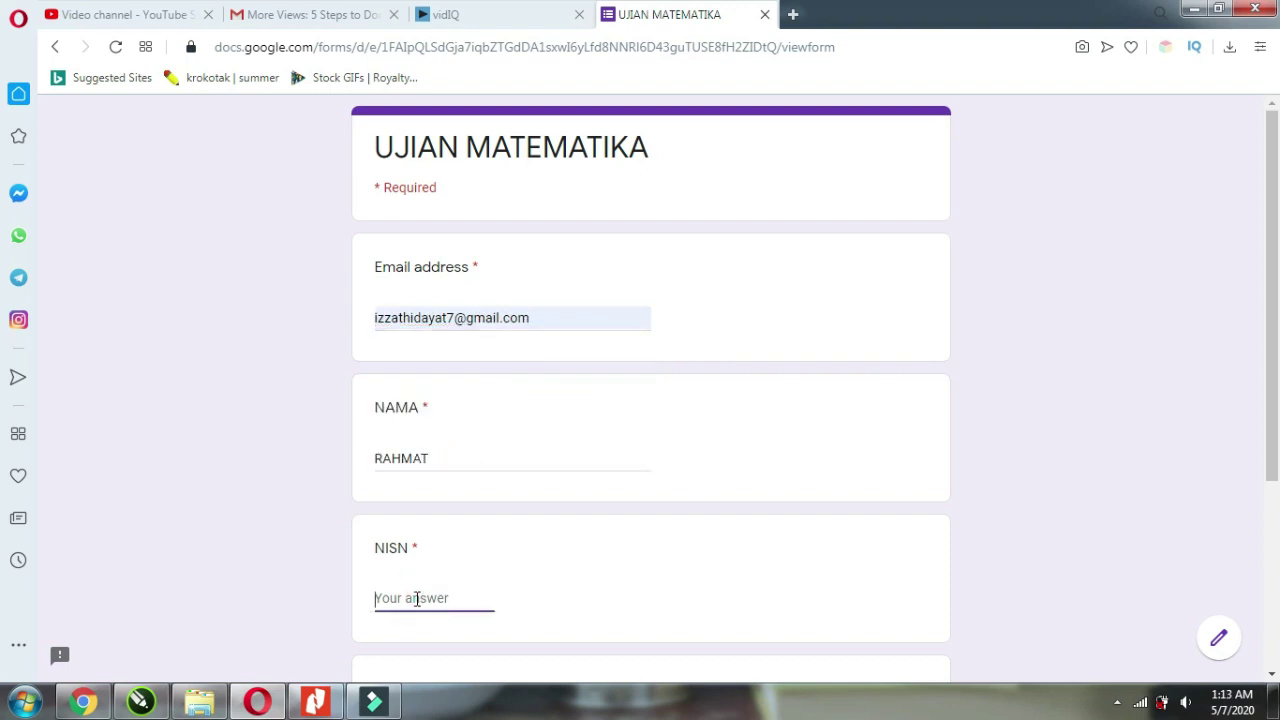
pyautogui.write('234151')
# Choose class X A under KELAS and continue to the exam questions section.
pyautogui.scroll(-2, 600, 543)
pyautogui.click(486, 555)
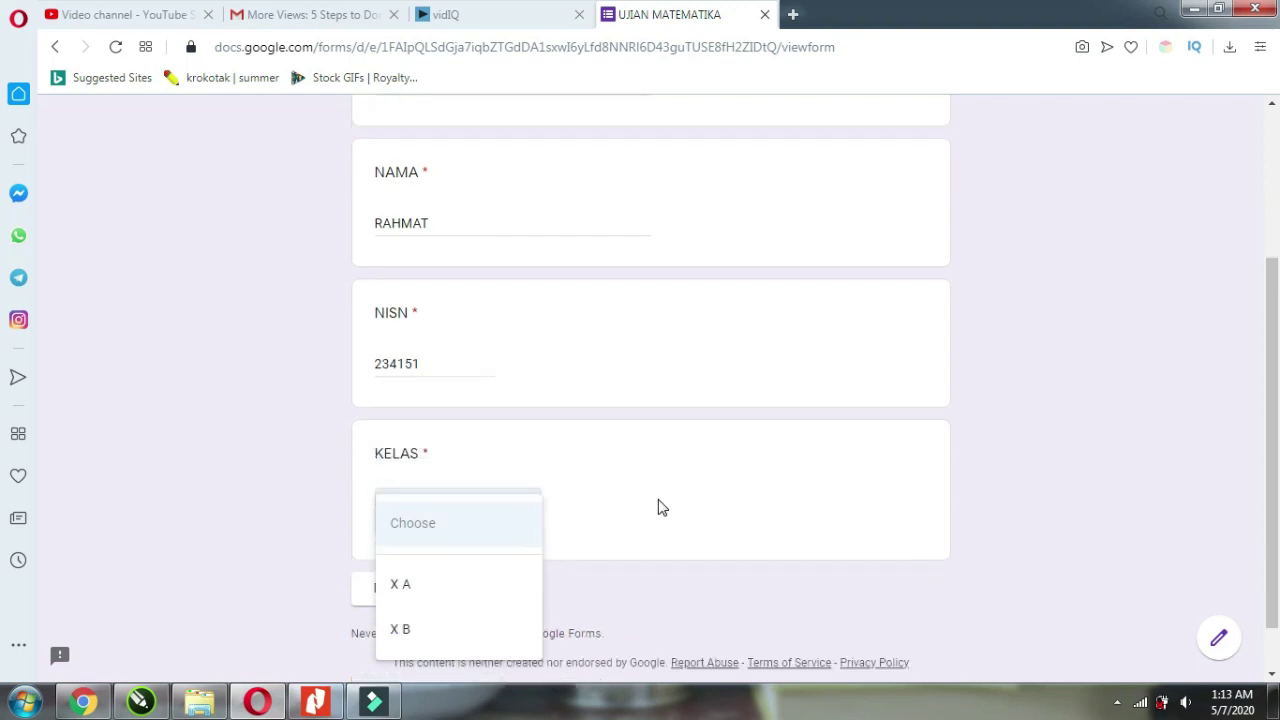
pyautogui.click(470, 590)
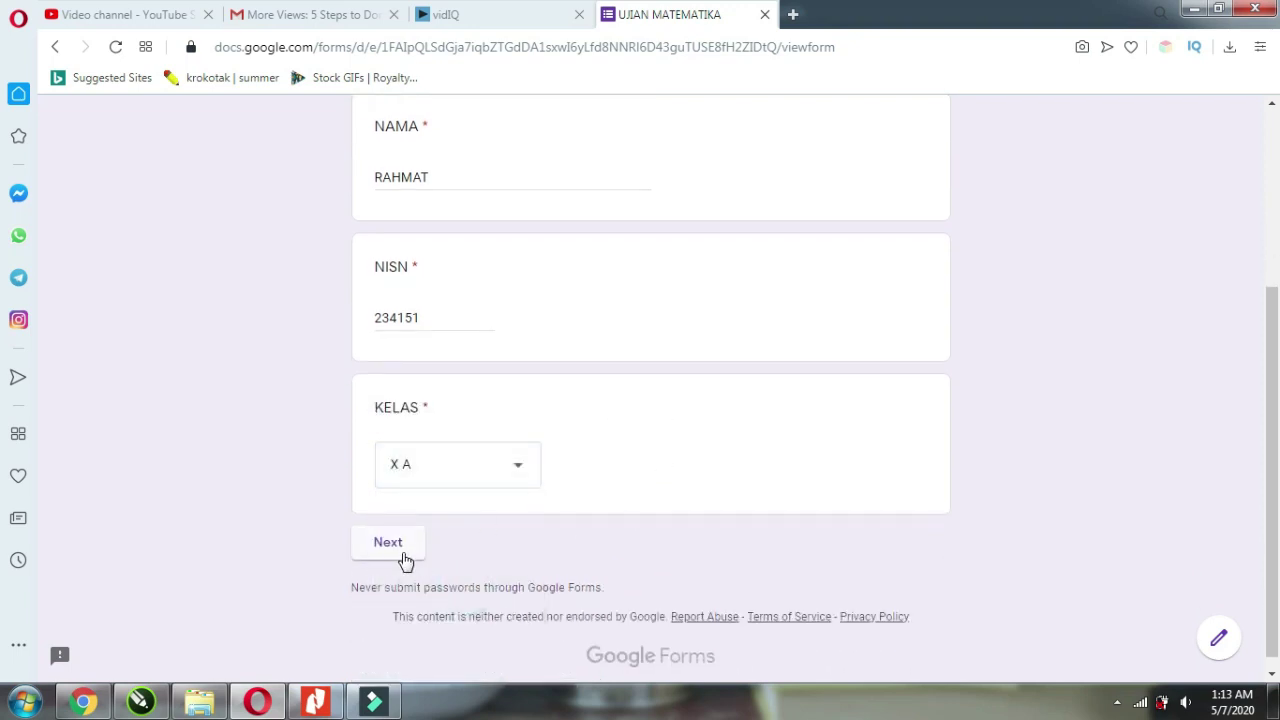
pyautogui.click(389, 543)
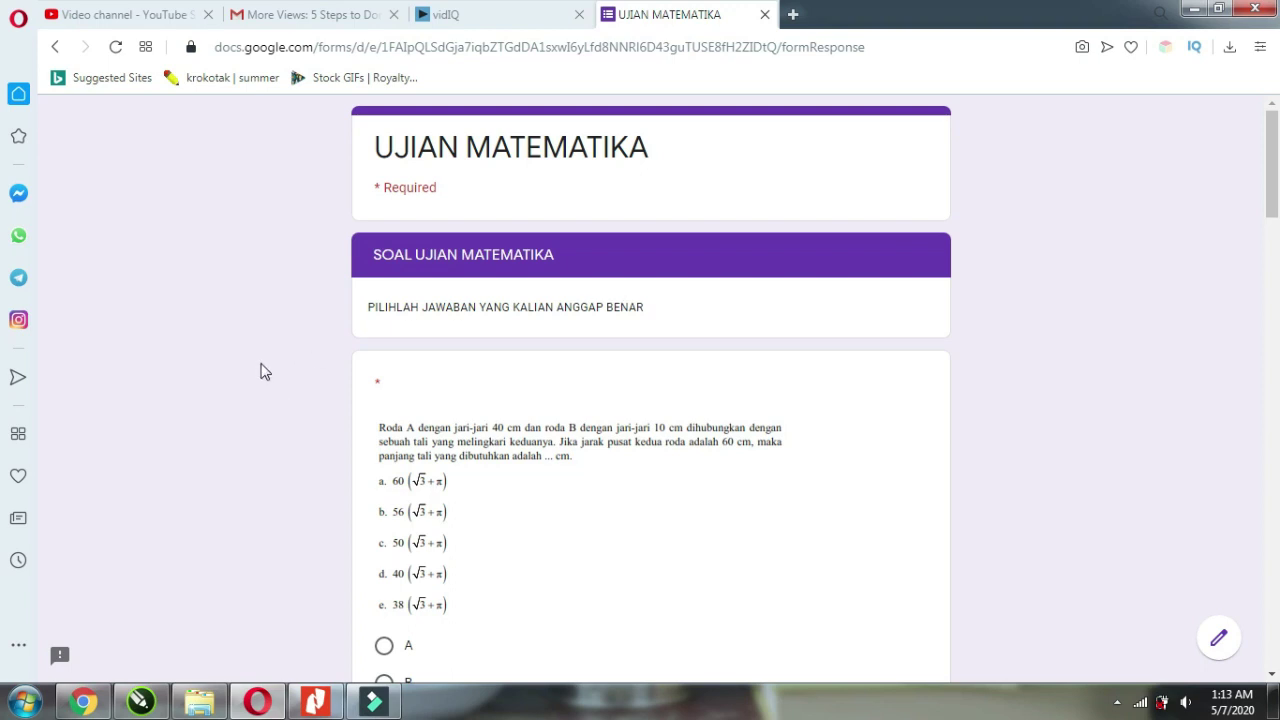
pyautogui.scroll(-1, 262, 372)
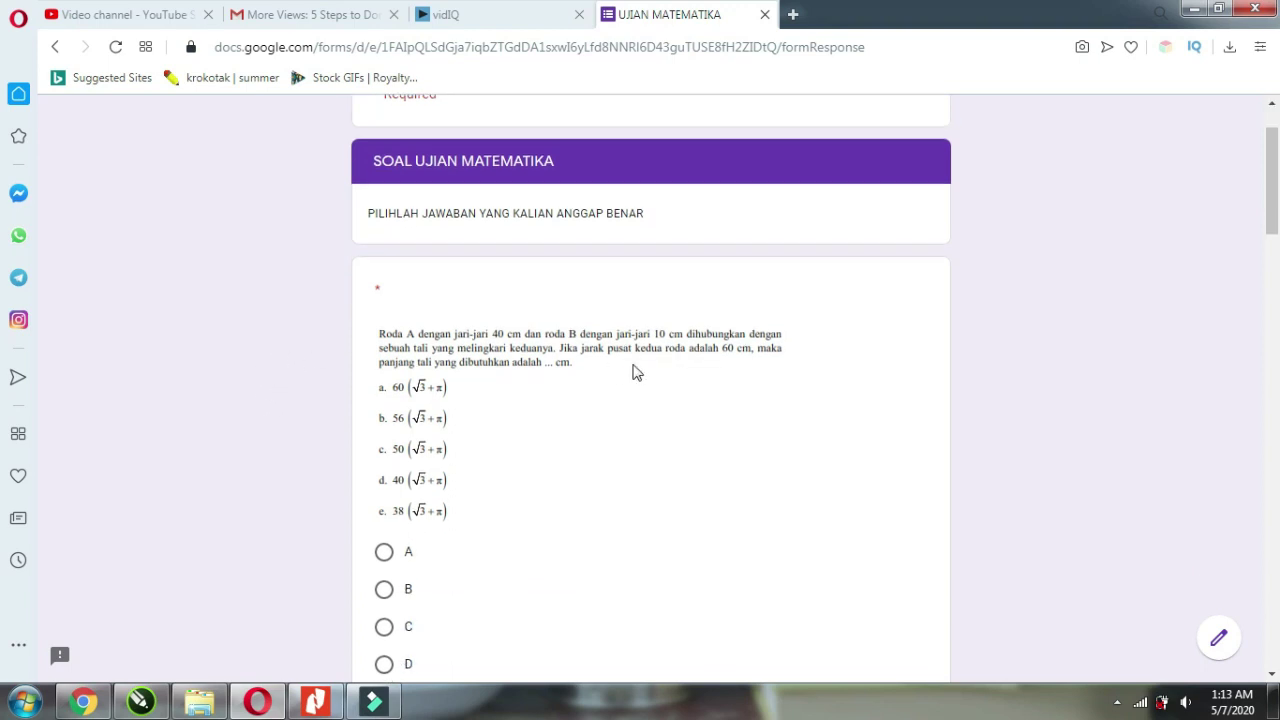
# Answer the first three questions with B, C and D (coupon probability).
pyautogui.scroll(-1, 336, 360)
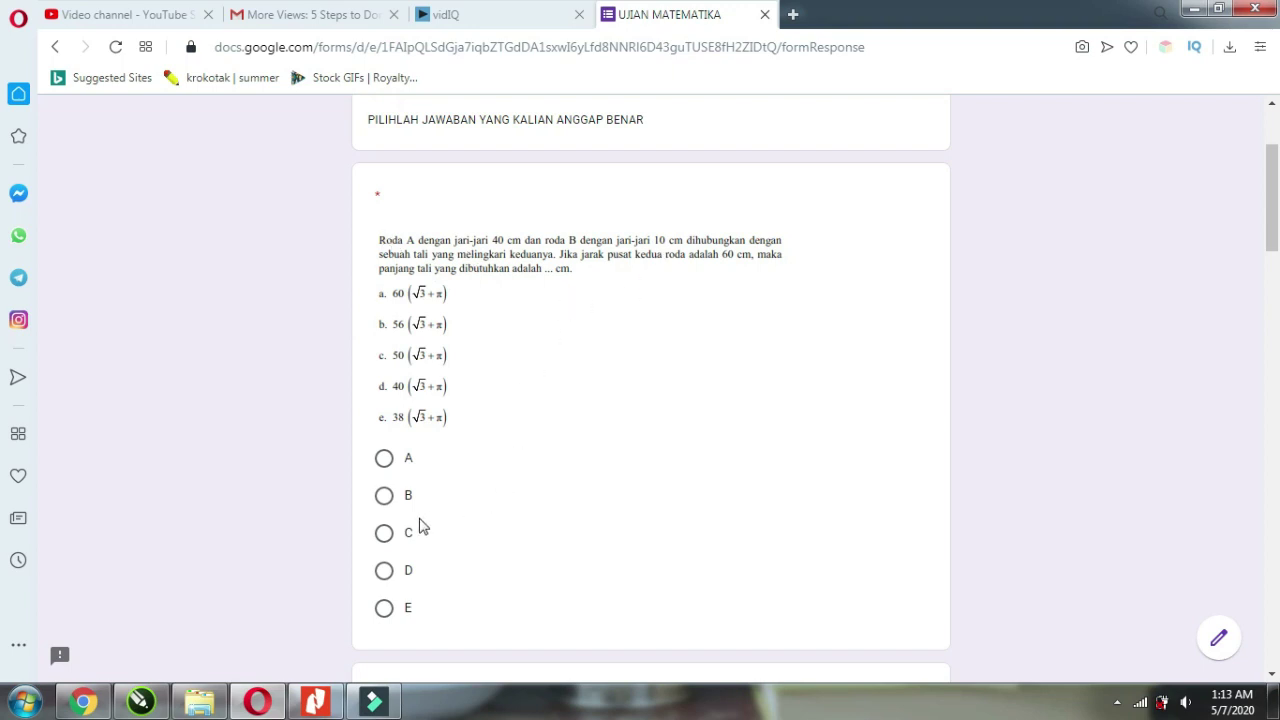
pyautogui.click(382, 496)
pyautogui.scroll(-3, 460, 426)
pyautogui.scroll(-2, 575, 414)
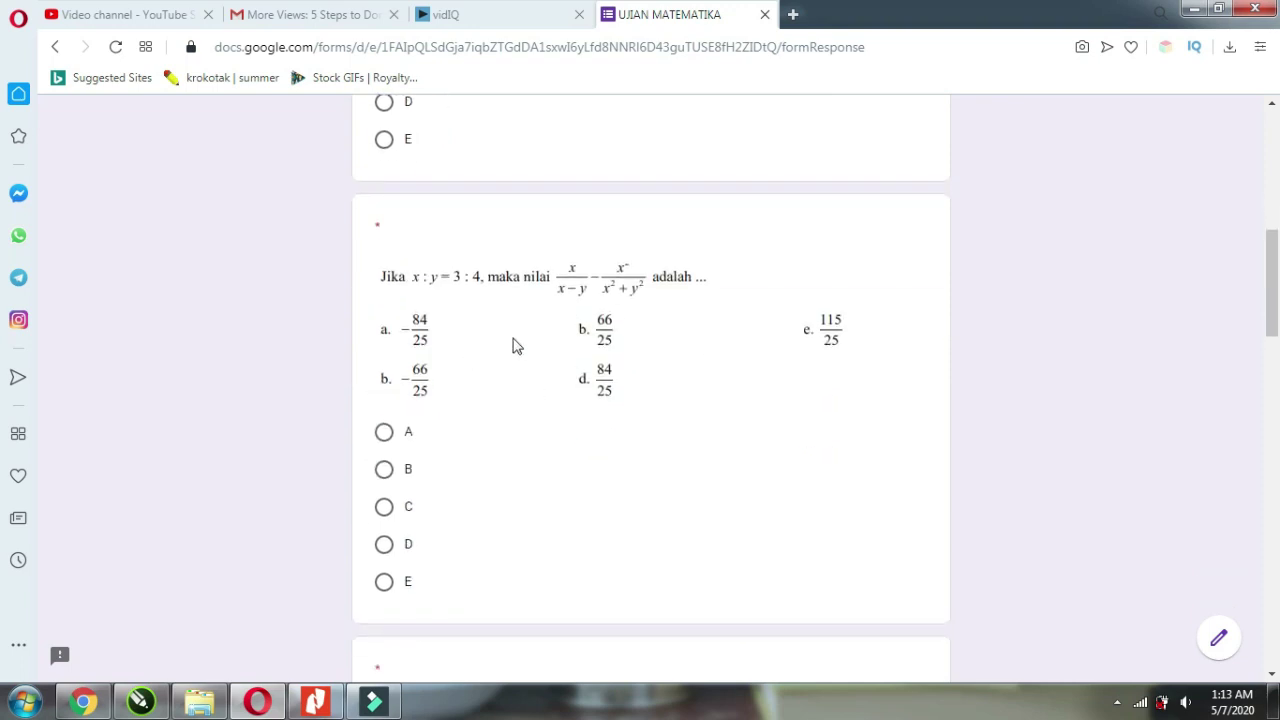
pyautogui.click(386, 510)
pyautogui.scroll(-2, 771, 457)
pyautogui.scroll(-3, 500, 420)
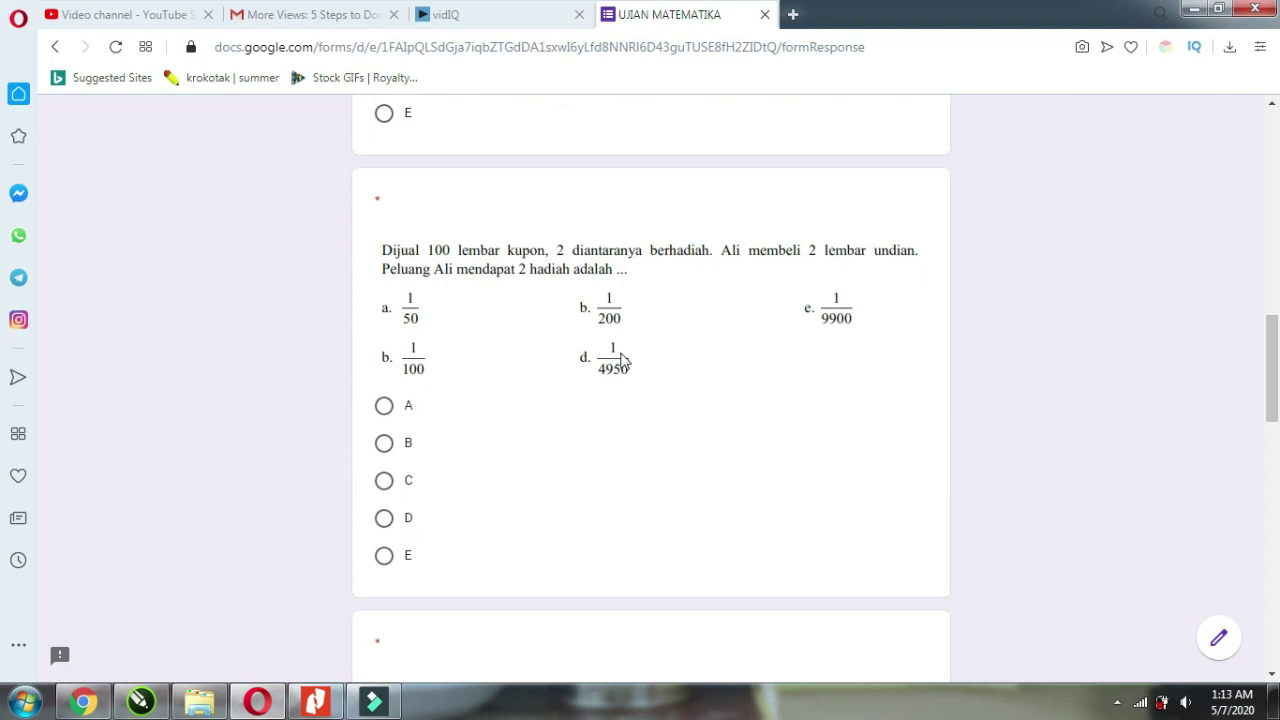
pyautogui.click(386, 520)
# Answer the Roda A question with E and the Fungsi graph with D, then submit.
pyautogui.scroll(-4, 306, 464)
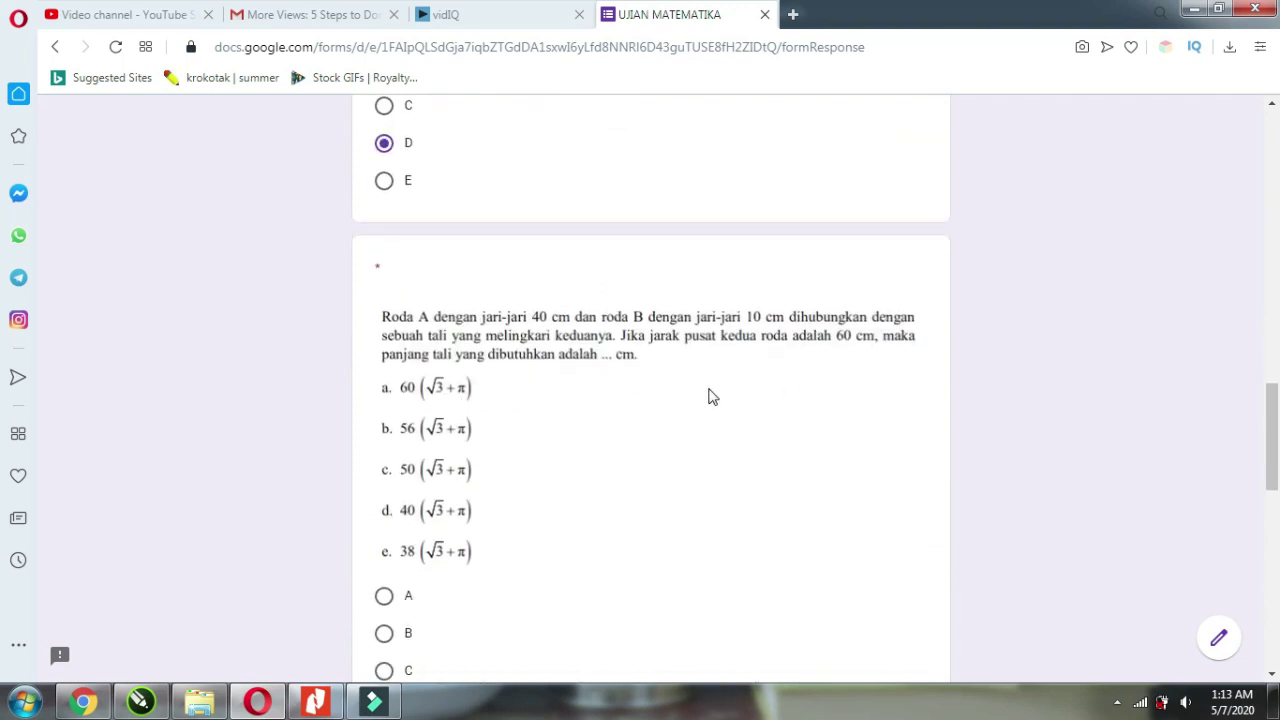
pyautogui.scroll(-4, 452, 405)
pyautogui.click(388, 372)
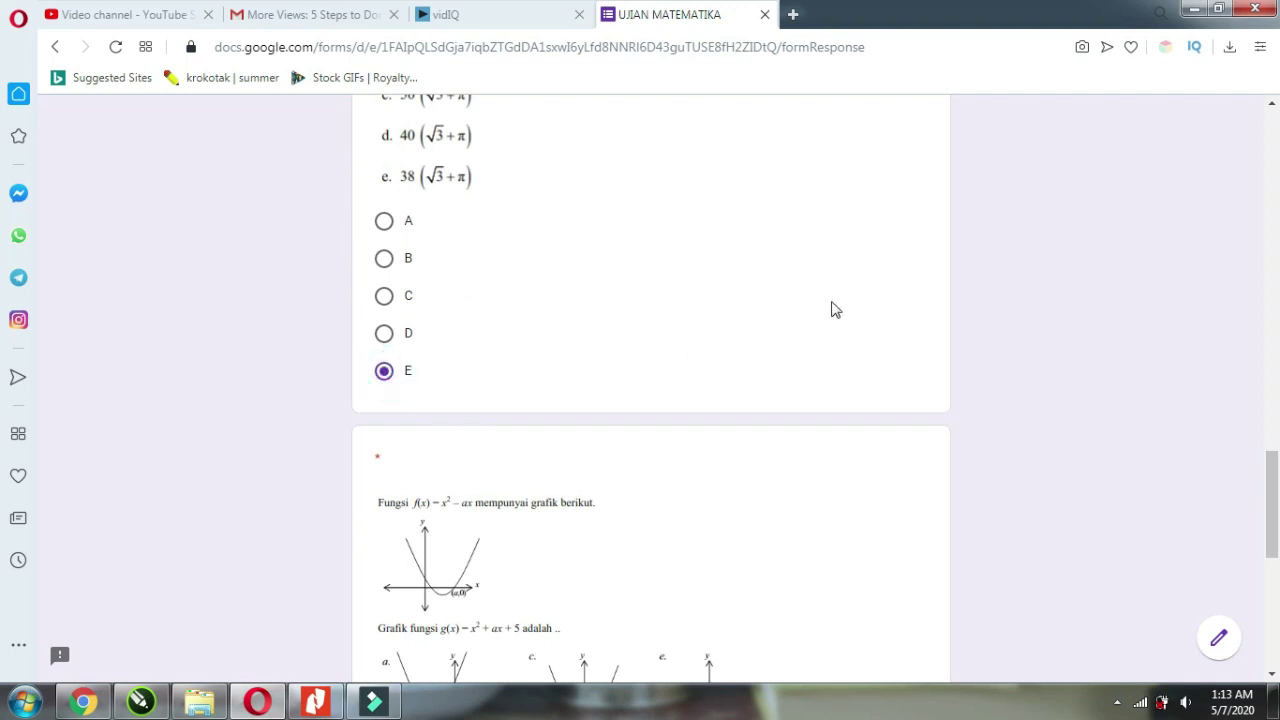
pyautogui.scroll(-3, 830, 302)
pyautogui.scroll(-3, 750, 350)
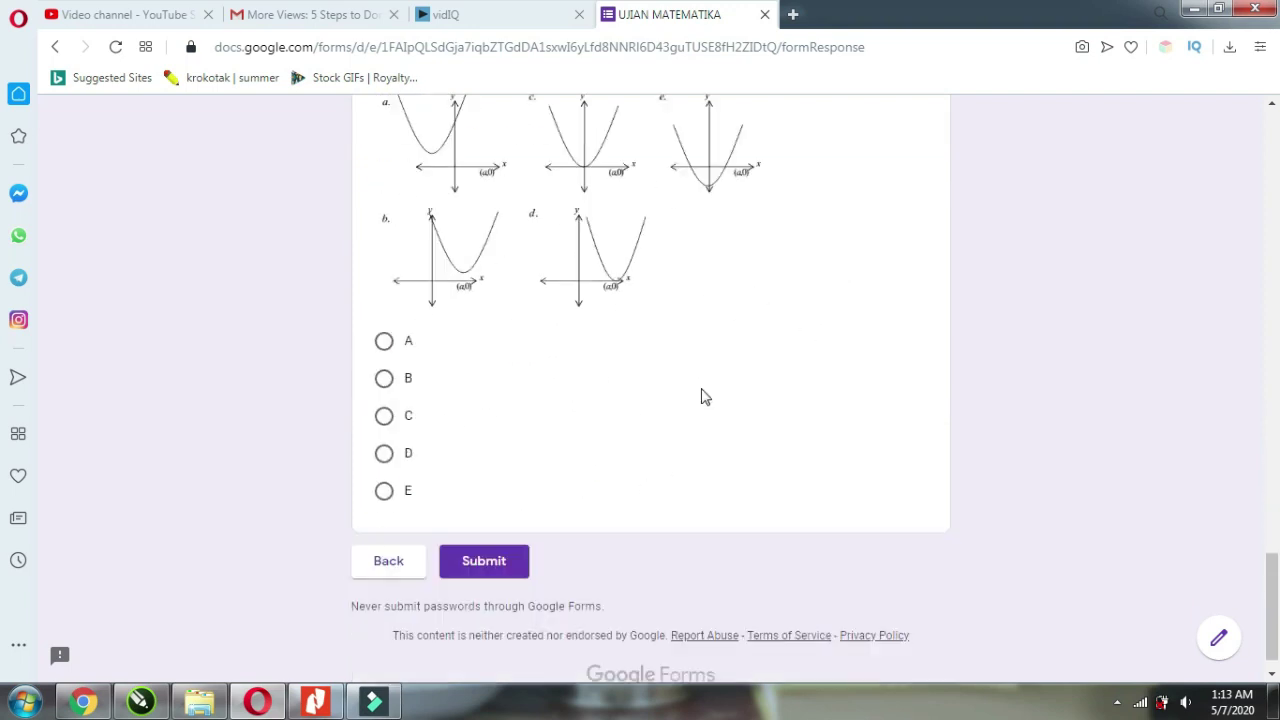
pyautogui.click(384, 452)
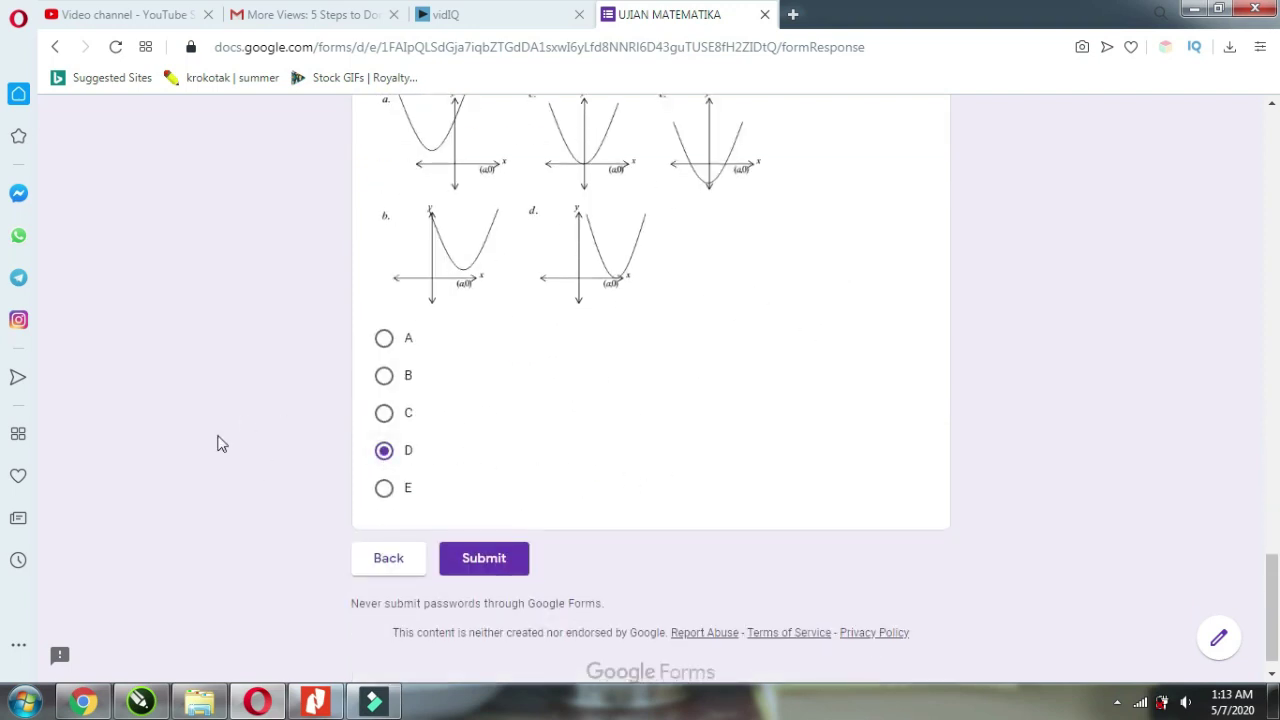
pyautogui.click(486, 562)
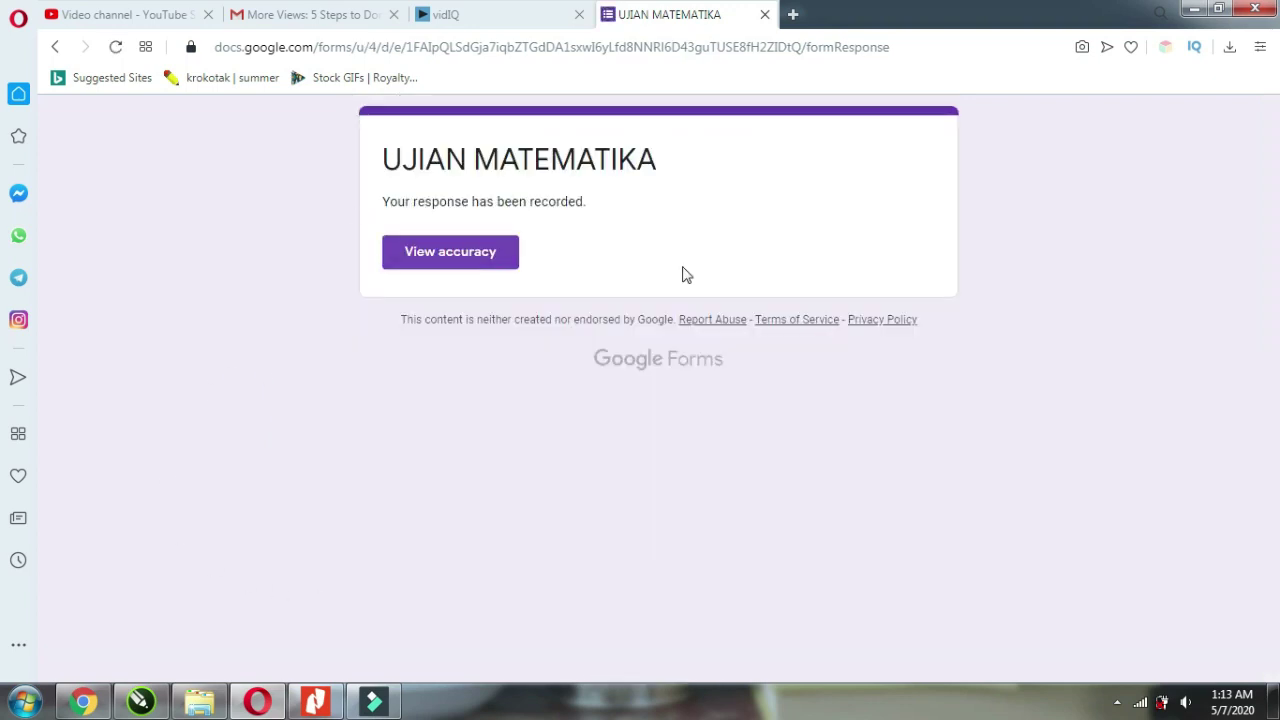
pyautogui.moveTo(385, 200); pyautogui.dragTo(643, 222)
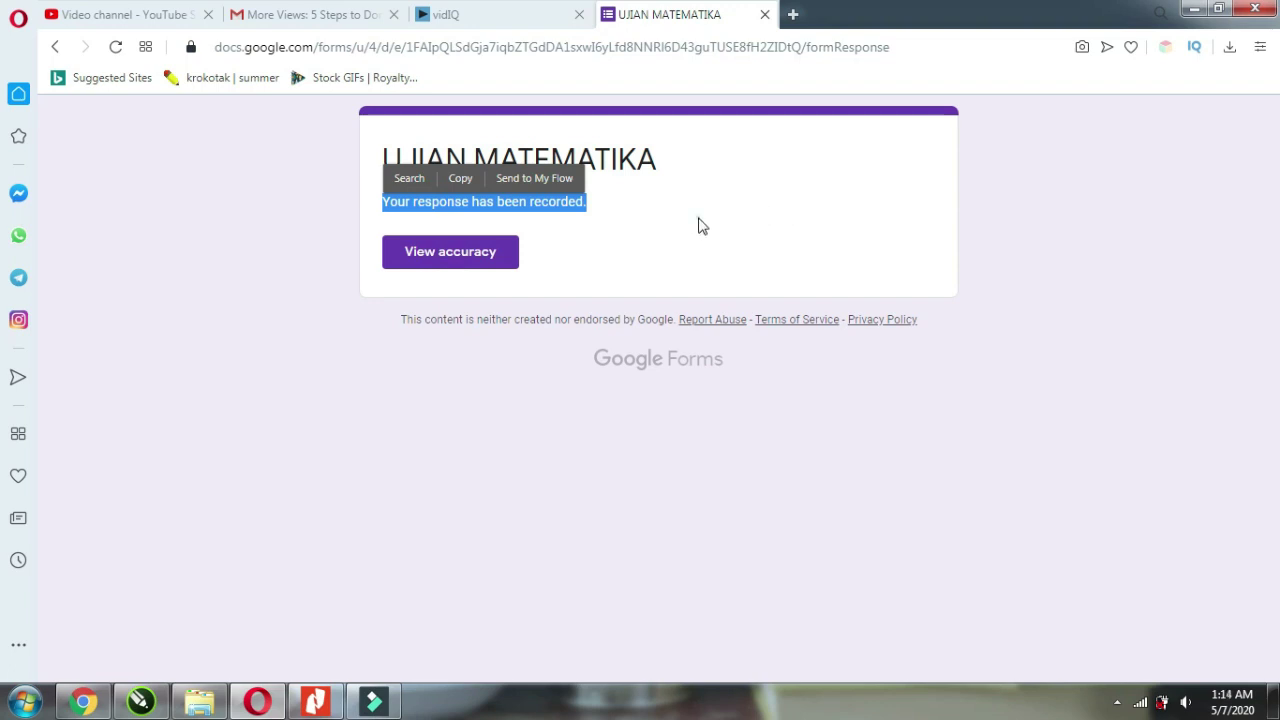
pyautogui.click(700, 225)
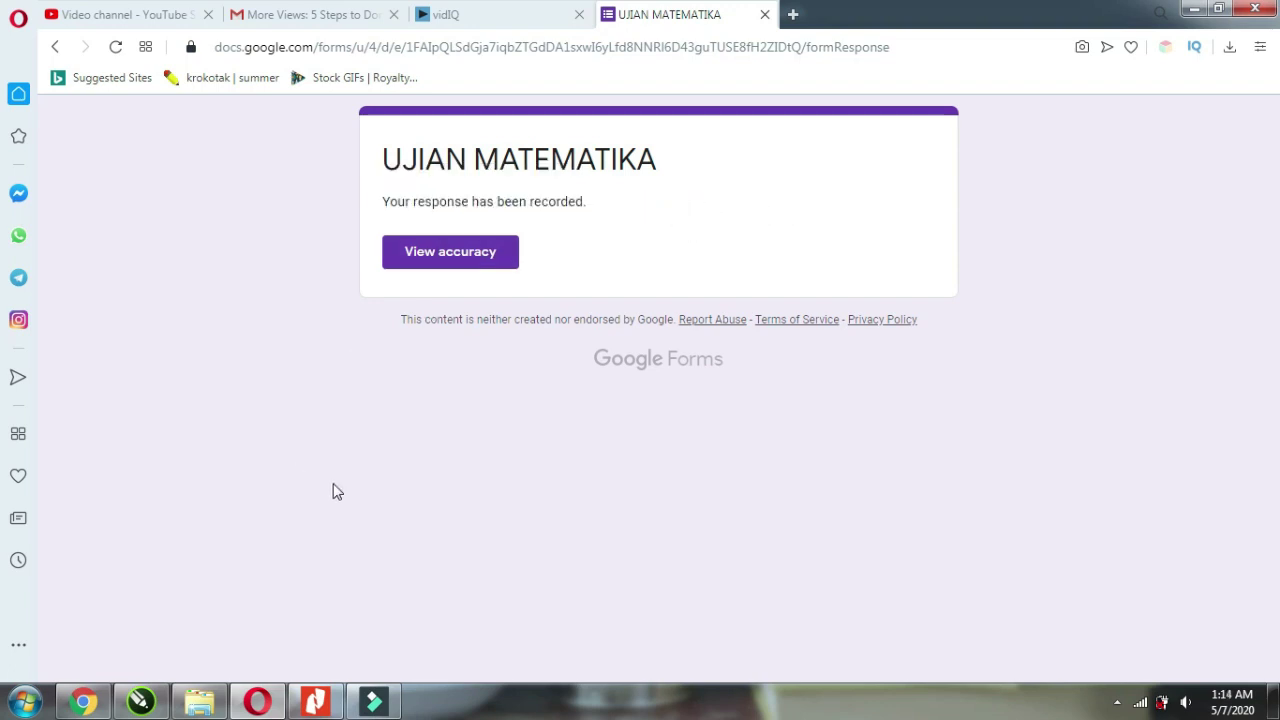
pyautogui.moveTo(92, 710)
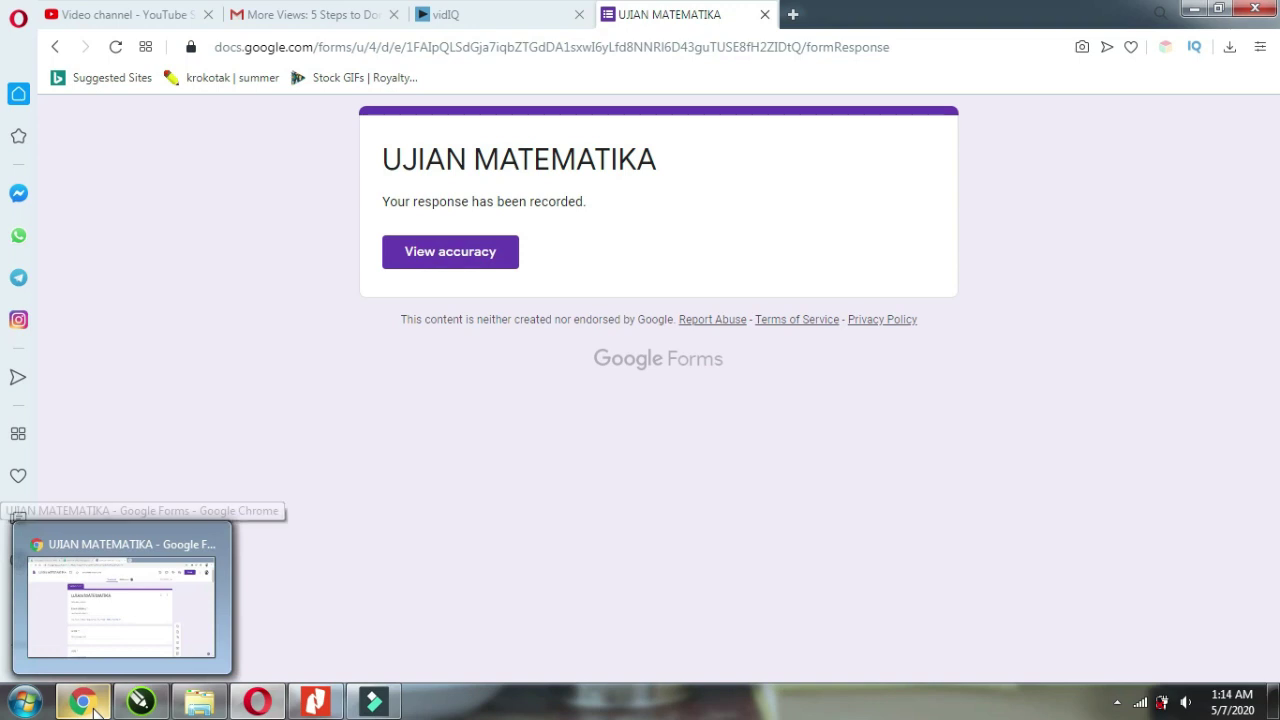
# Open the responses sheet and check the name, NISN, class X A and answer B.
pyautogui.click(115, 600)
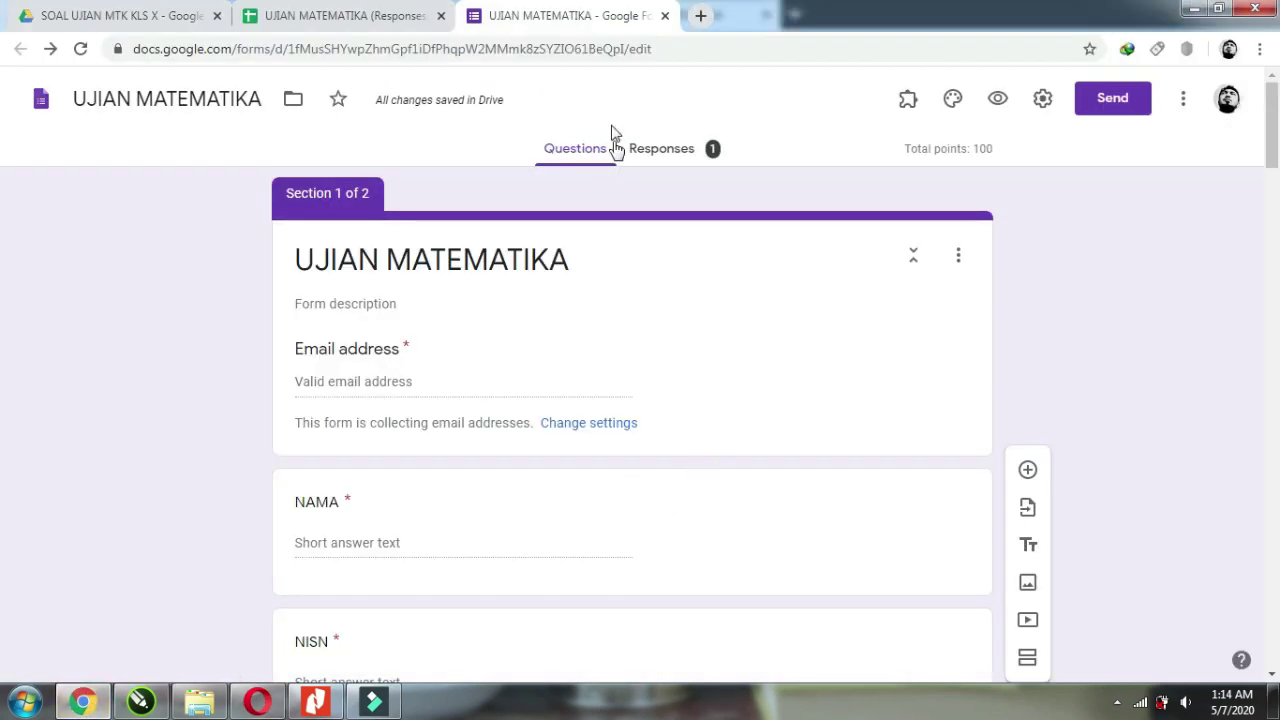
pyautogui.click(314, 18)
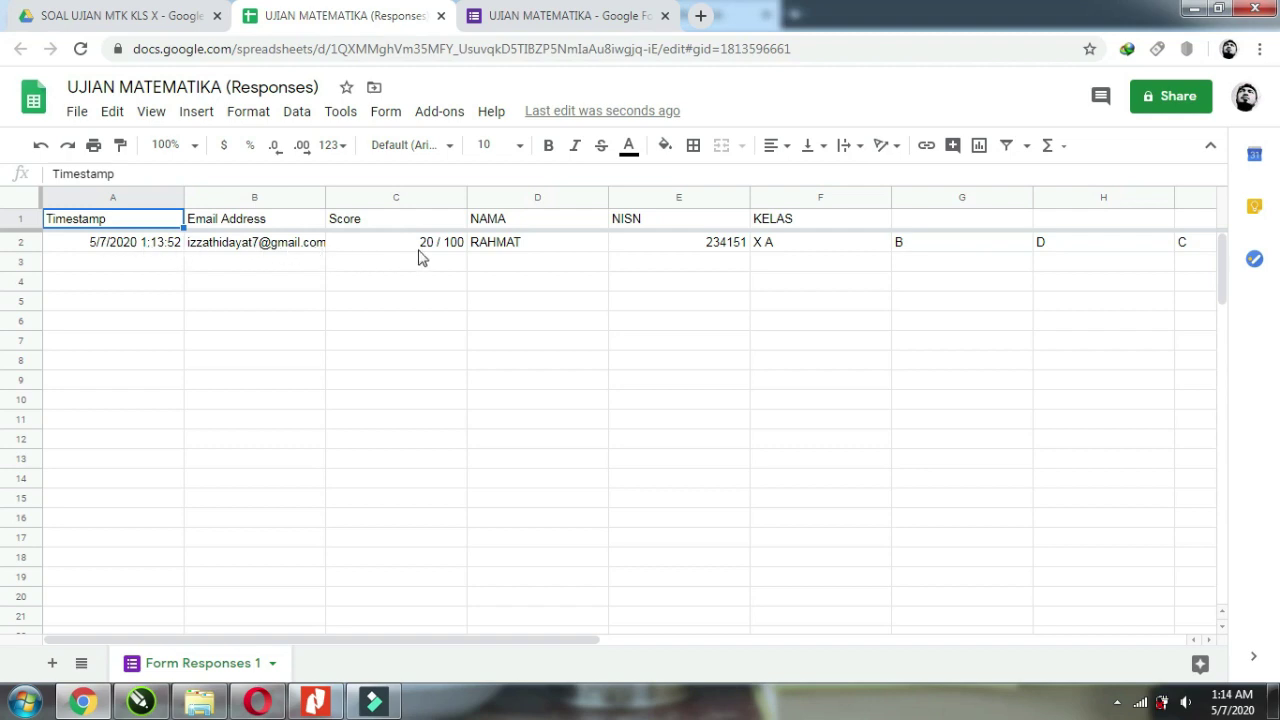
pyautogui.click(503, 250)
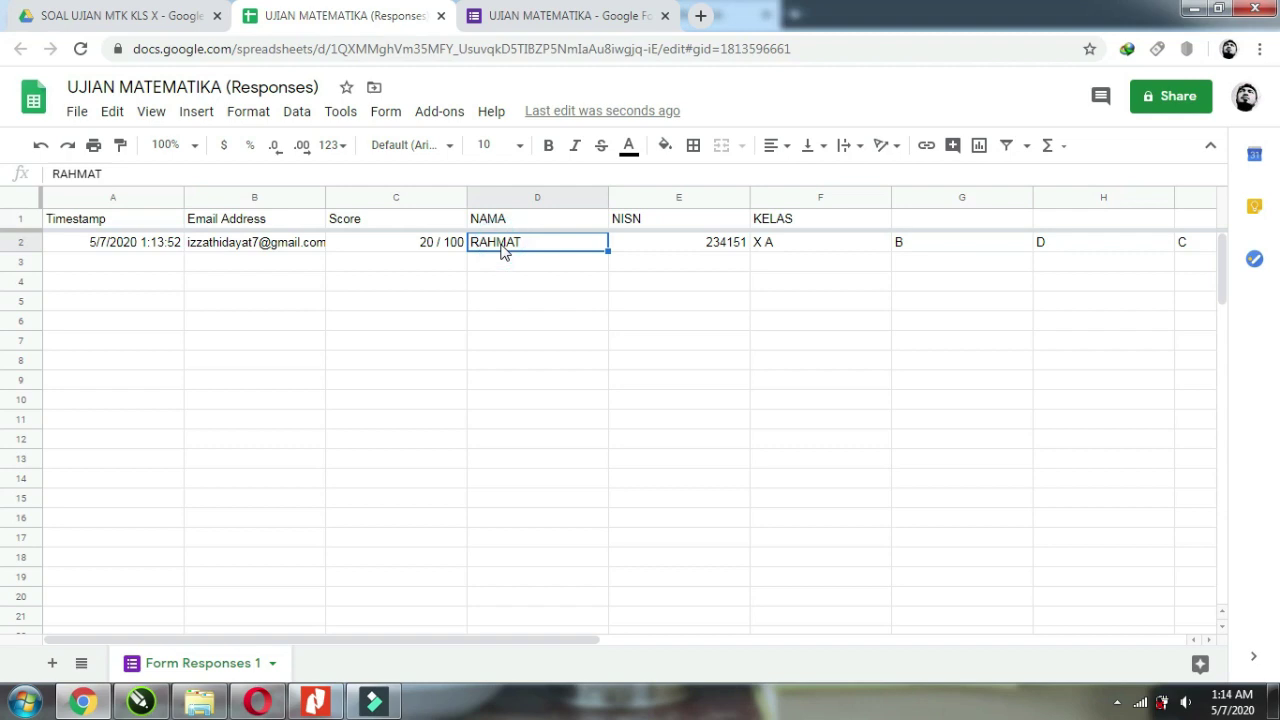
pyautogui.click(668, 248)
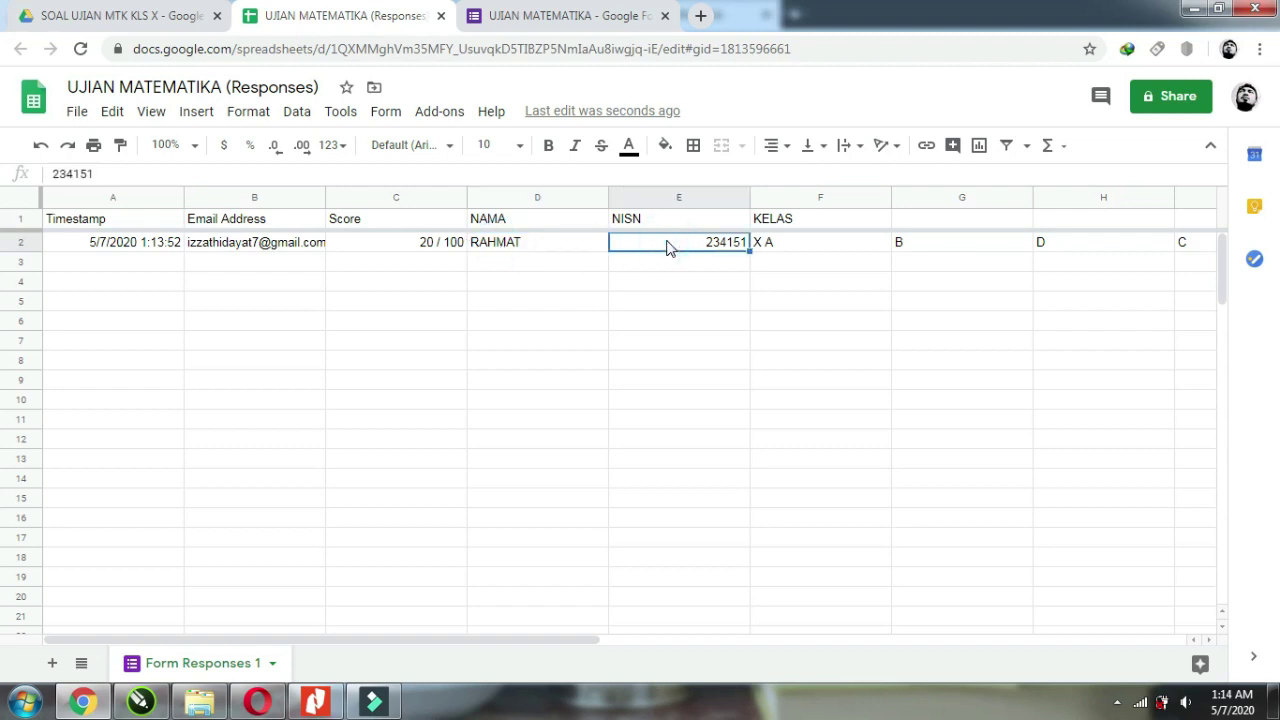
pyautogui.click(790, 250)
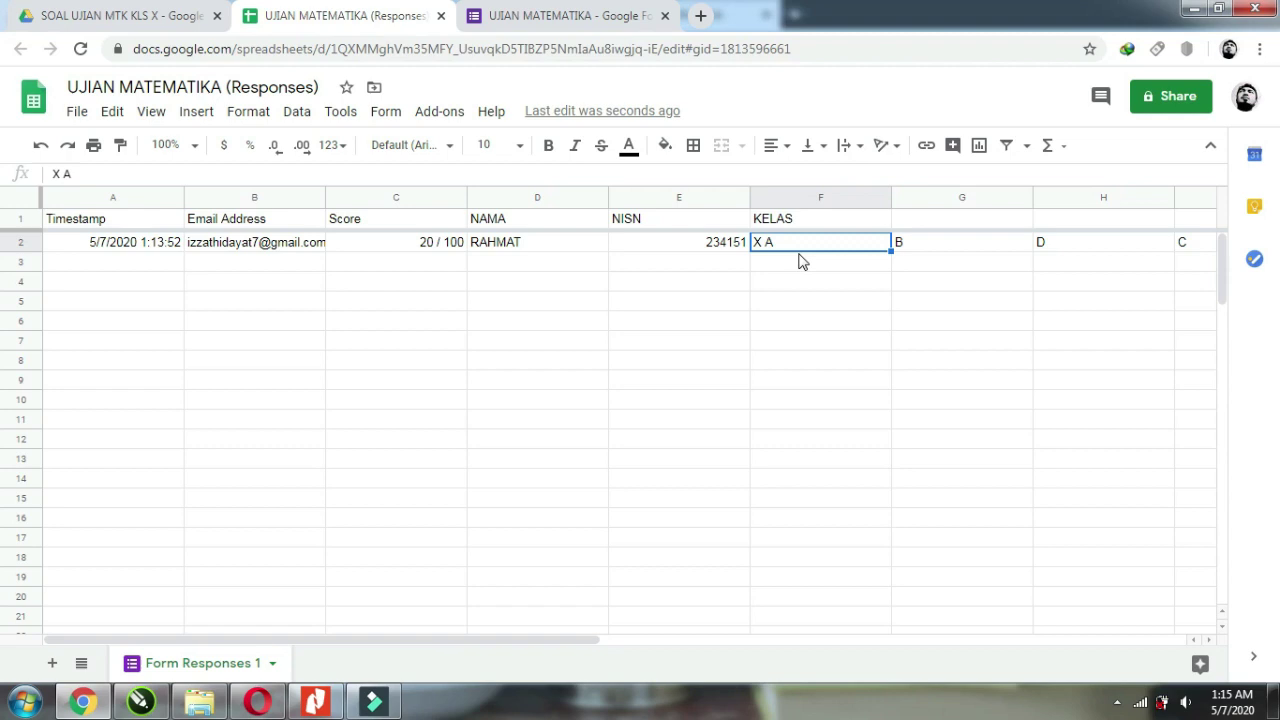
pyautogui.click(938, 250)
# Review the answers D, C, E and D in H2–K2, then return to the form editor.
pyautogui.hscroll(2, 686, 651)
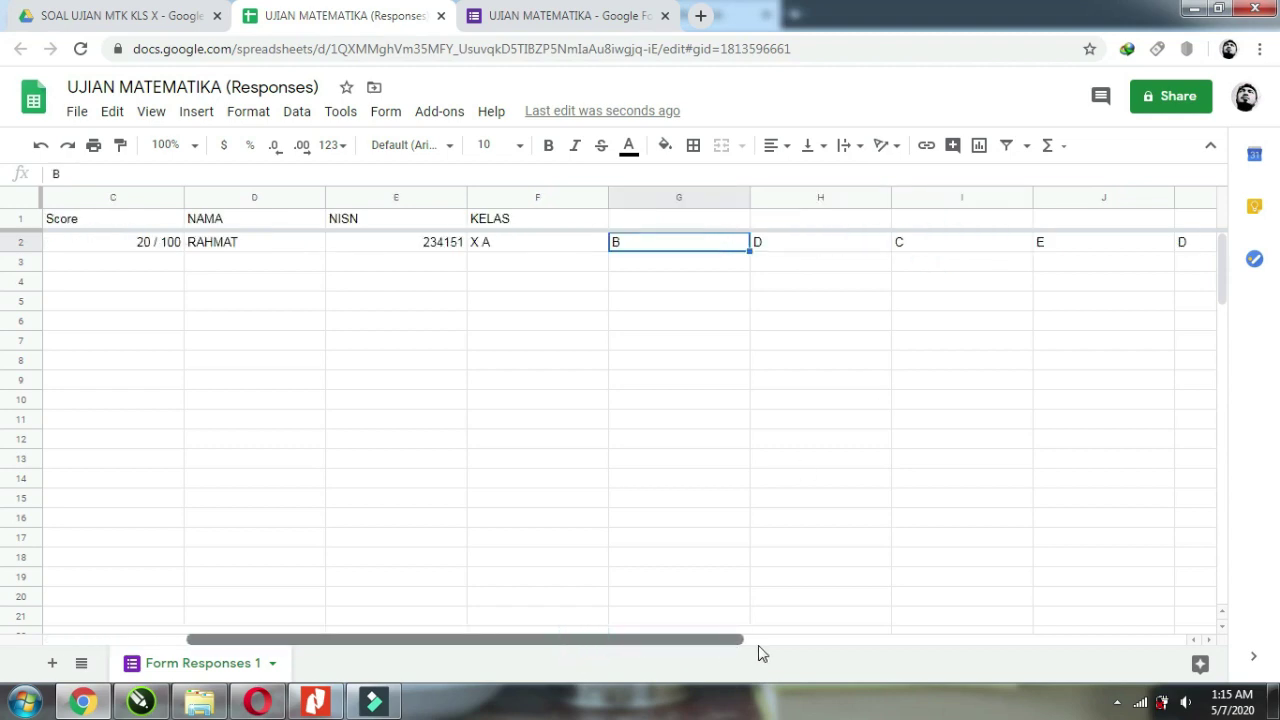
pyautogui.click(794, 249)
pyautogui.click(943, 249)
pyautogui.click(1074, 249)
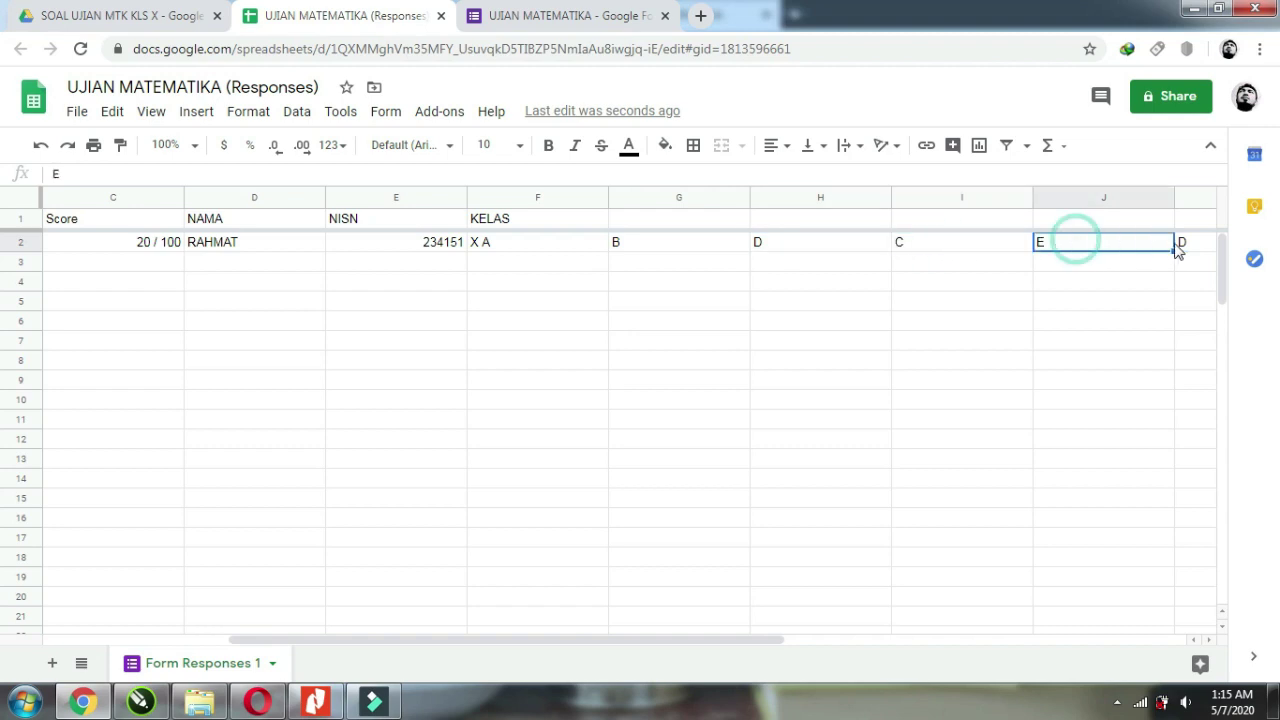
pyautogui.click(1192, 244)
pyautogui.click(677, 248)
pyautogui.click(788, 247)
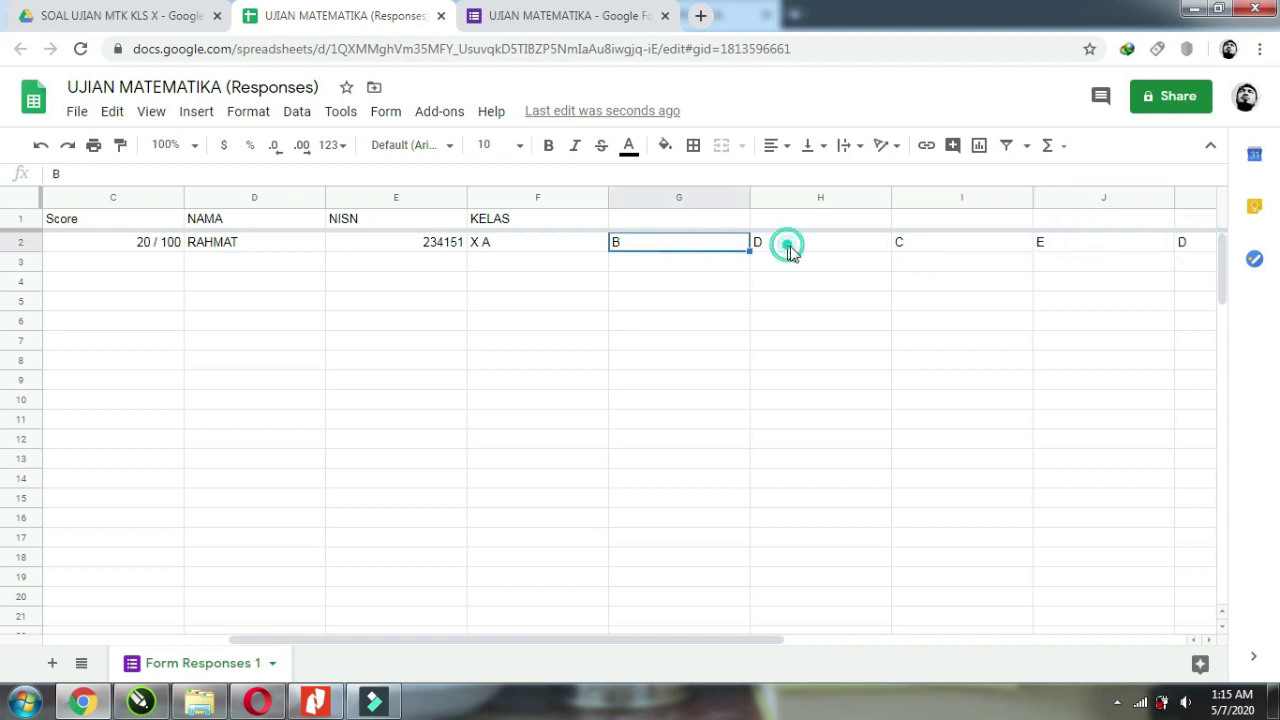
pyautogui.click(937, 248)
pyautogui.click(1074, 245)
pyautogui.click(1200, 246)
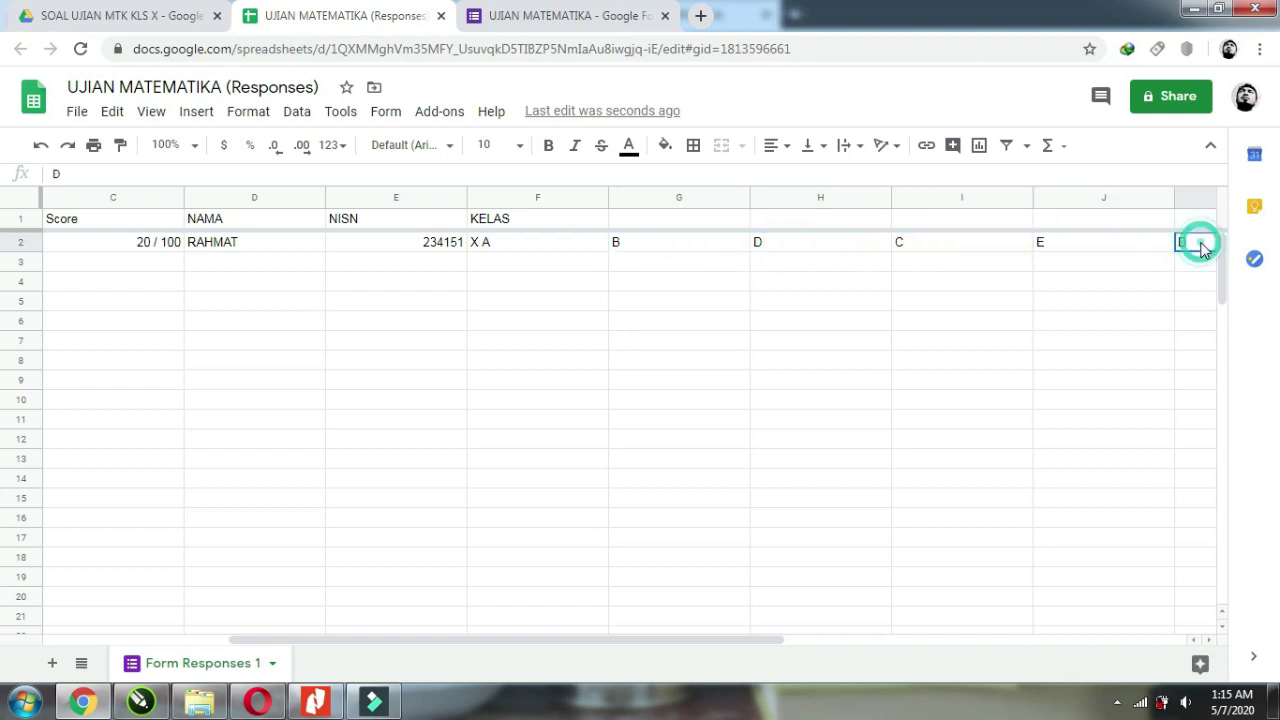
pyautogui.hscroll(-2, 1203, 249)
pyautogui.click(530, 20)
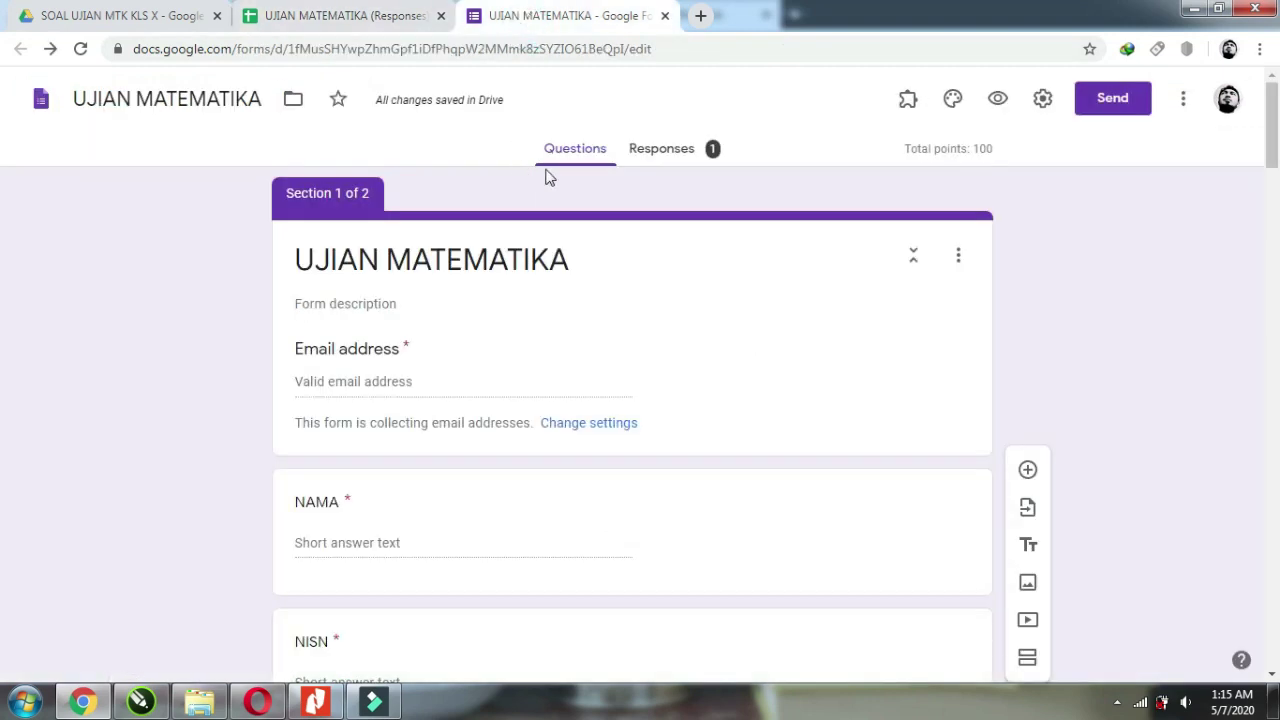
# Review the single response's score and insights in the Responses Summary.
pyautogui.click(658, 160)
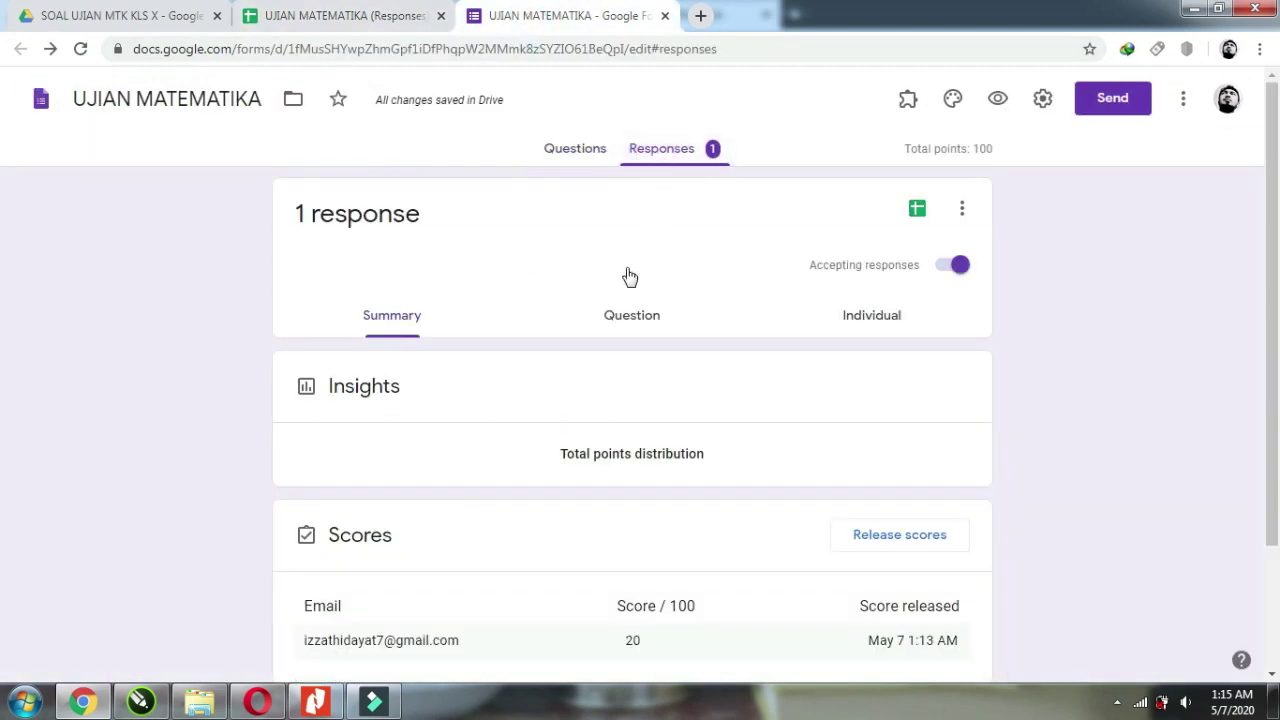
pyautogui.scroll(-2, 538, 370)
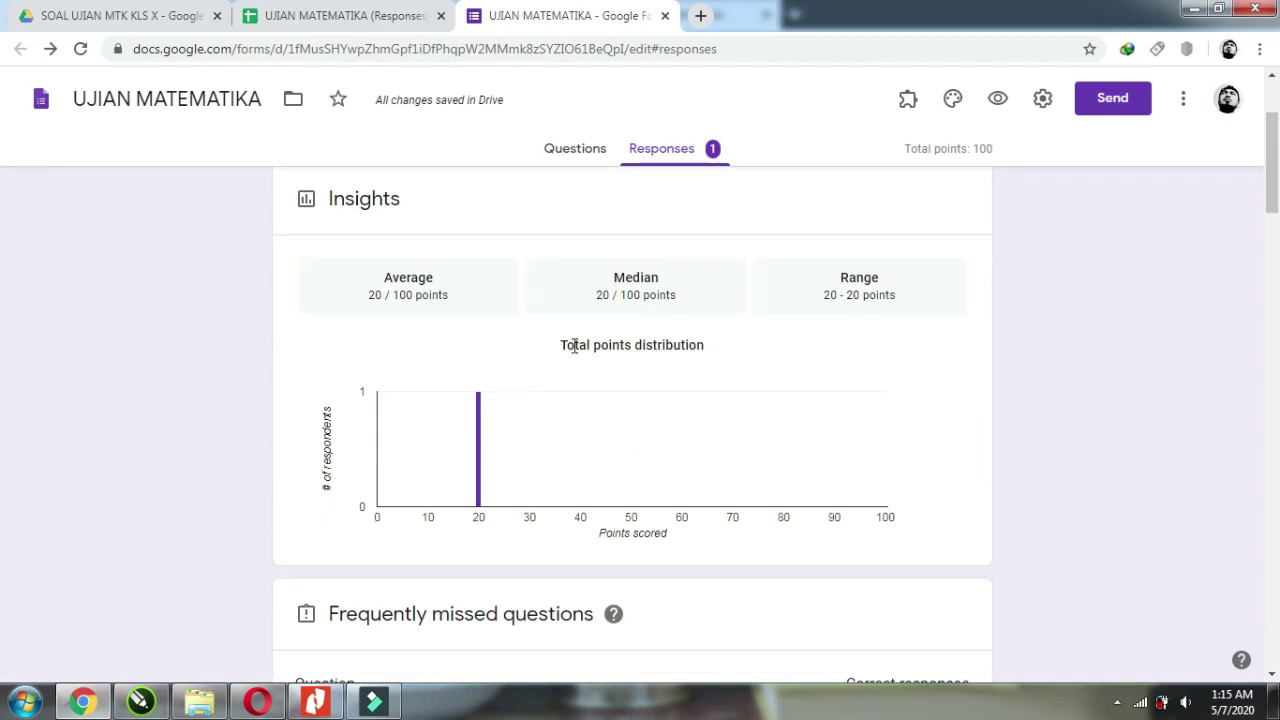
pyautogui.scroll(-8, 514, 337)
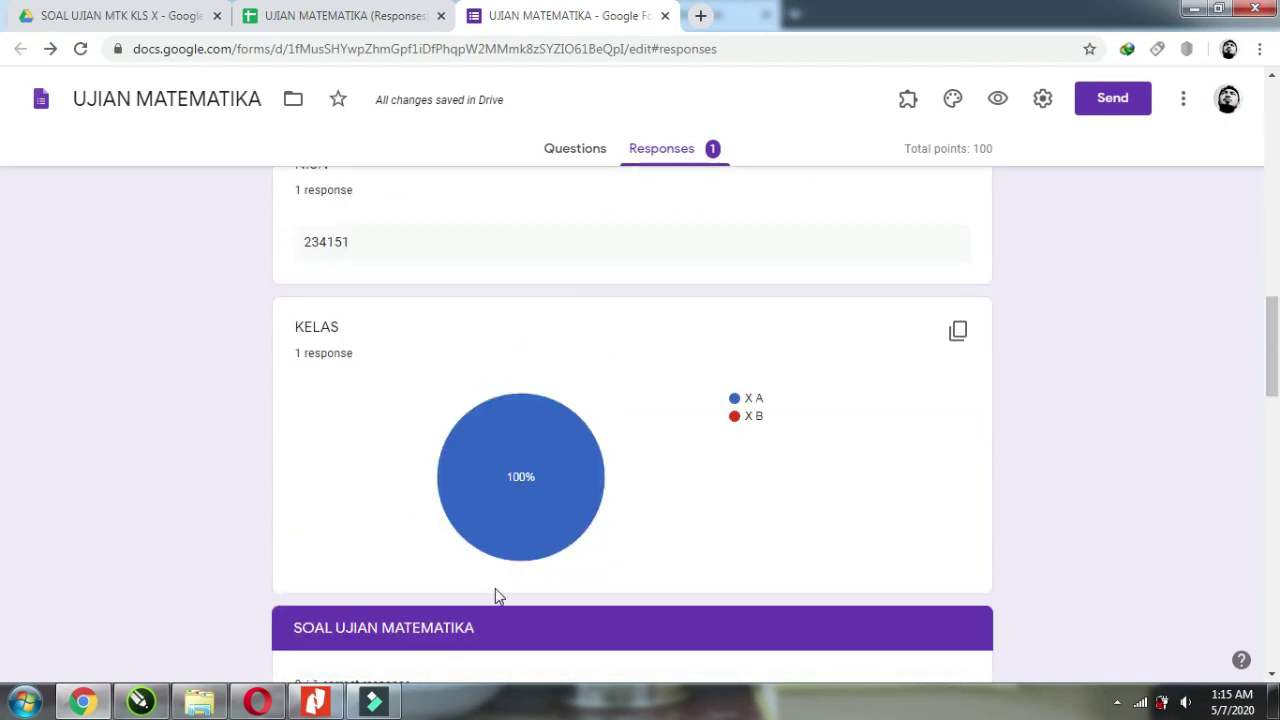
pyautogui.scroll(-2, 497, 594)
pyautogui.scroll(15, 486, 580)
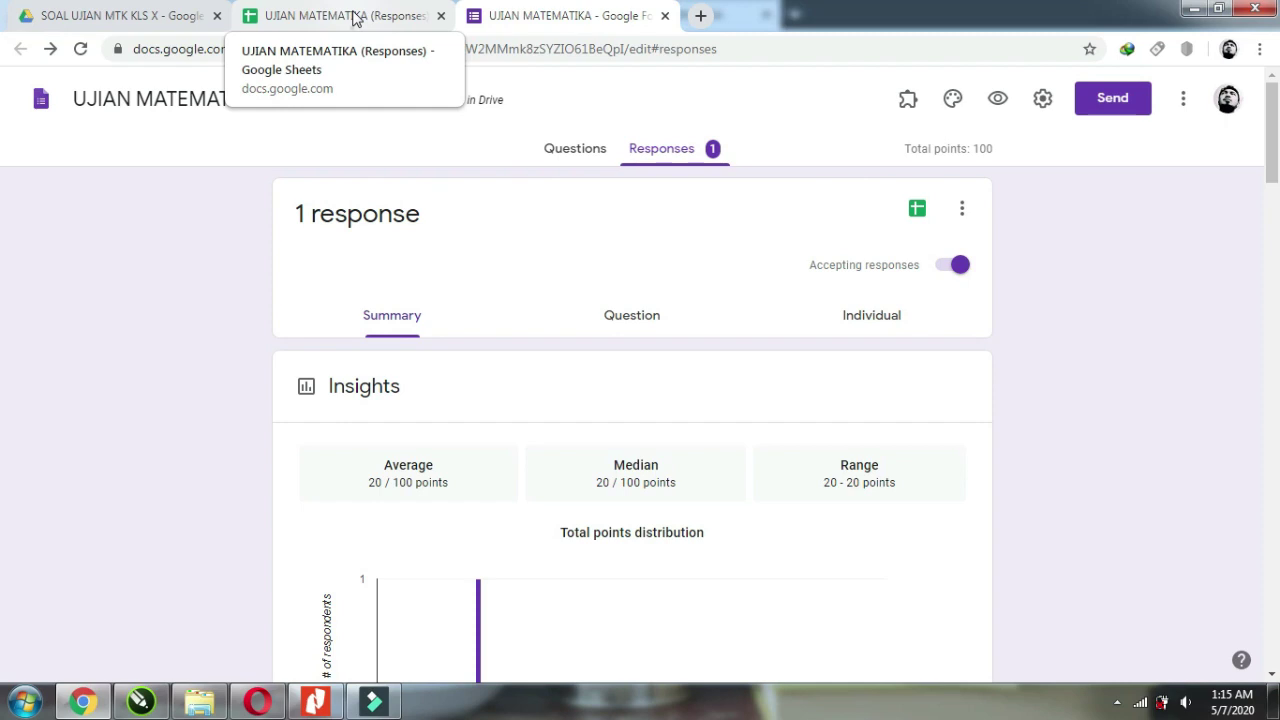
# Return to the form's Questions view and bring the Nitro Pro math PDF forward.
pyautogui.click(355, 20)
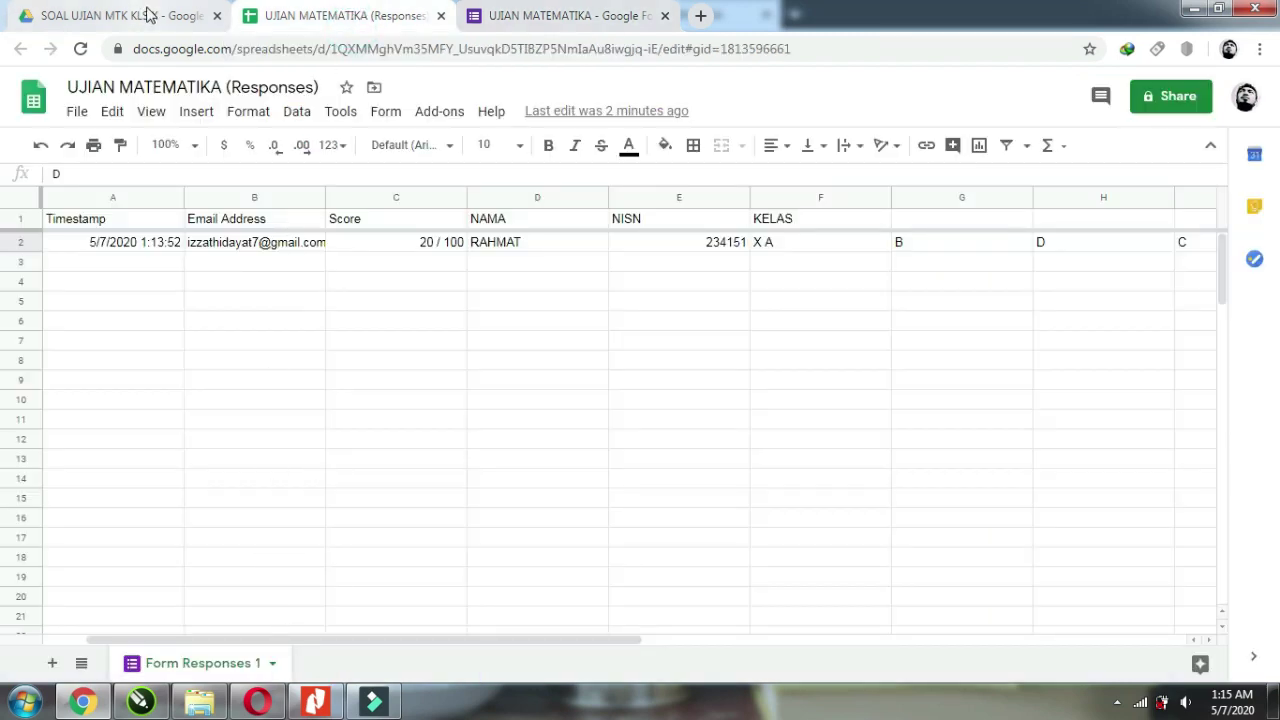
pyautogui.click(557, 15)
pyautogui.click(557, 150)
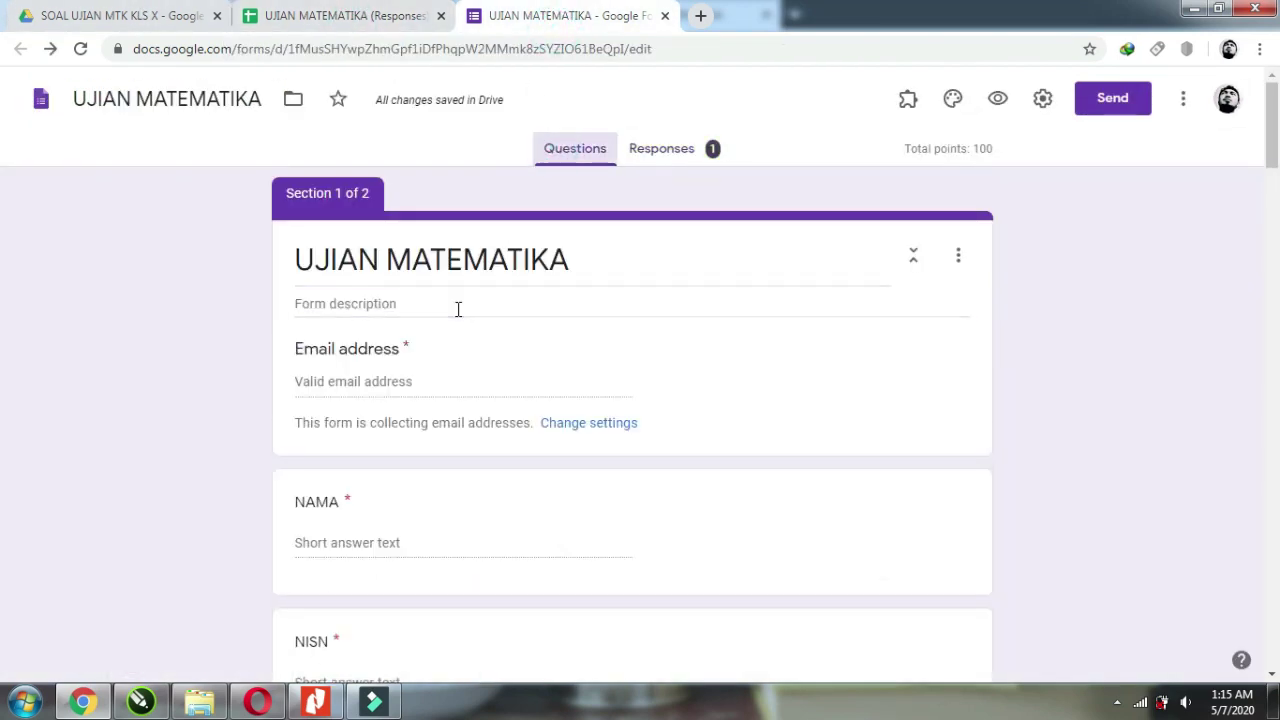
pyautogui.scroll(-9, 463, 391)
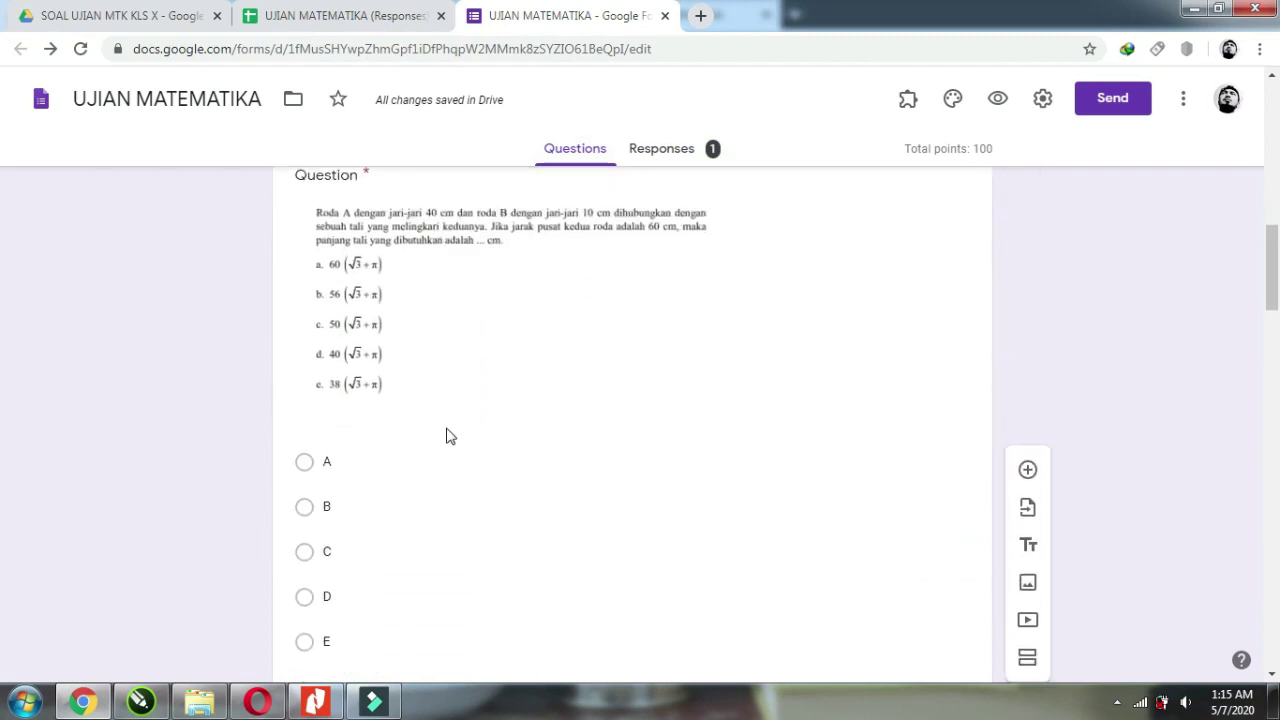
pyautogui.click(315, 700)
pyautogui.scroll(10, 537, 502)
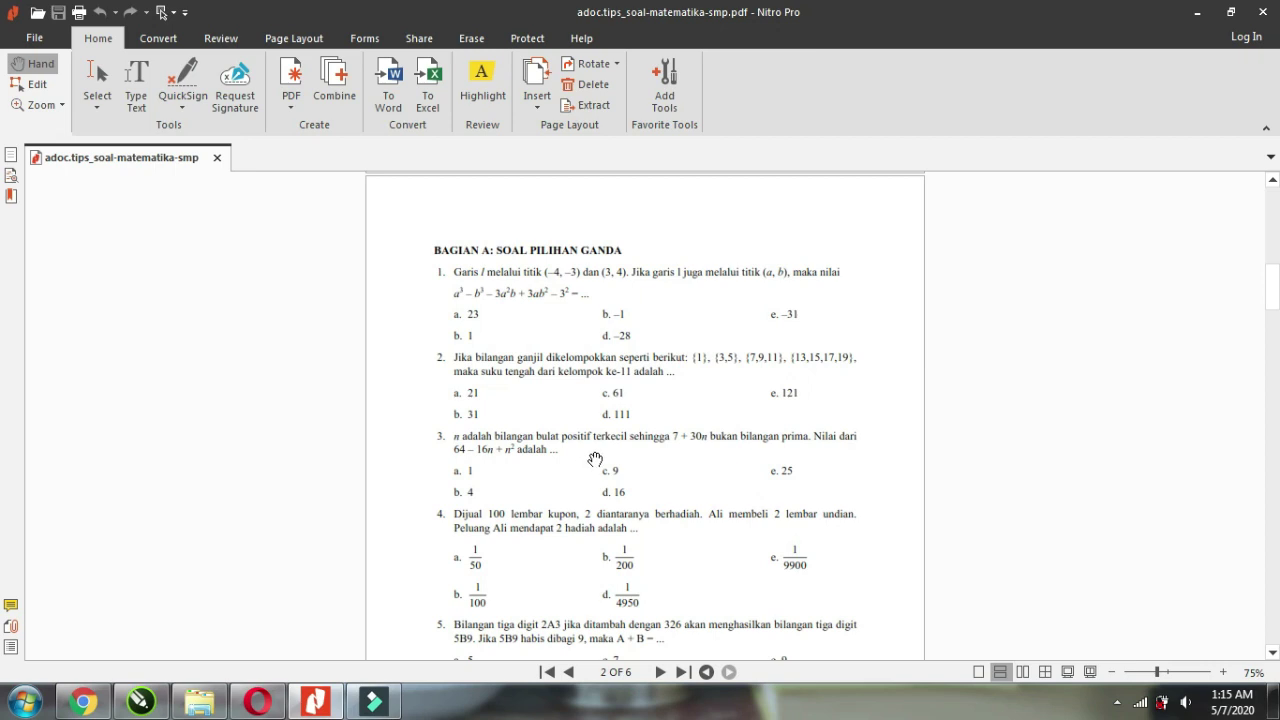
# Launch Snipping Tool from a Start search for TOOL.
pyautogui.scroll(-4, 666, 358)
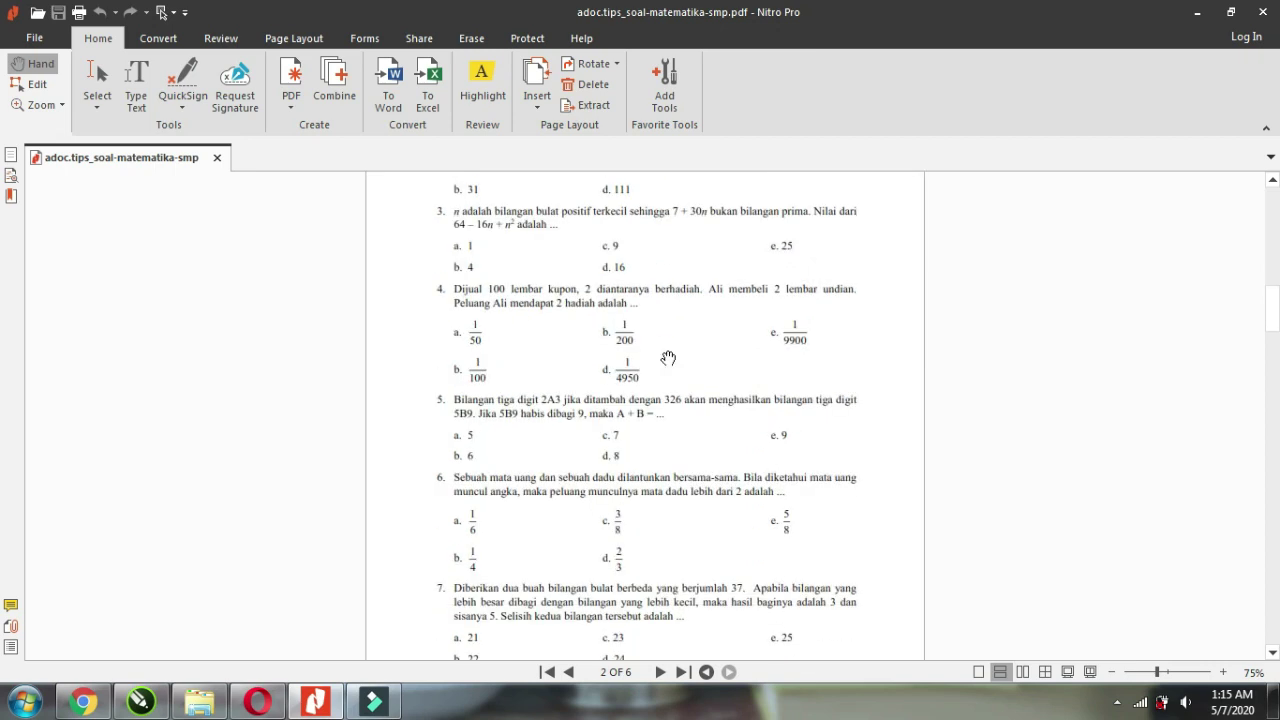
pyautogui.scroll(3, 668, 358)
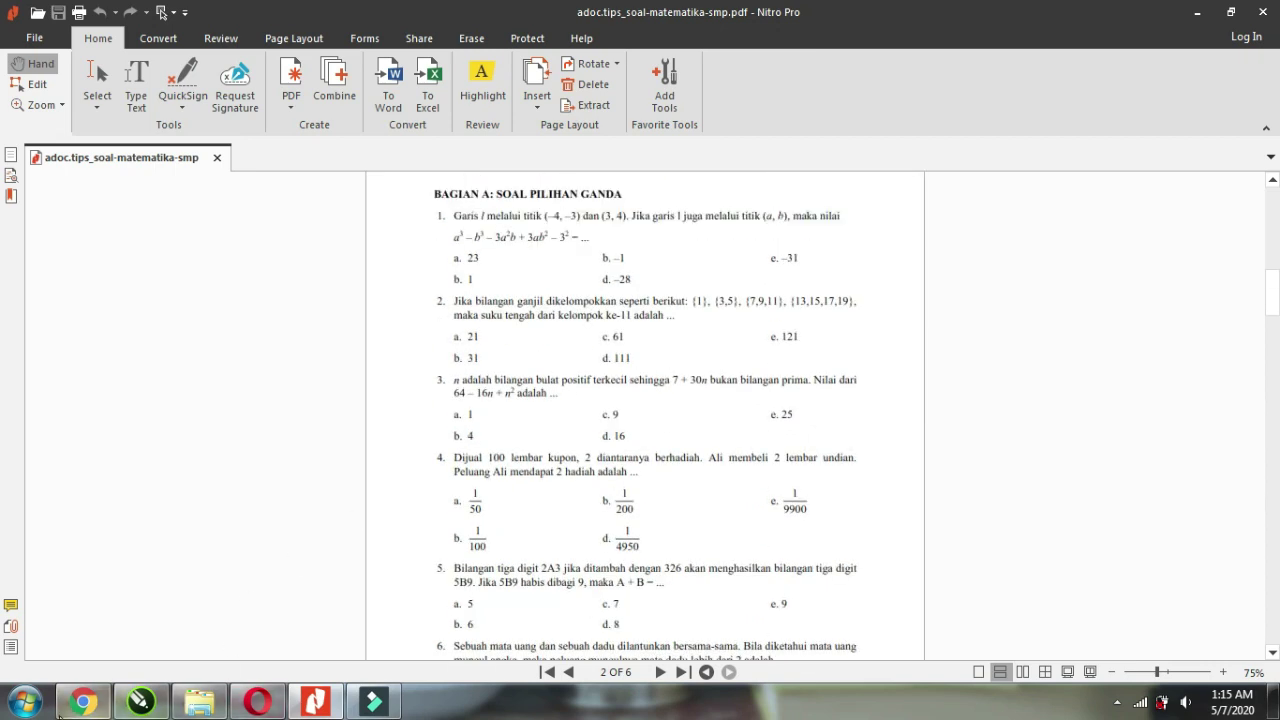
pyautogui.click(27, 704)
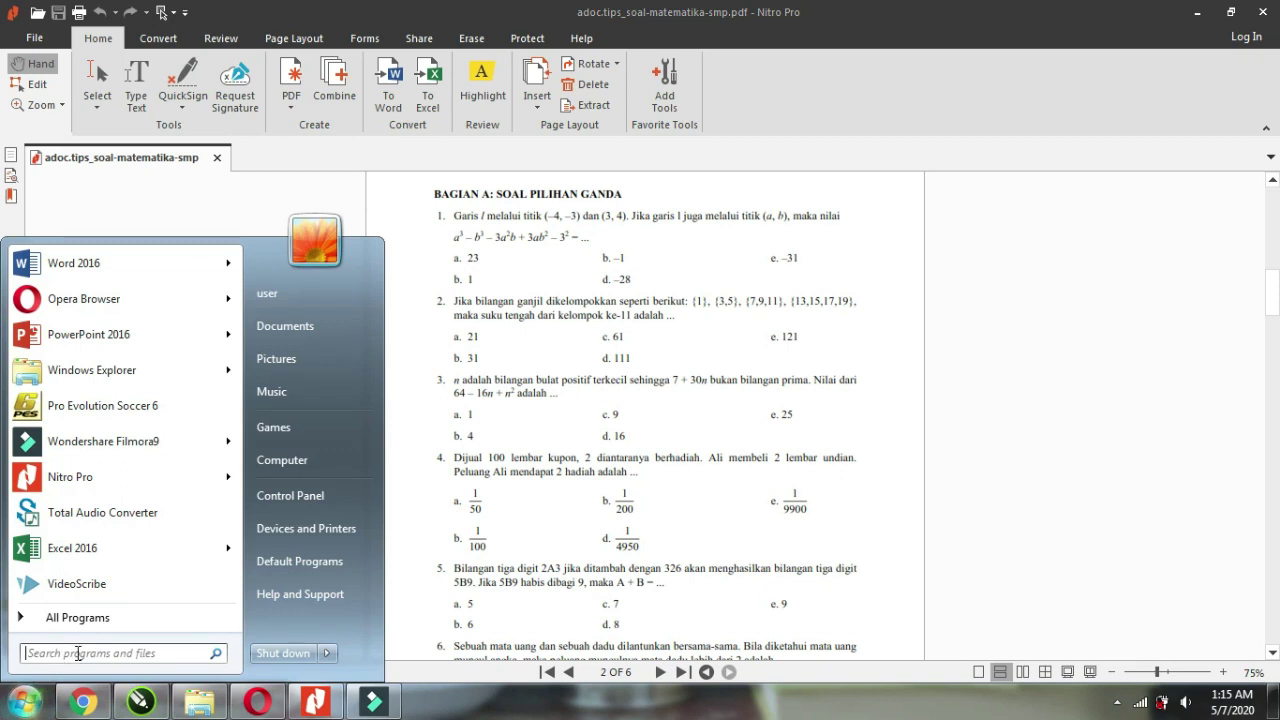
pyautogui.write('TOOL')
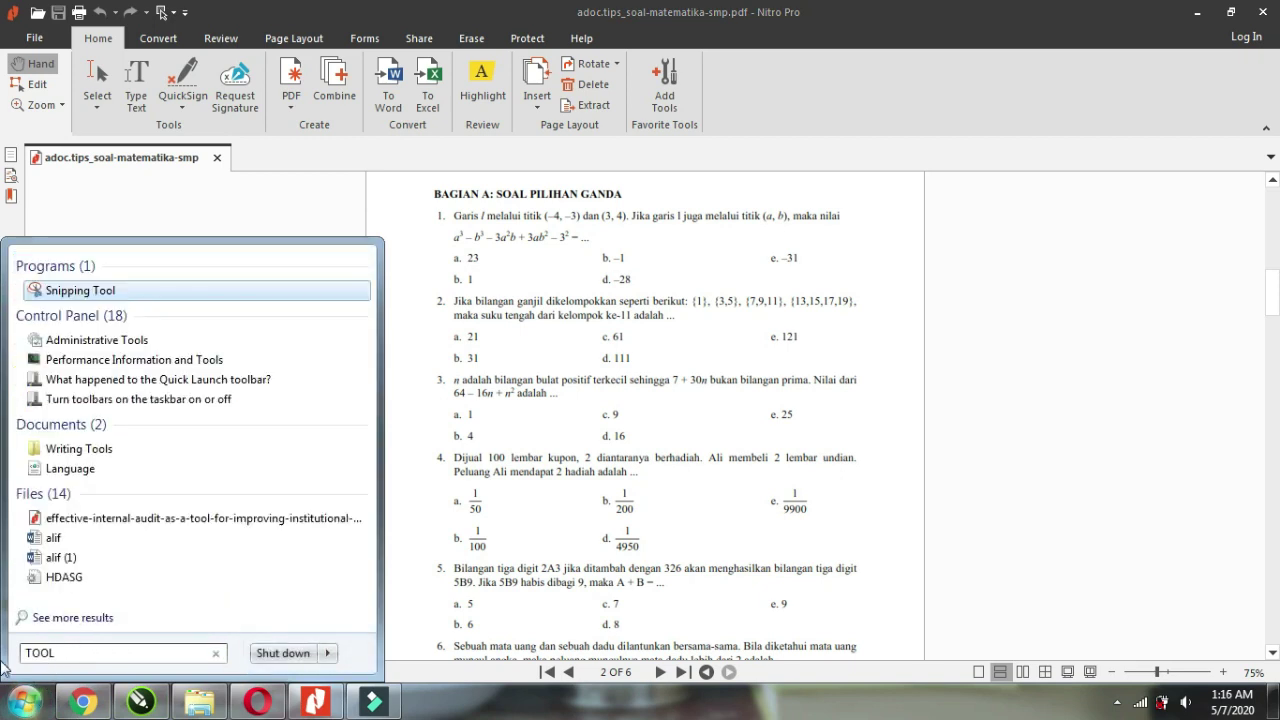
pyautogui.click(60, 291)
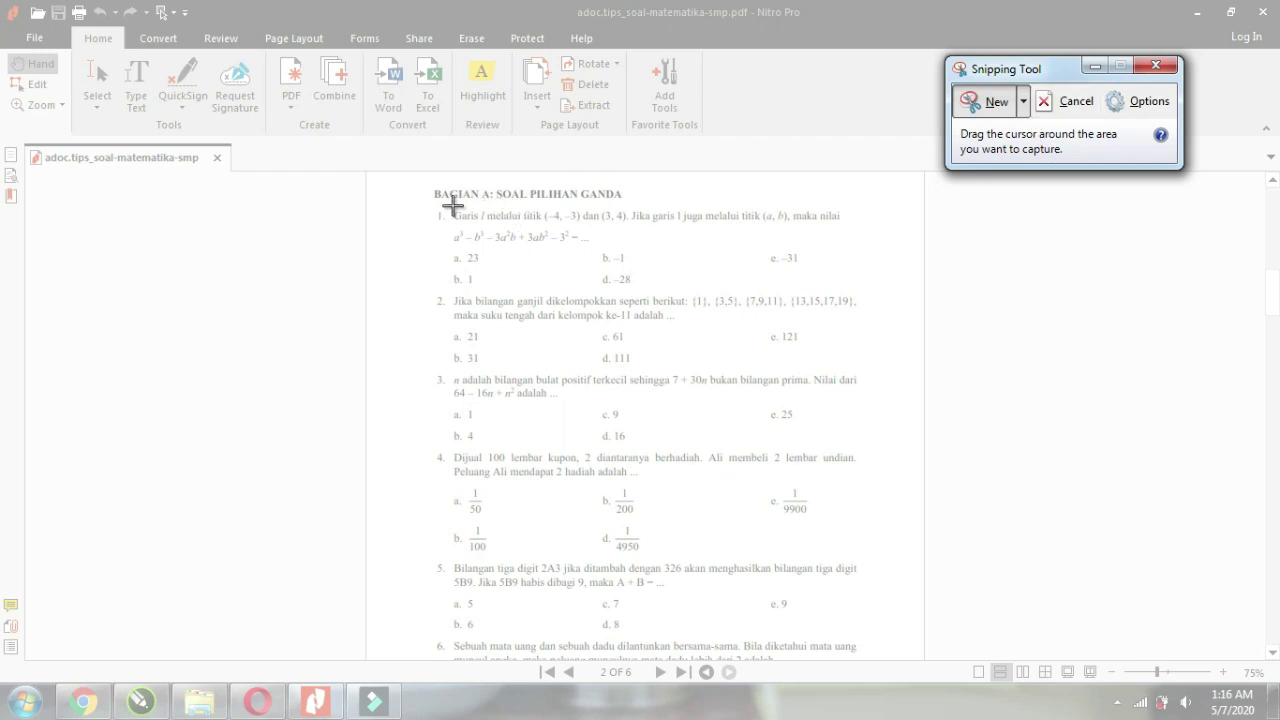
# Snip question 1 from PDF page 2 and start saving it via File > Save As.
pyautogui.moveTo(449, 205); pyautogui.dragTo(851, 292)
pyautogui.click(375, 68)
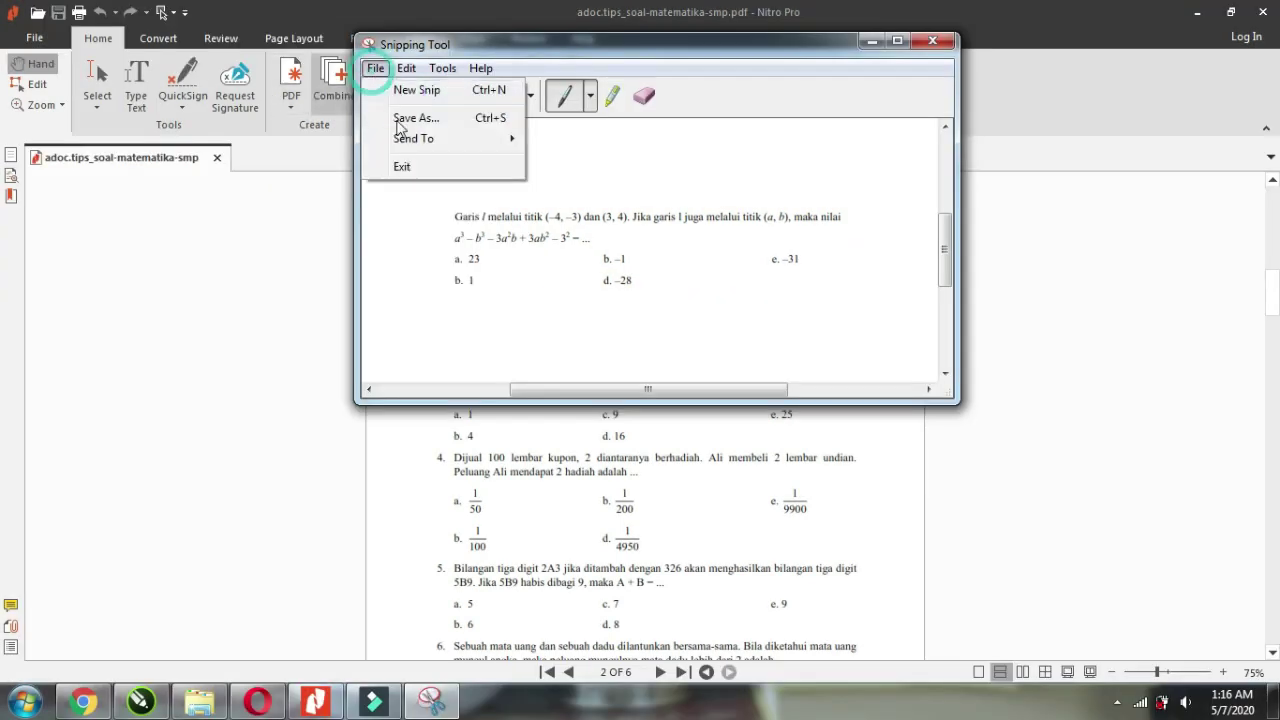
pyautogui.click(416, 118)
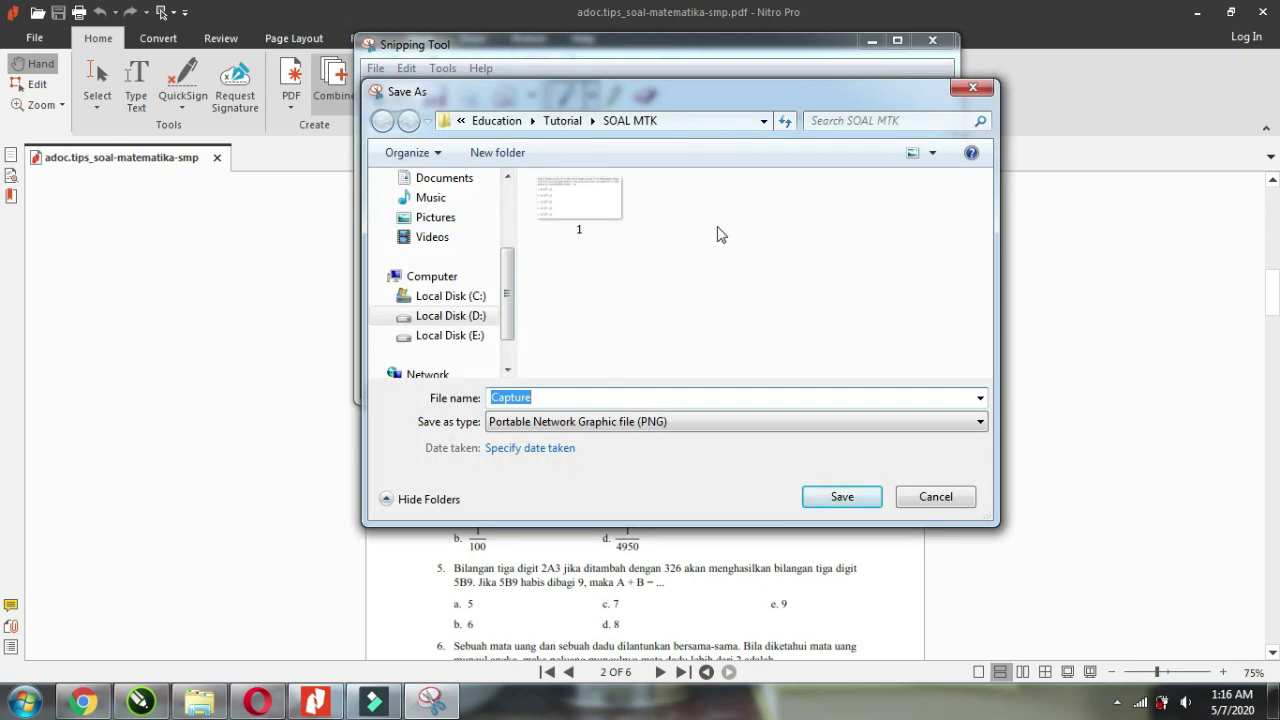
pyautogui.scroll(-8, 584, 410)
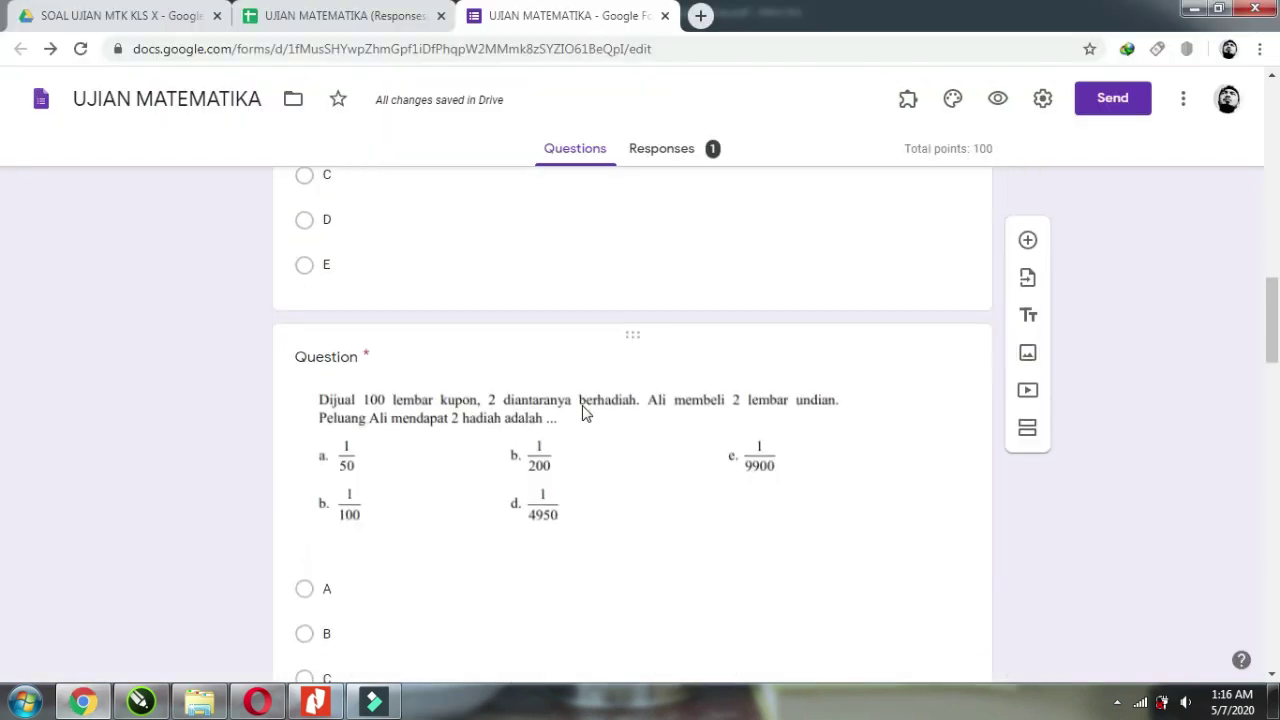
pyautogui.scroll(-3, 584, 408)
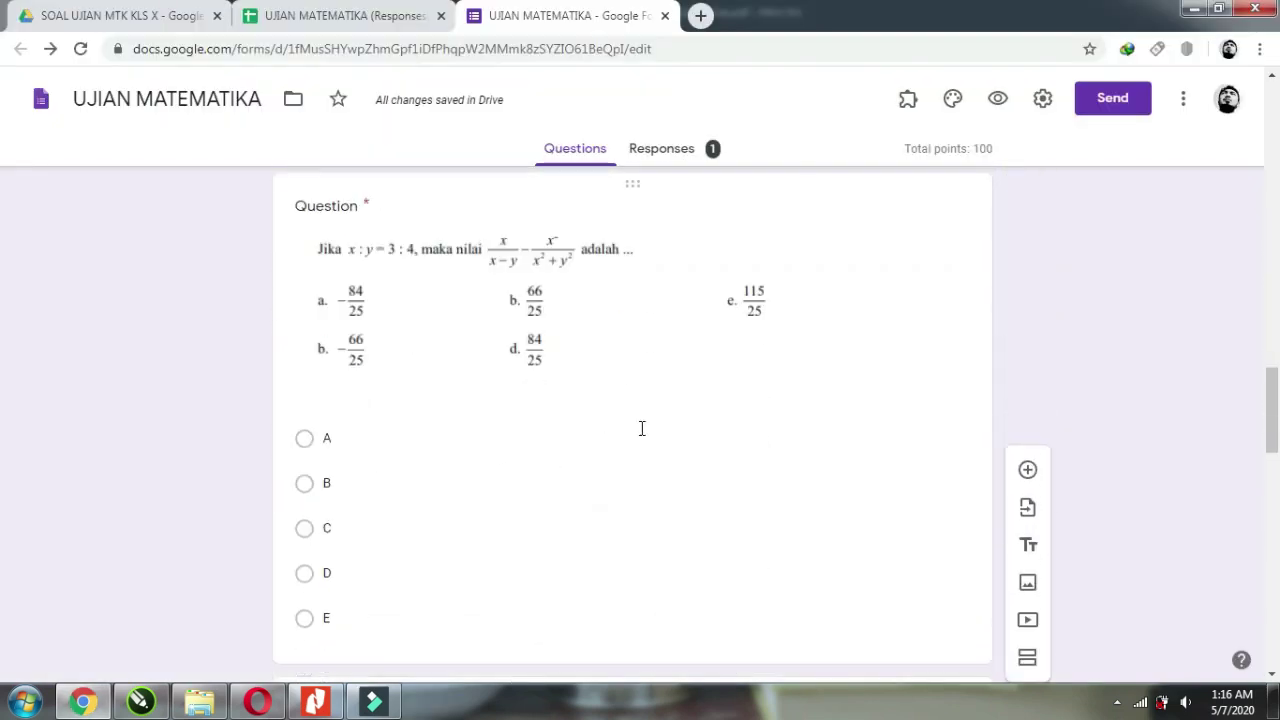
pyautogui.scroll(-2, 642, 428)
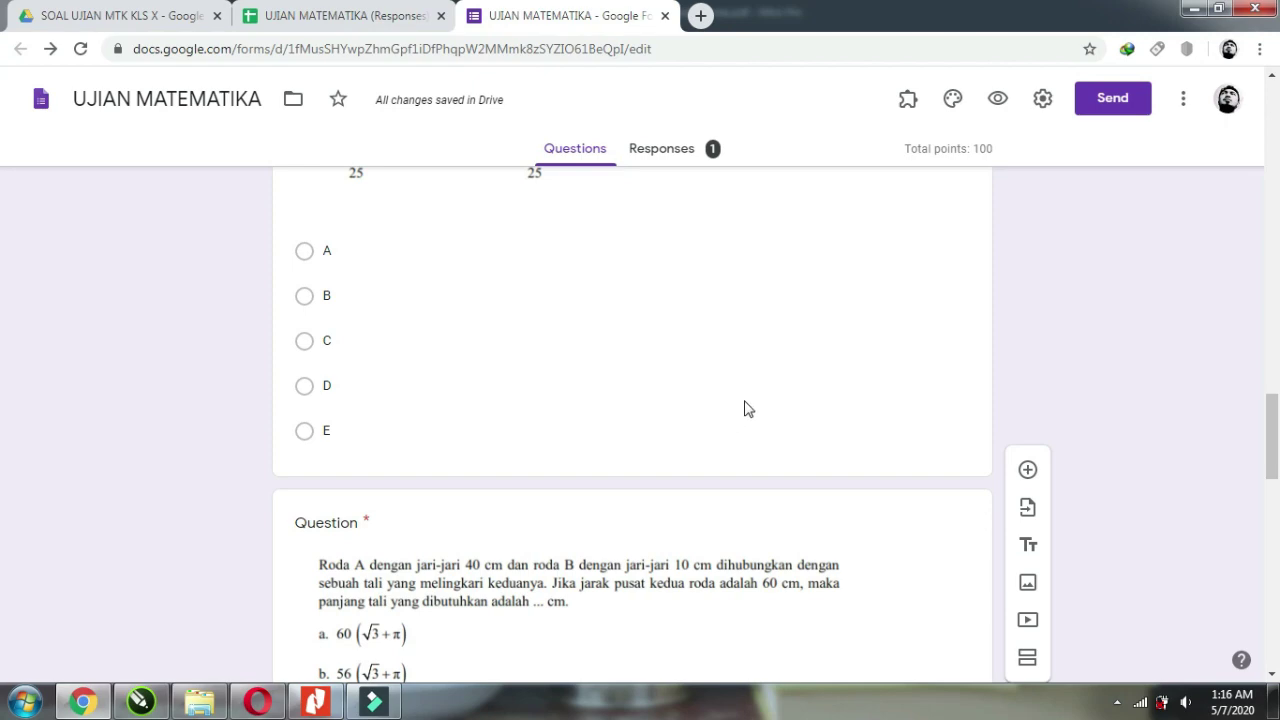